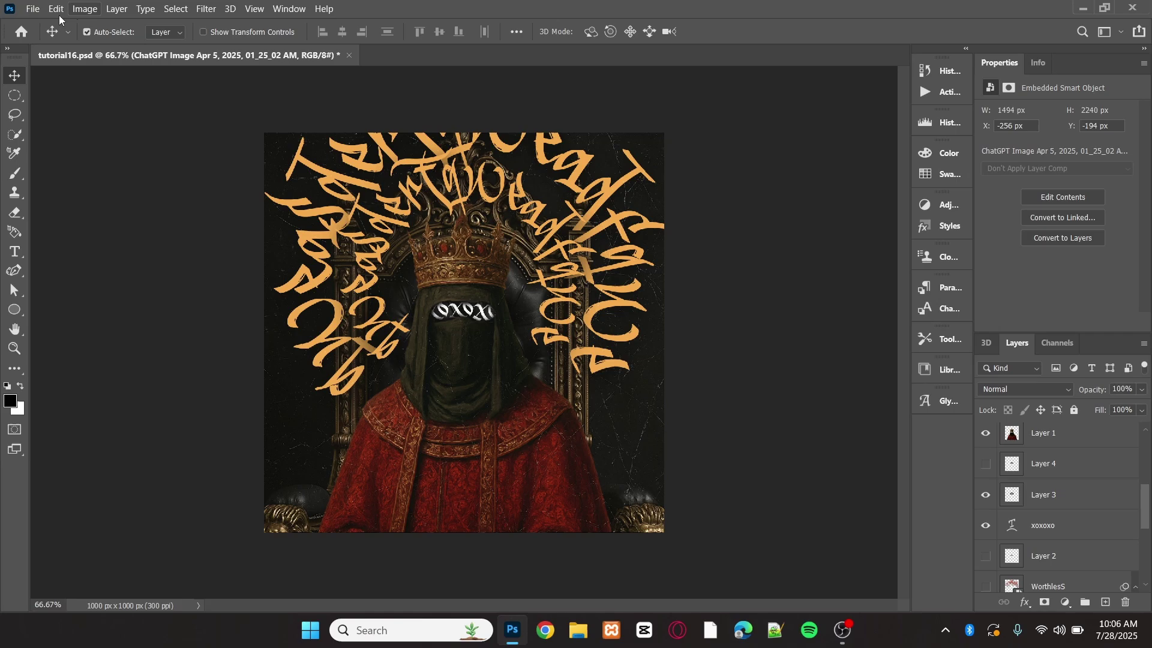
Start a new document from the 1000 × 1000 px preset with resolution set to 300 ppi.
click(24, 10)
click(36, 18)
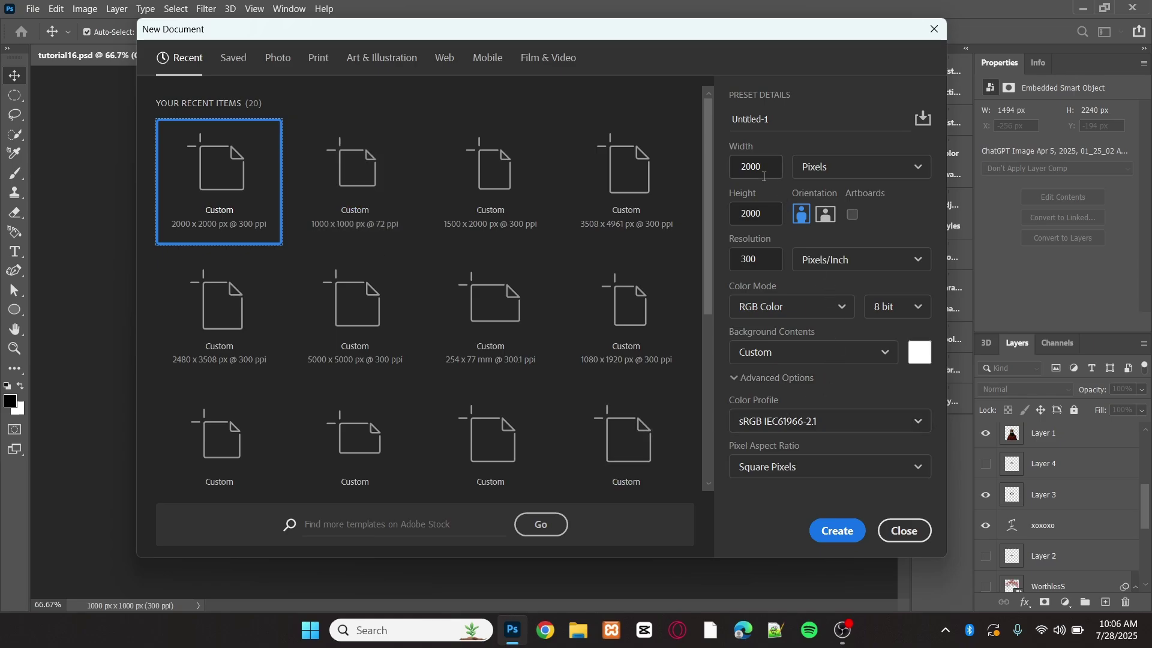
click(409, 162)
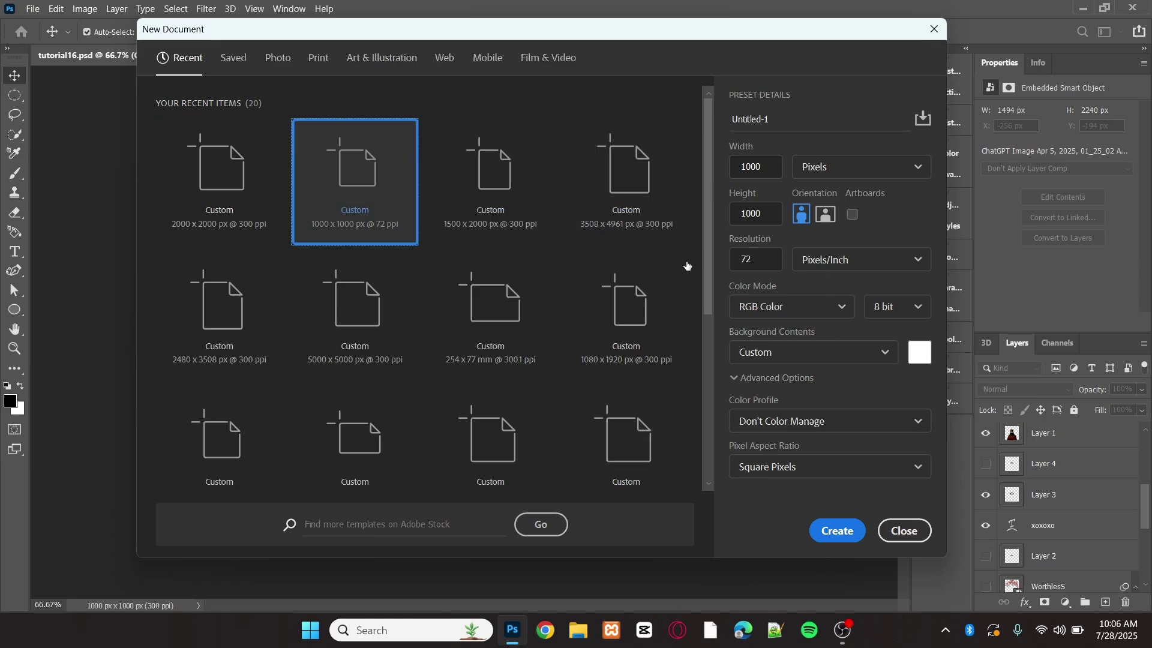
double_click(767, 261)
text(300)
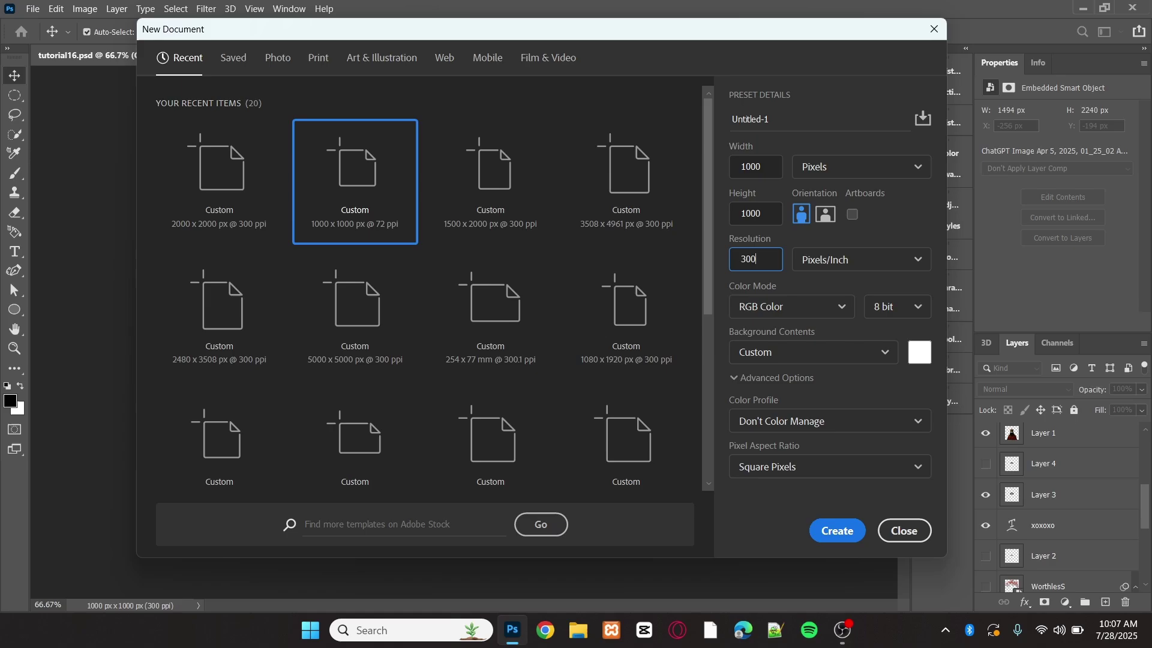
click(858, 534)
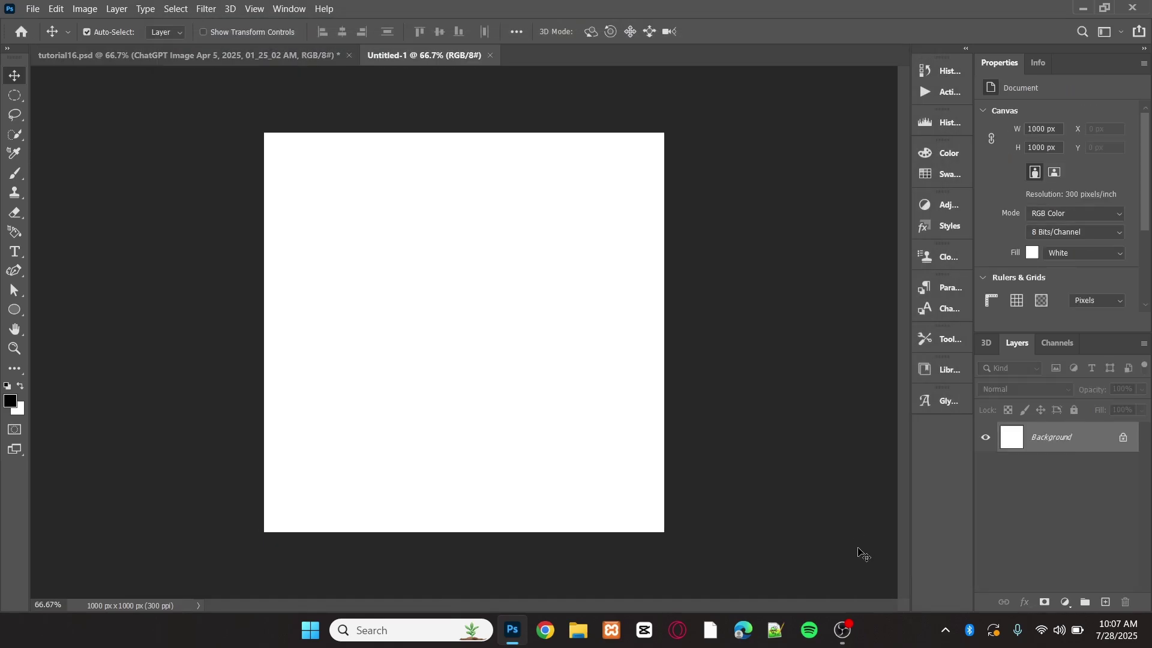
Place the ChatGPT throne image into Untitled-1 as an embedded layer filling the canvas.
key(alt+Tab)
click(238, 154)
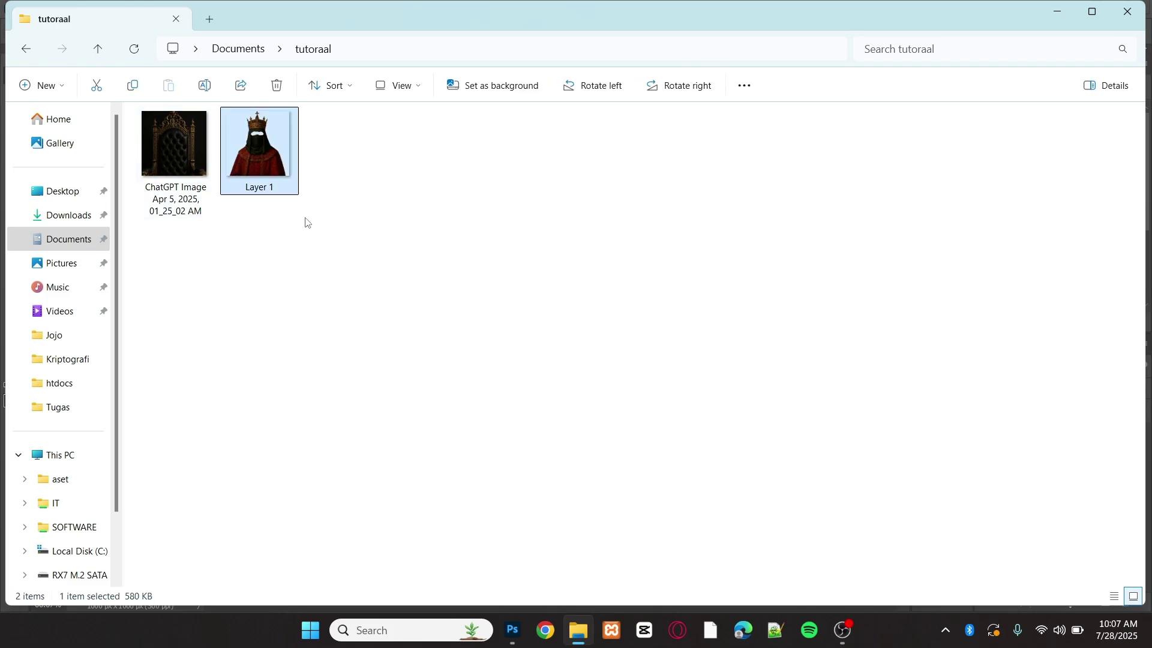
click(193, 164)
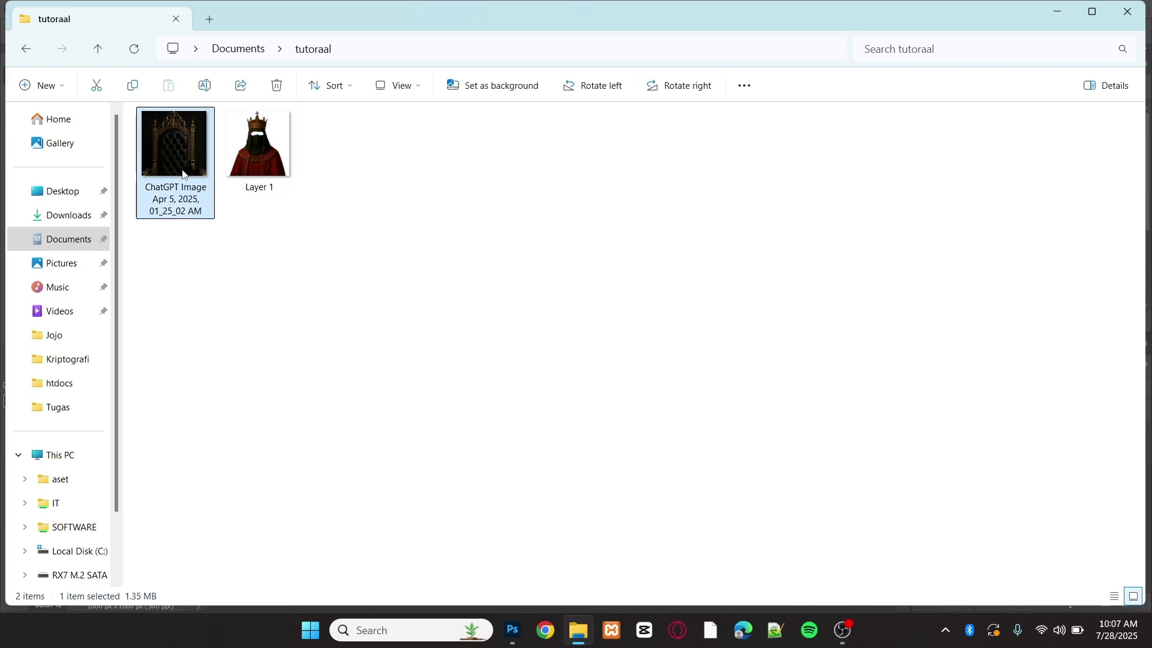
drag(183, 174, 468, 406)
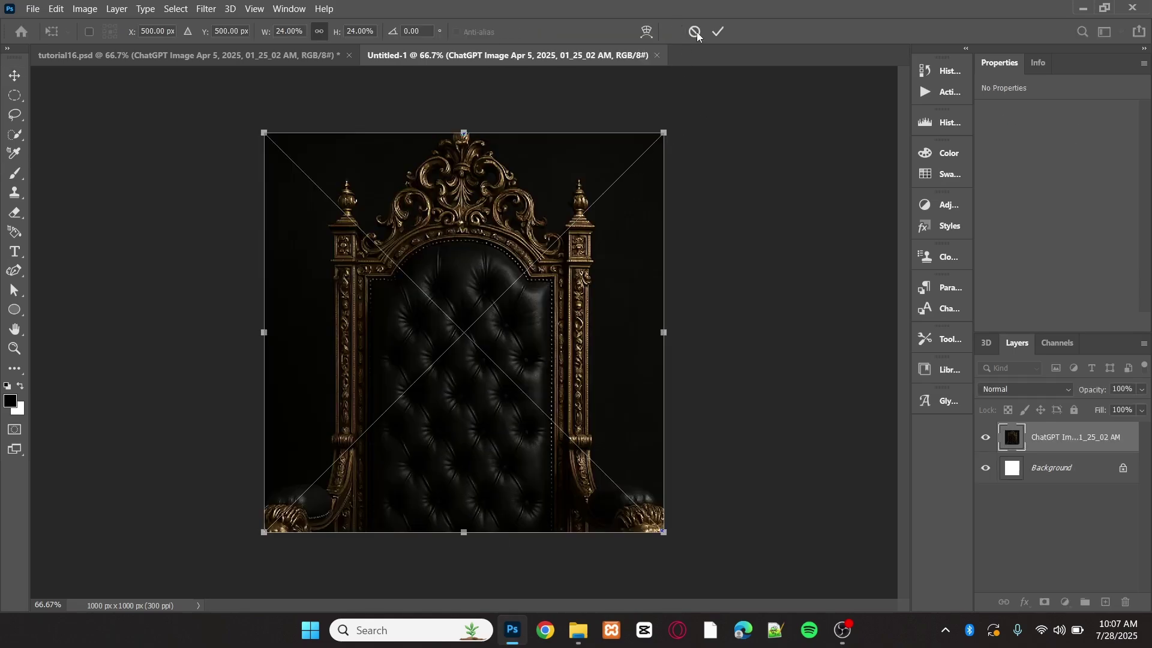
click(717, 31)
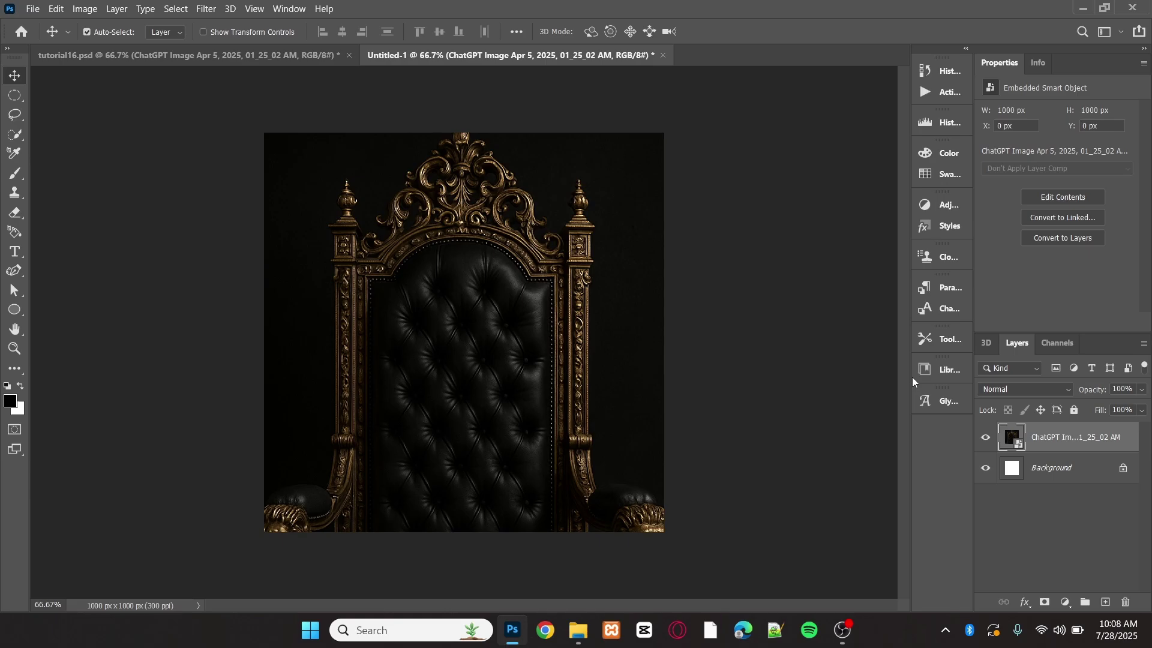
Drop the Layer 1 veiled figure onto the canvas and scale it to 736 × 849 px on the throne.
key(alt+Tab)
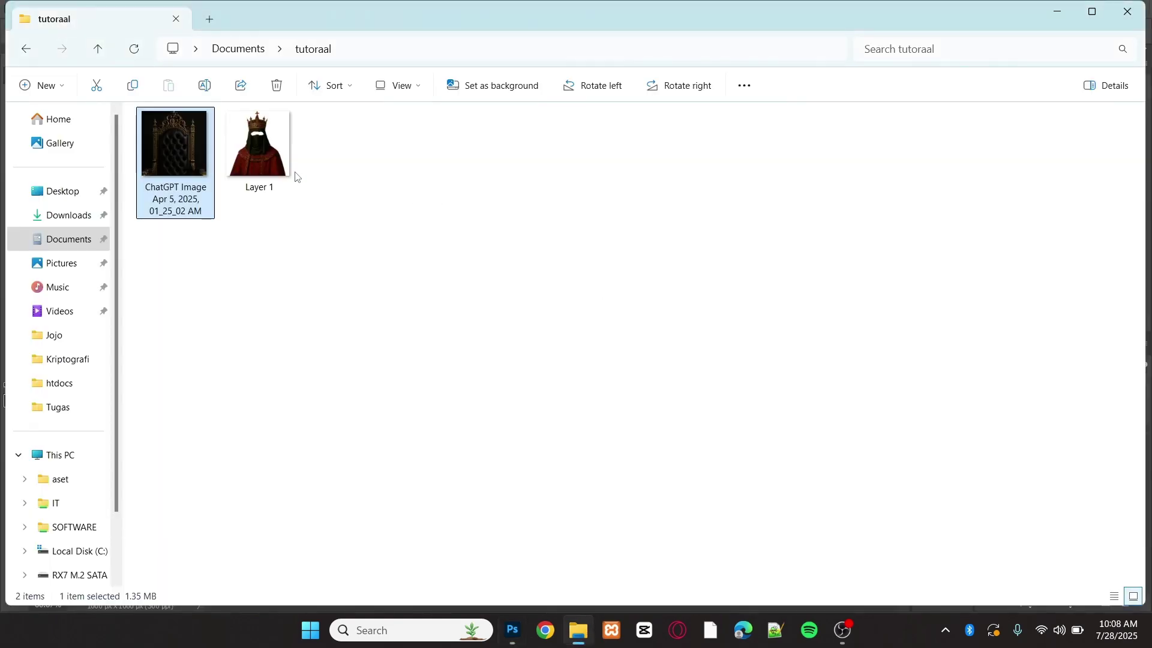
drag(283, 159, 466, 245)
key(alt+Tab)
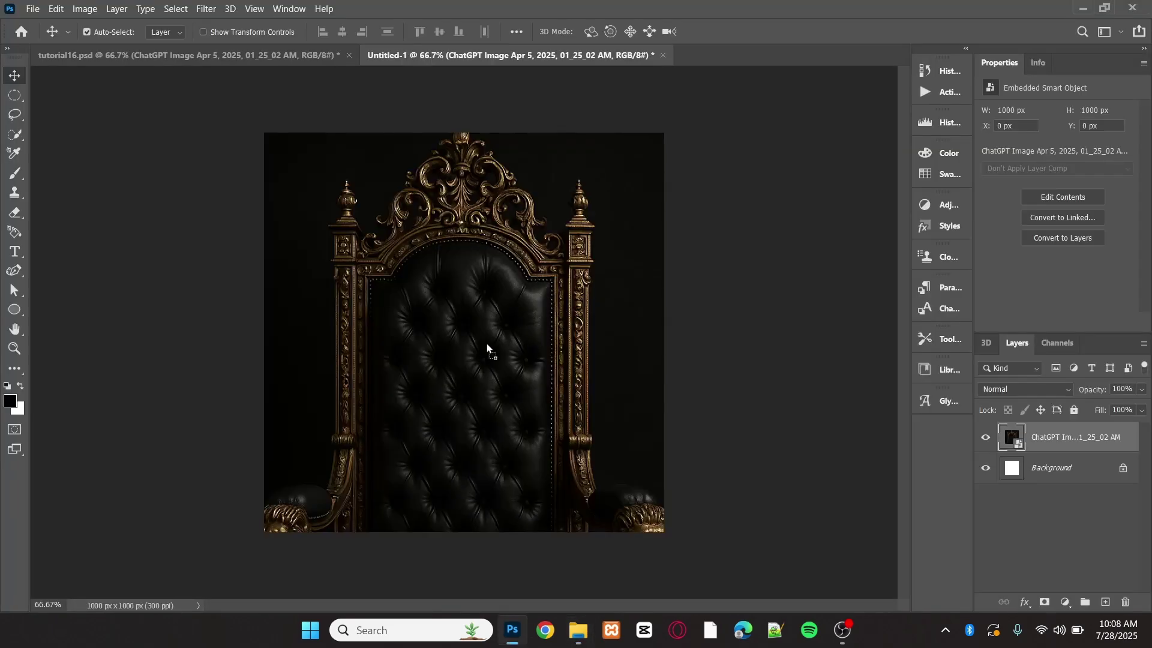
drag(477, 351, 477, 351)
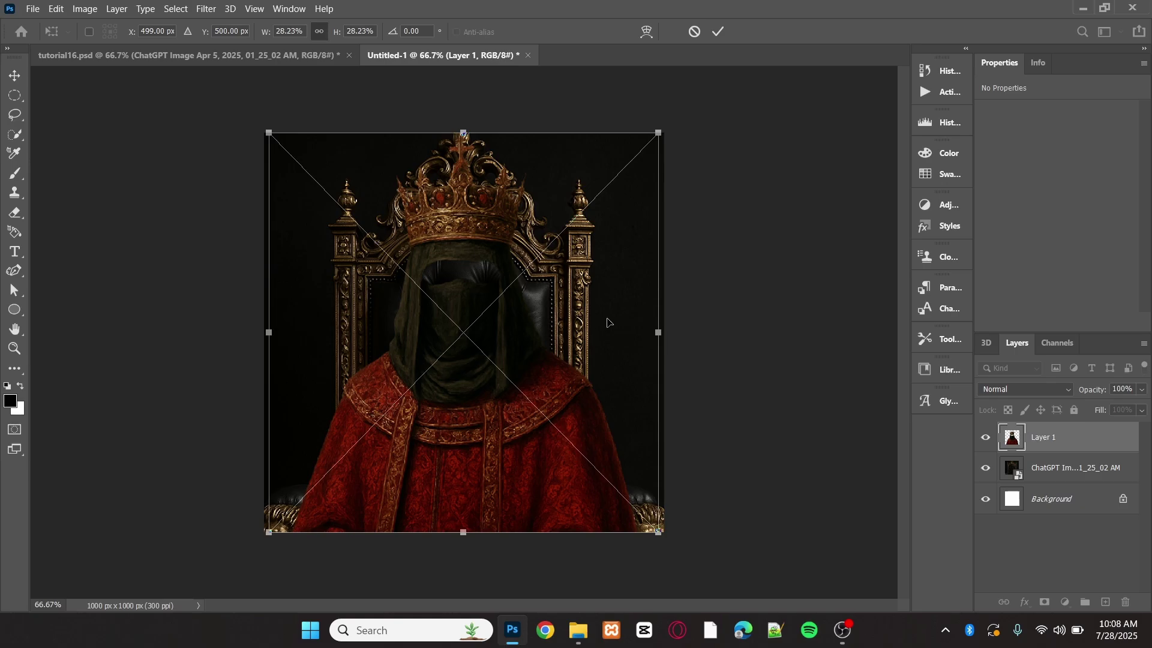
drag(463, 132, 470, 217)
key(ctrl+z)
drag(465, 133, 472, 195)
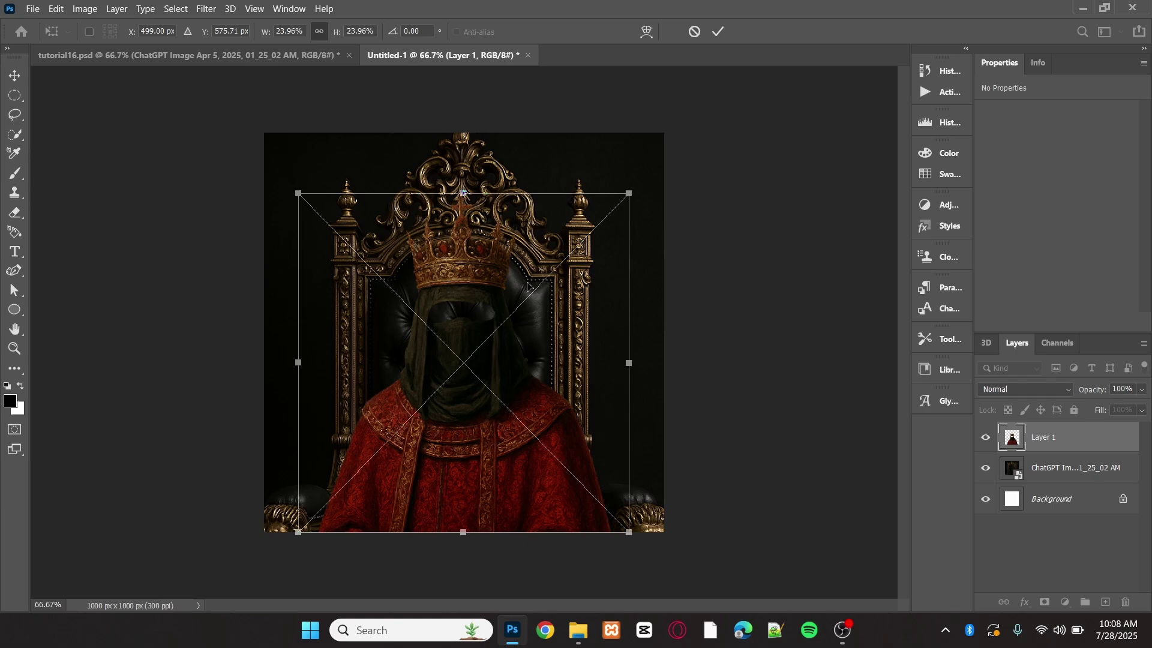
click(718, 33)
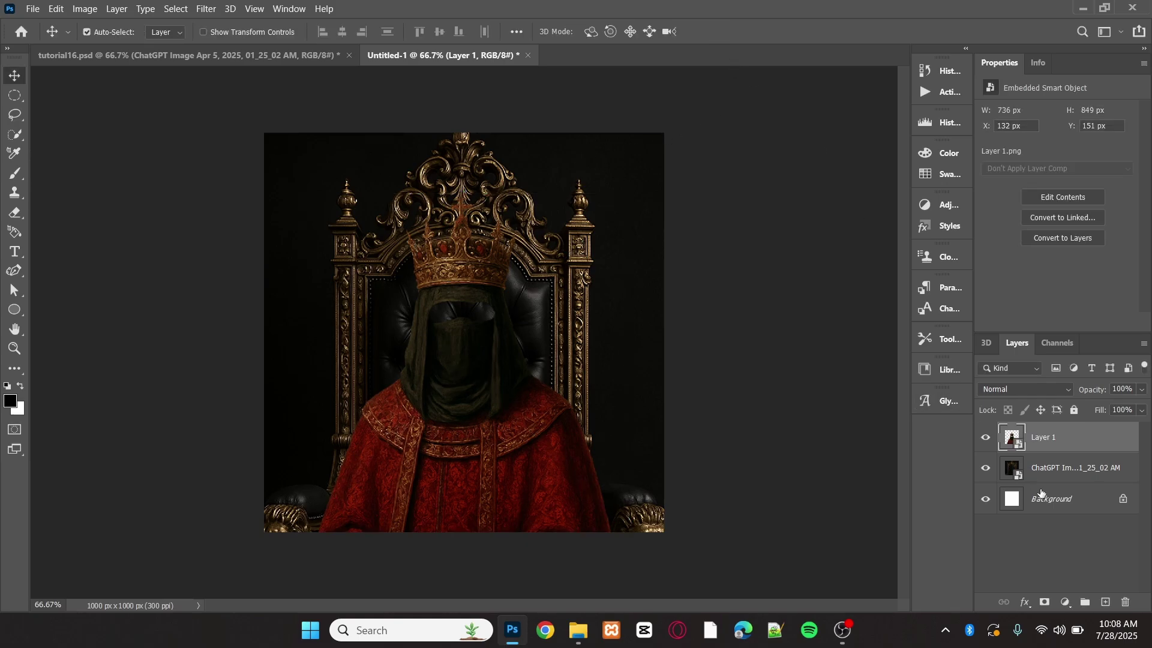
Apply a 1.0 px Gaussian Blur smart filter to the throne background layer.
click(1078, 474)
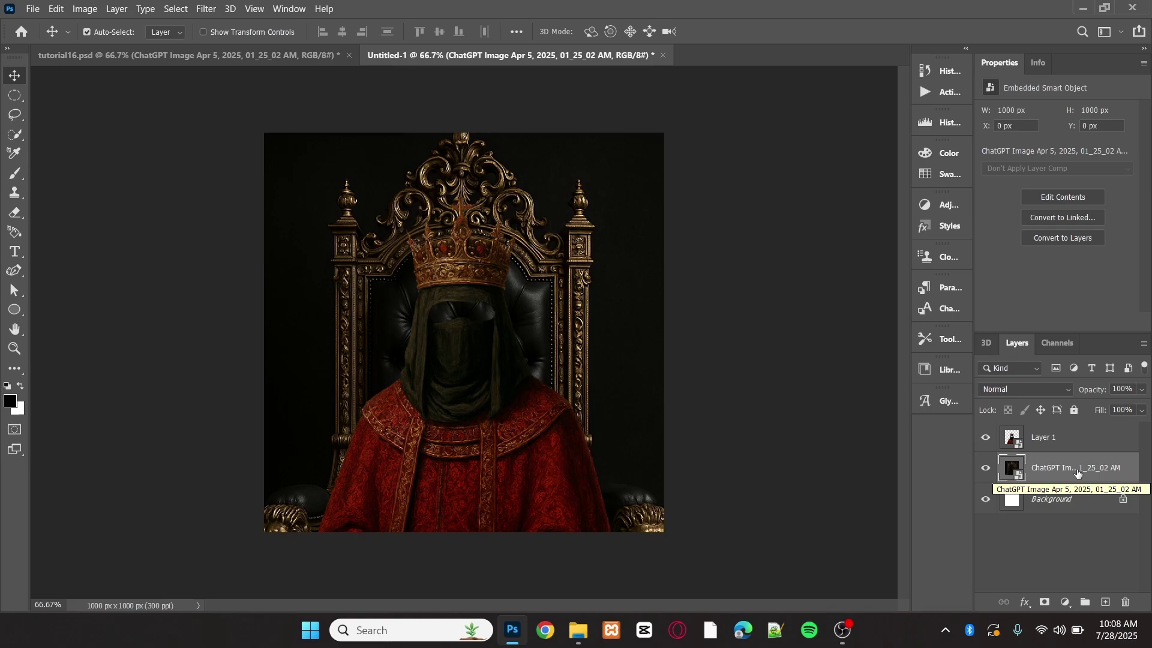
click(1066, 603)
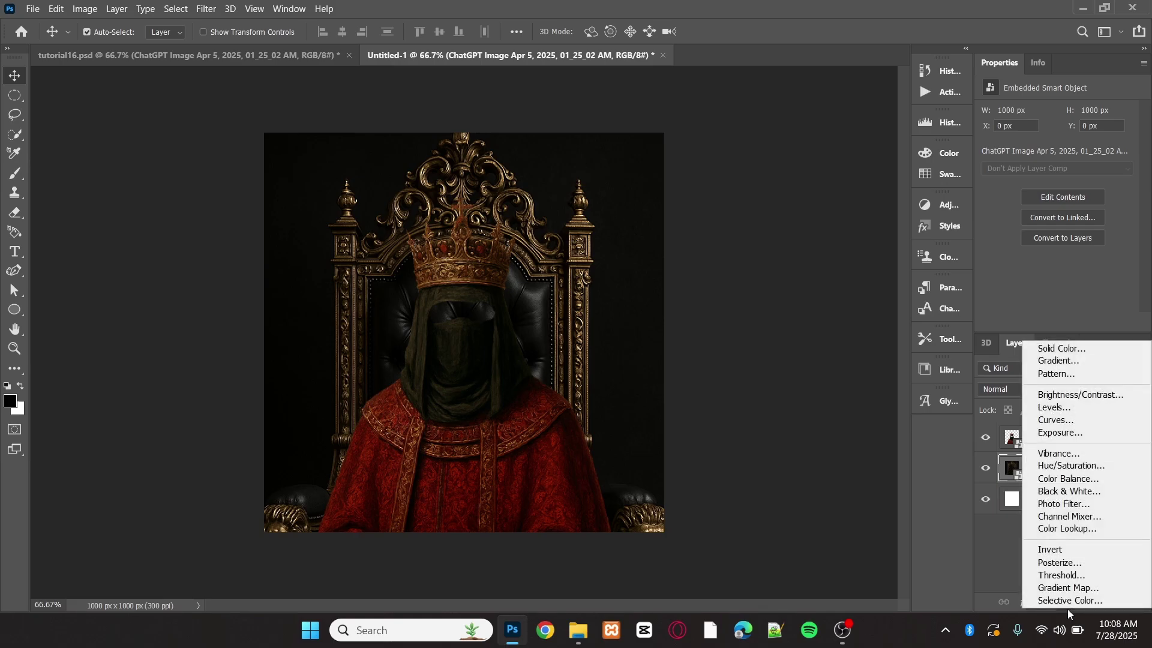
click(996, 556)
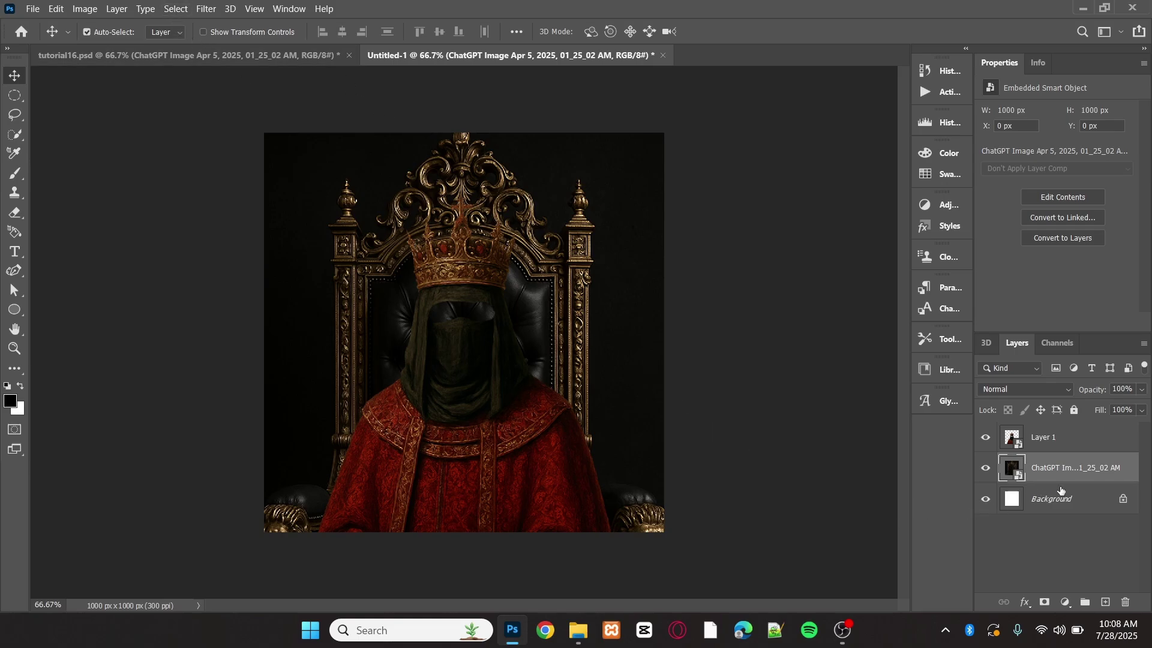
click(1032, 550)
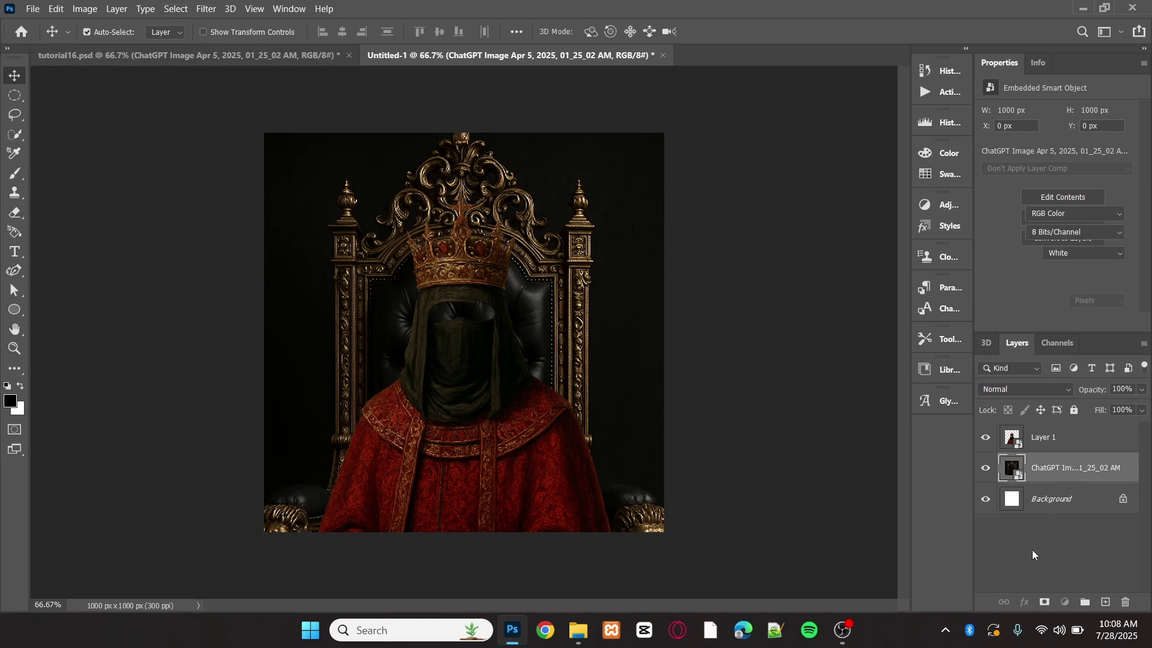
click(1074, 473)
click(207, 10)
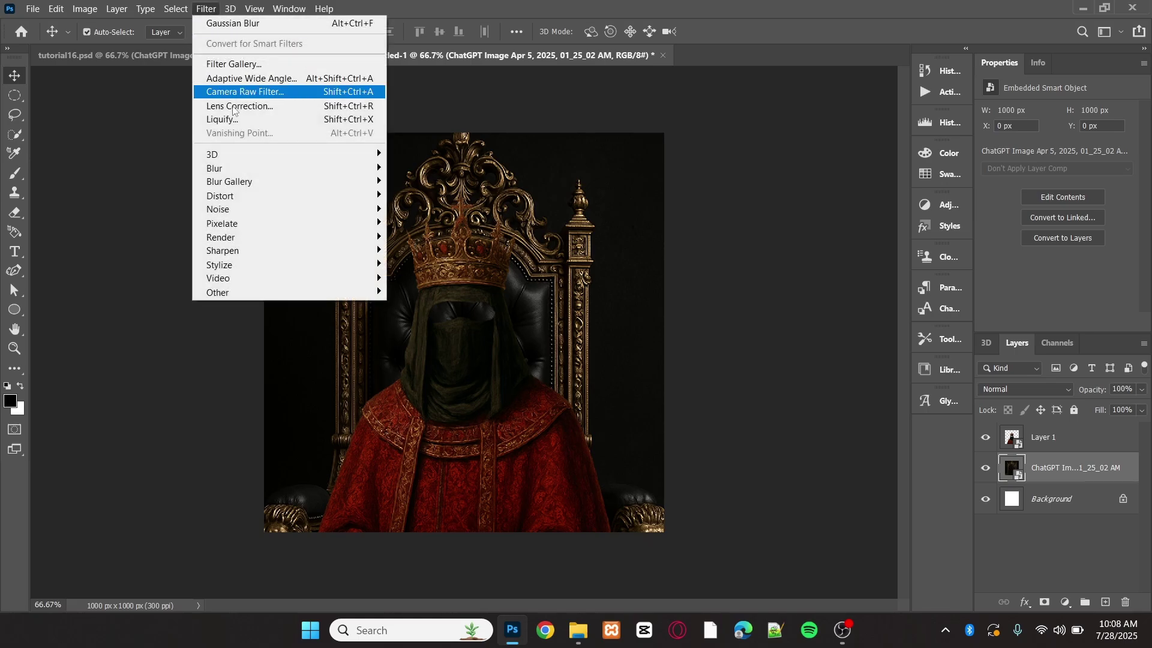
mouse_move(270, 169)
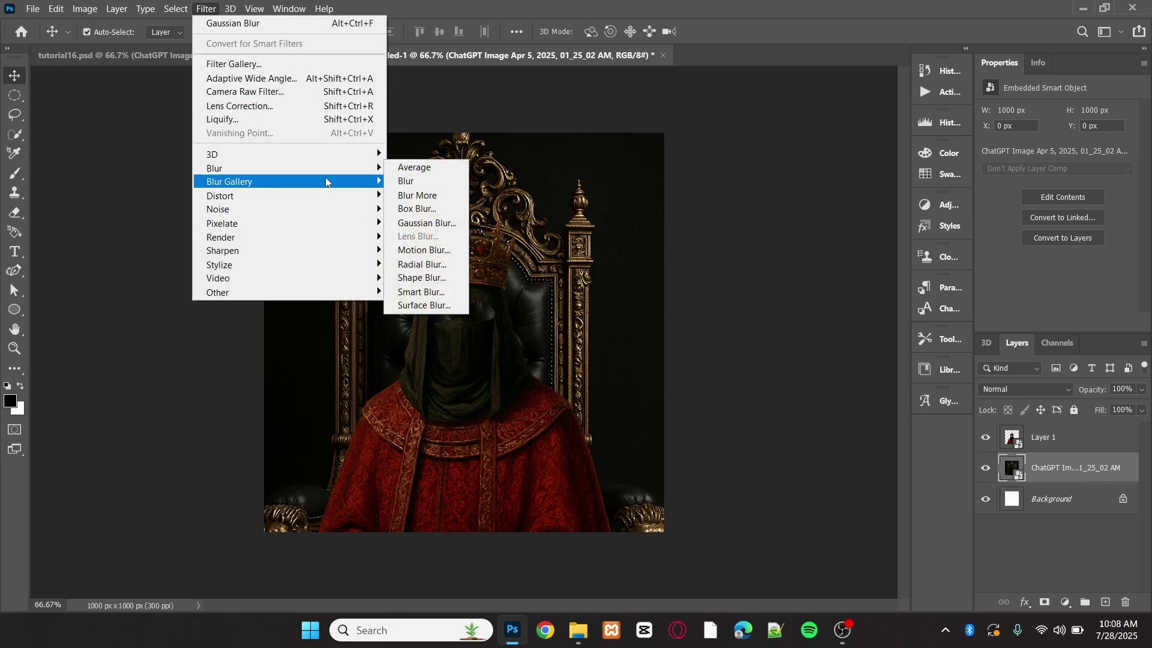
click(427, 222)
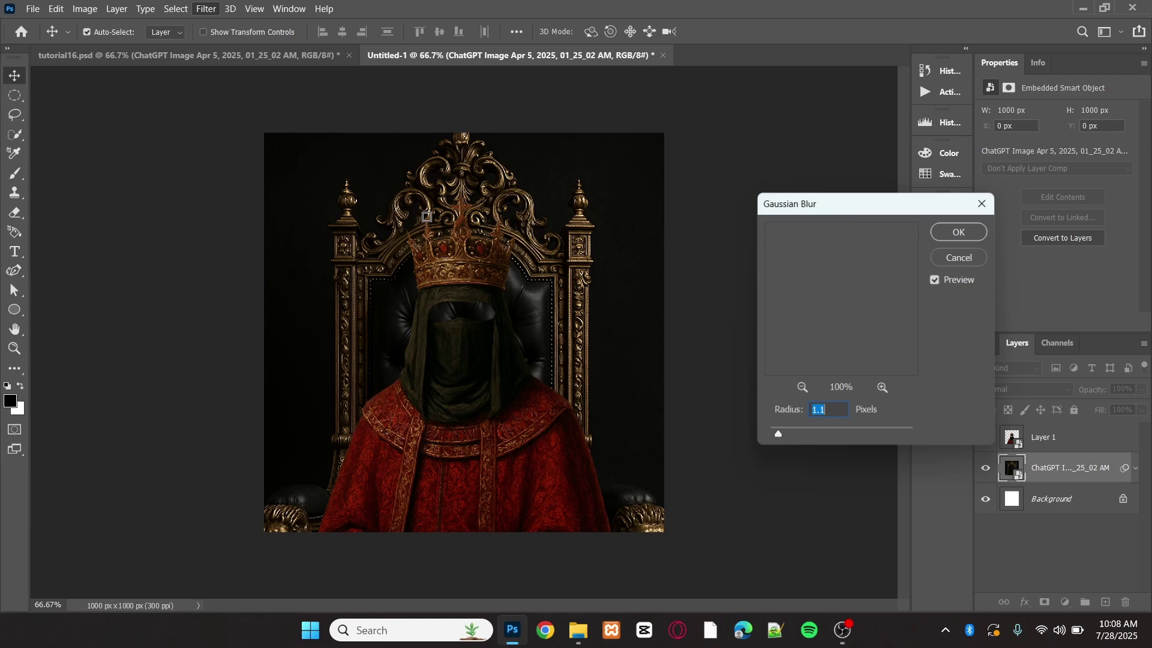
click(822, 414)
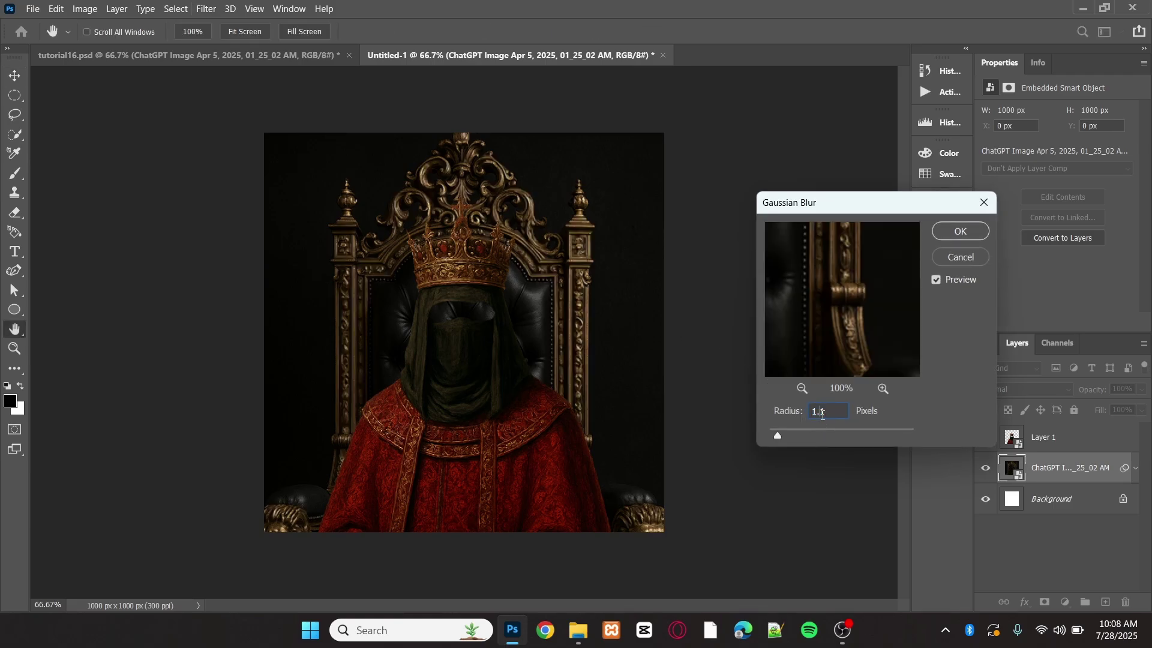
key(BackSpace)
key(BackSpace)
click(970, 232)
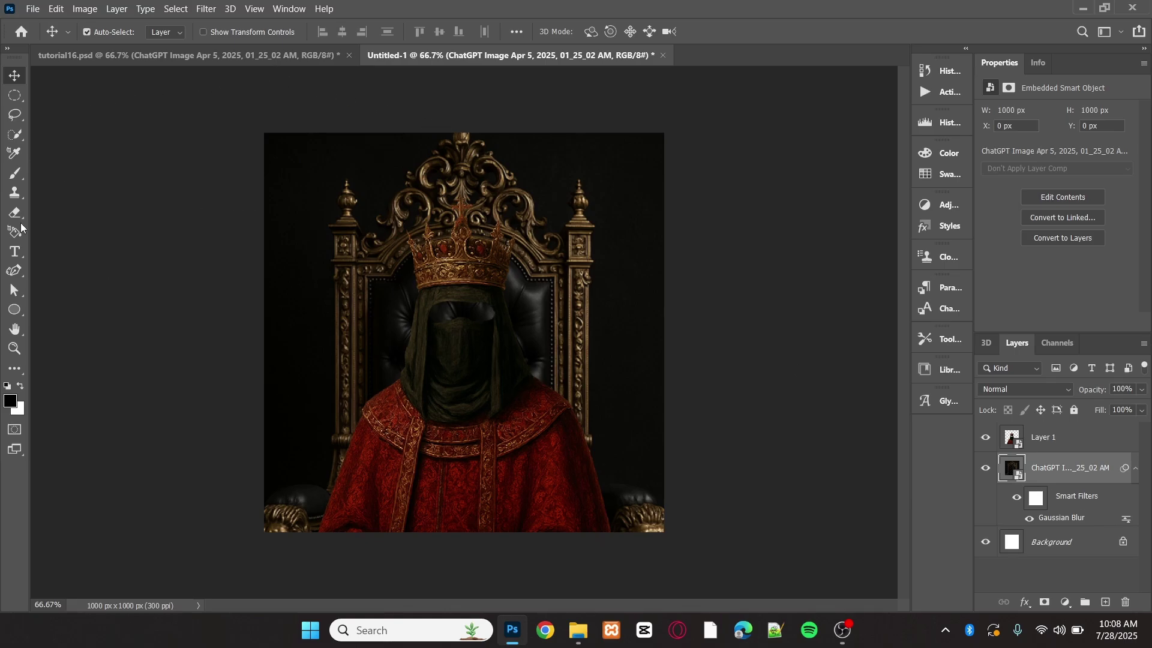
Draw a cream ellipse behind the figure's head, then delete that layer.
click(14, 252)
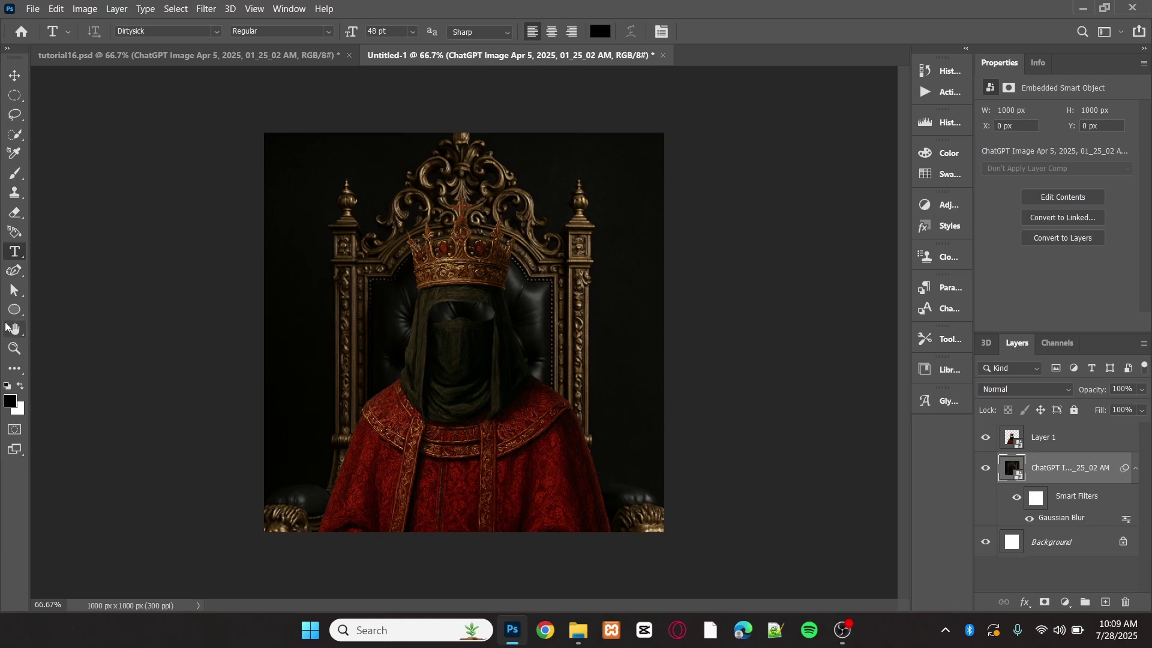
click(14, 309)
key(shift+u)
key(shift+u)
key(shift+u)
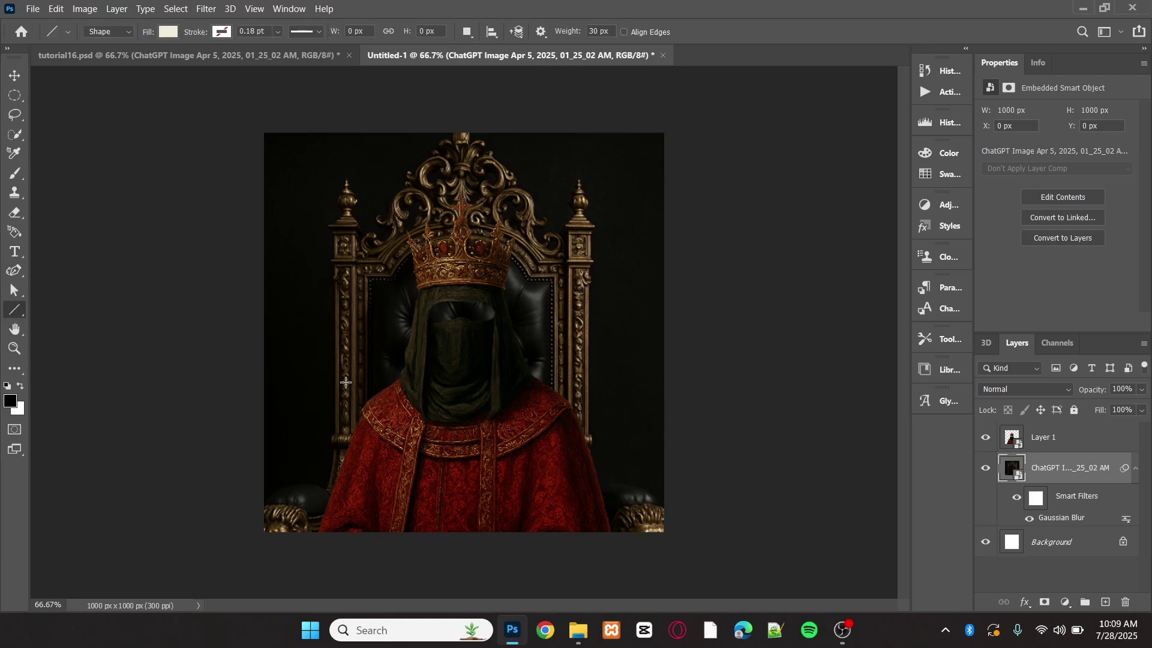
right_click(16, 313)
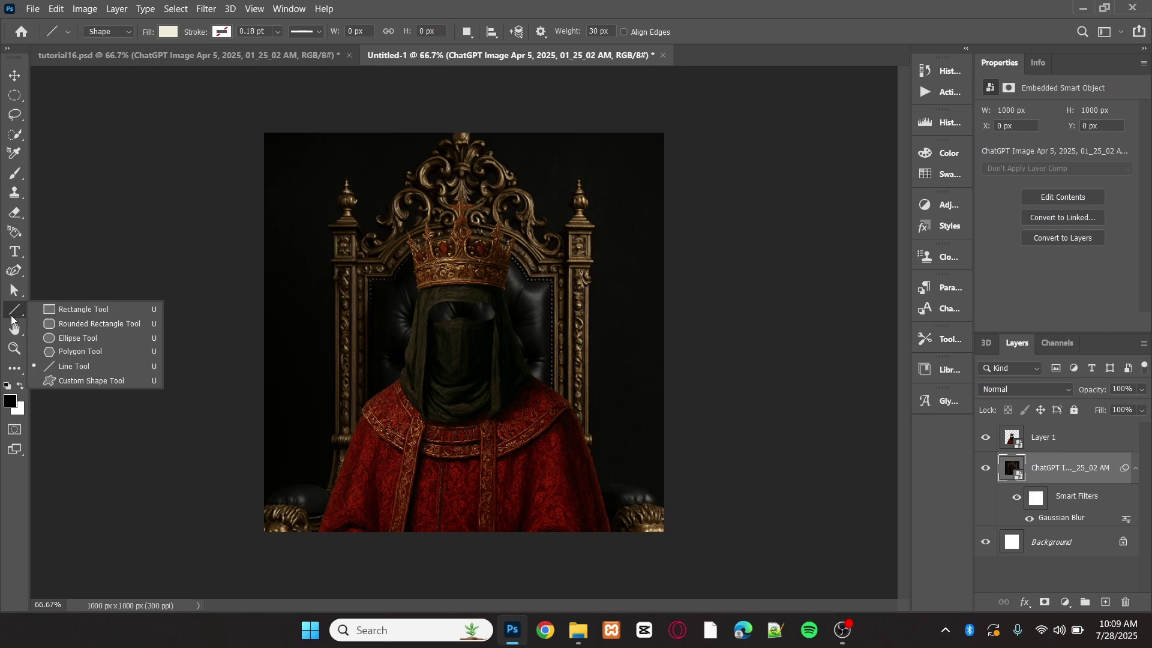
click(67, 336)
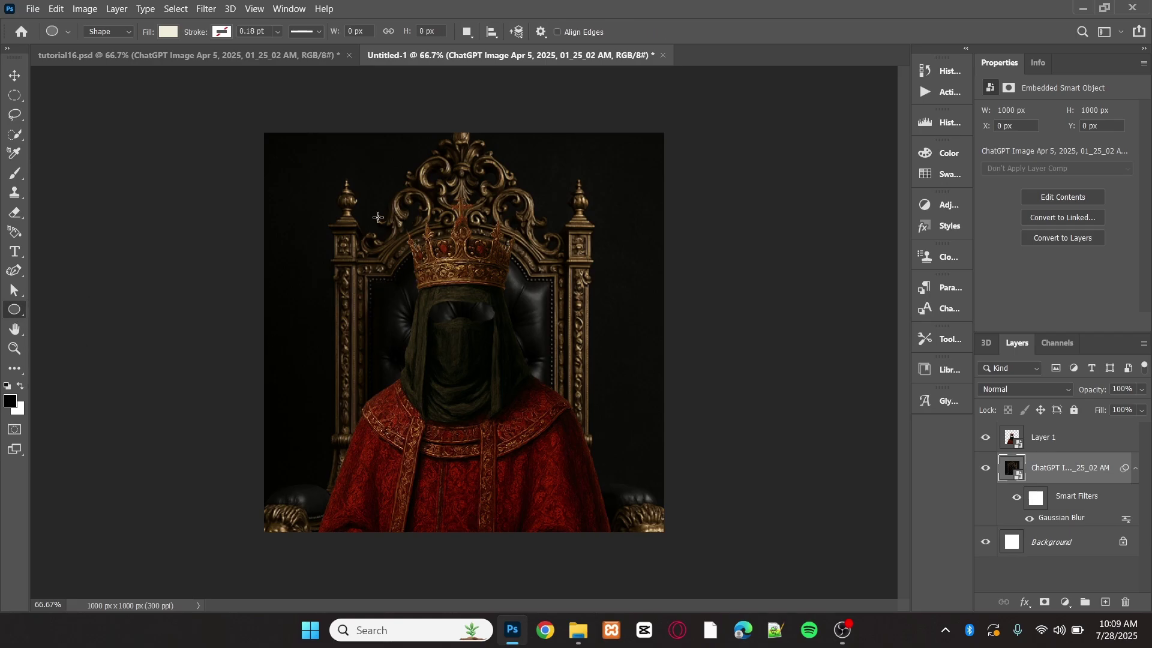
drag(376, 232, 597, 402)
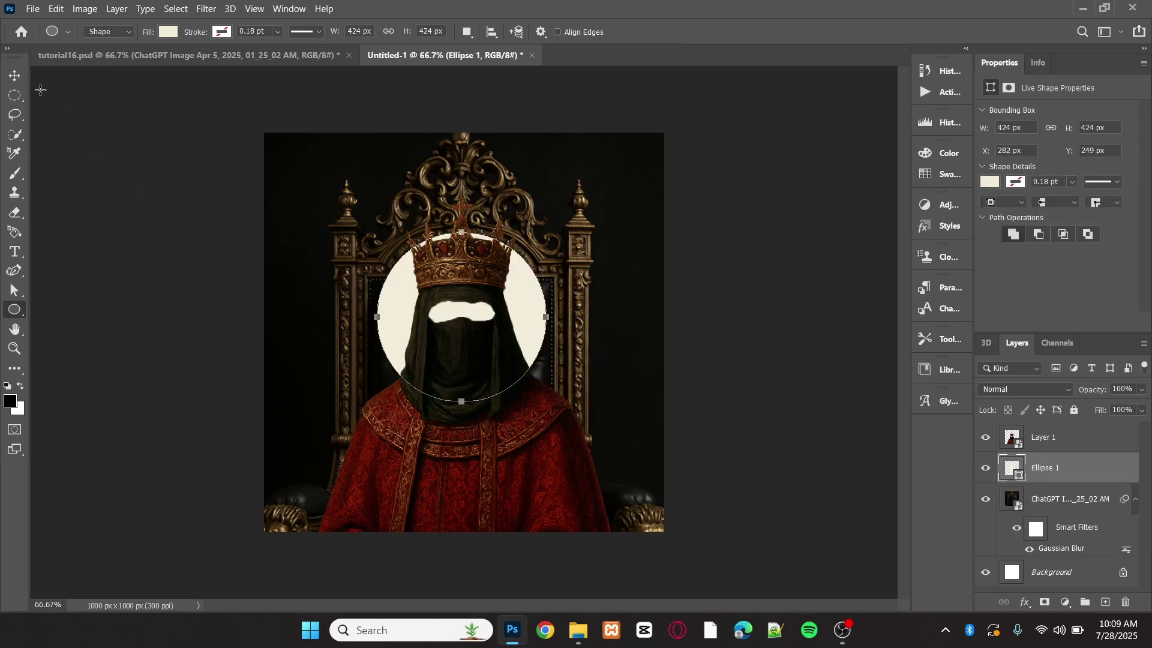
click(15, 75)
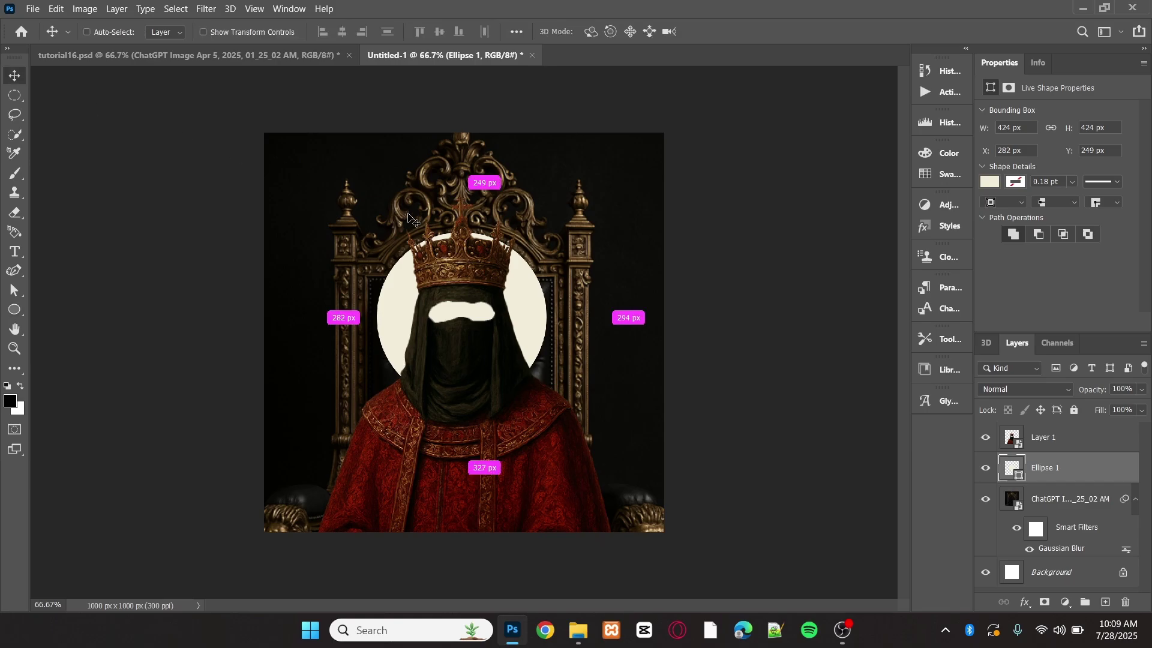
key(Delete)
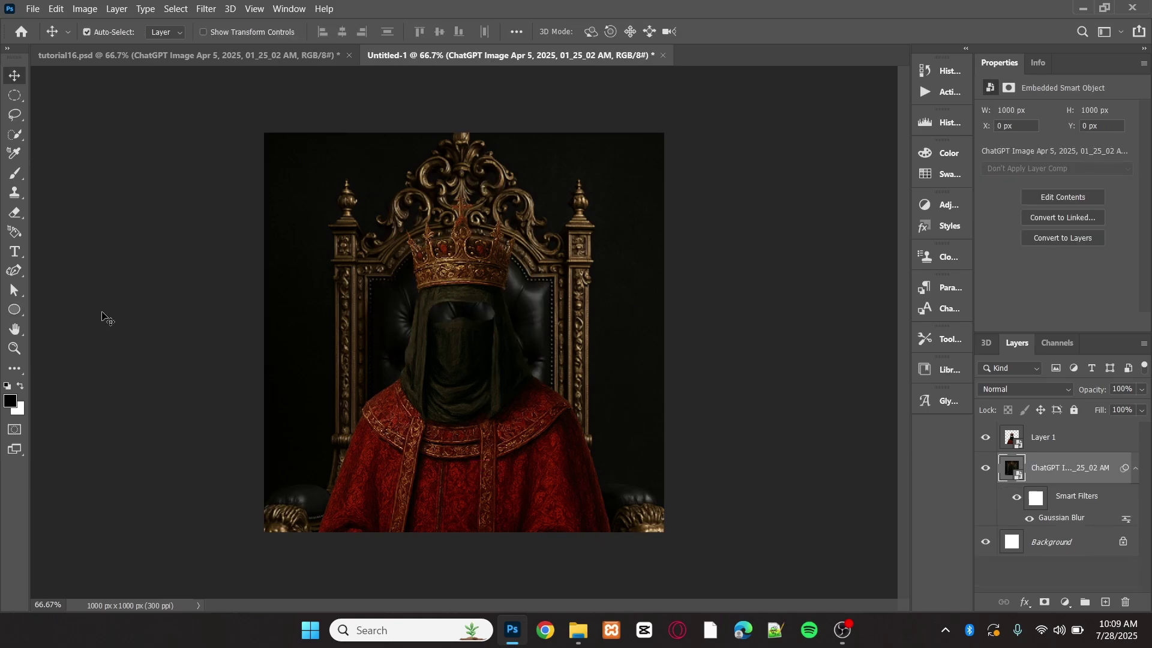
Draw a 390 px circle outline with no fill around the crowned, veiled head.
click(14, 309)
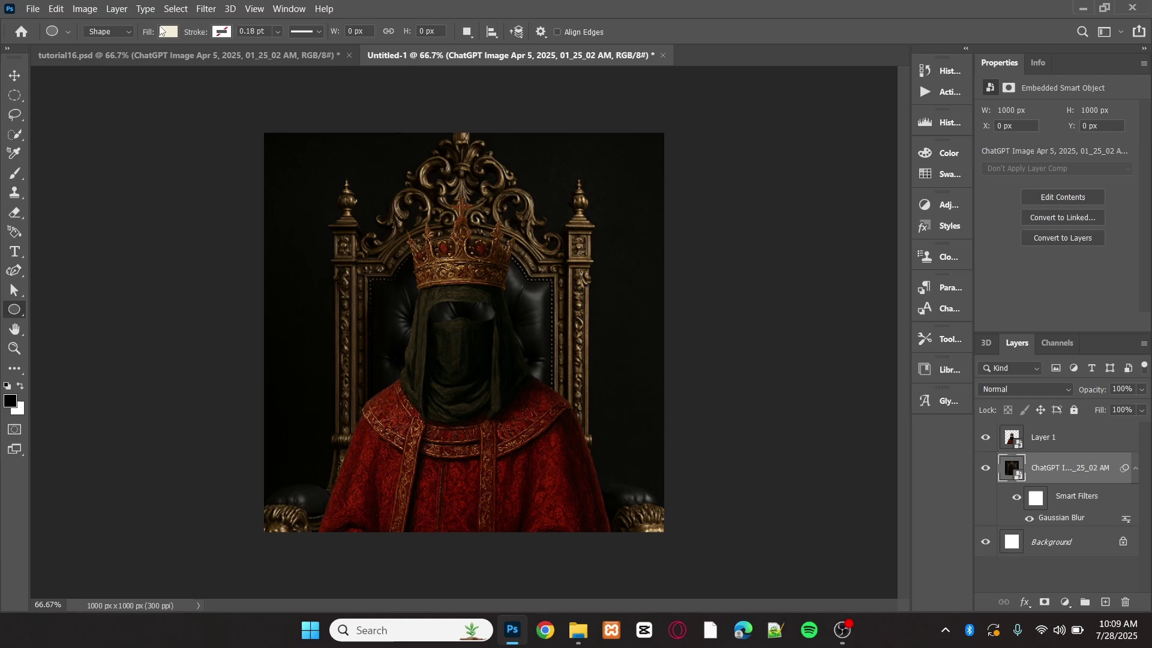
click(164, 31)
click(80, 61)
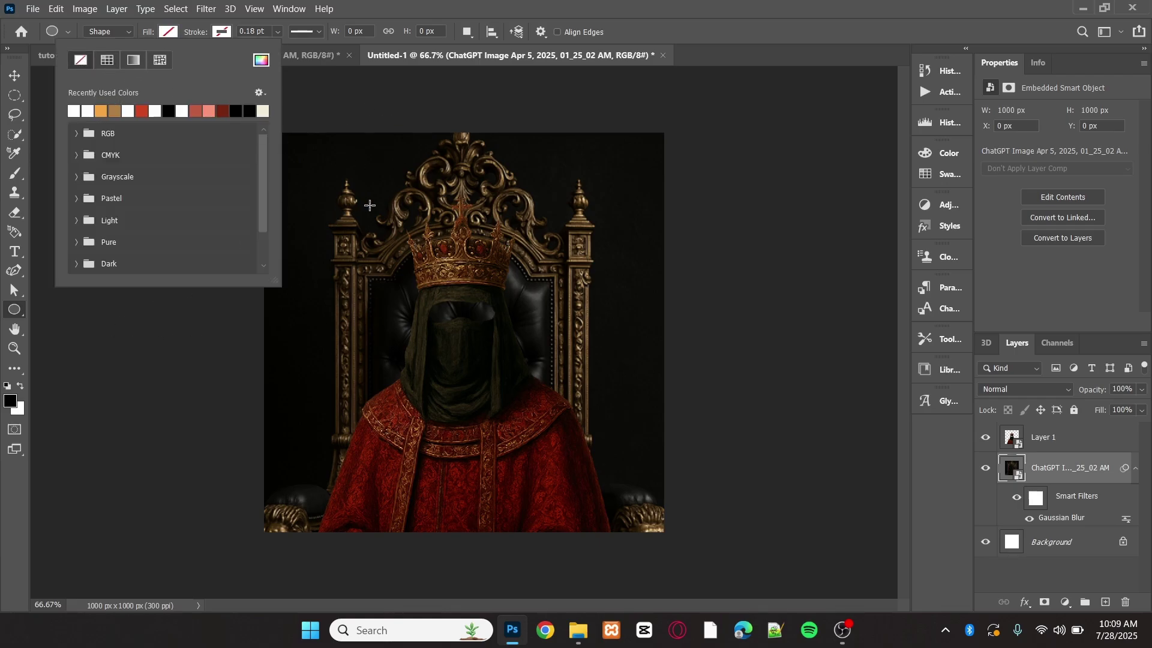
drag(382, 217, 543, 374)
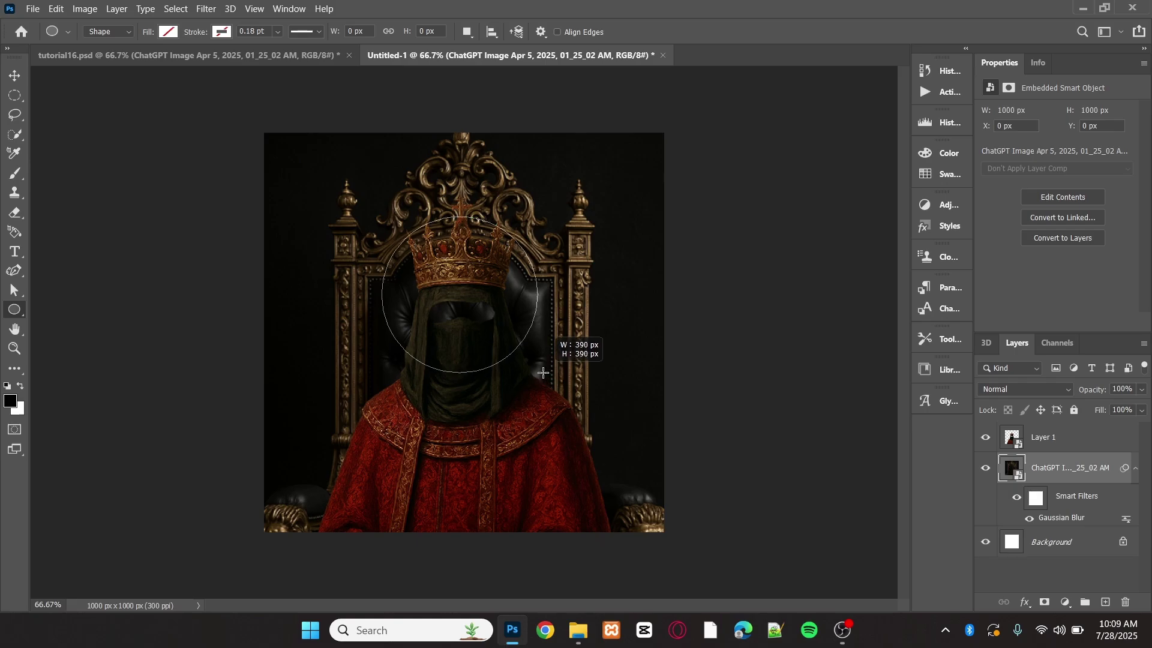
drag(543, 374, 543, 373)
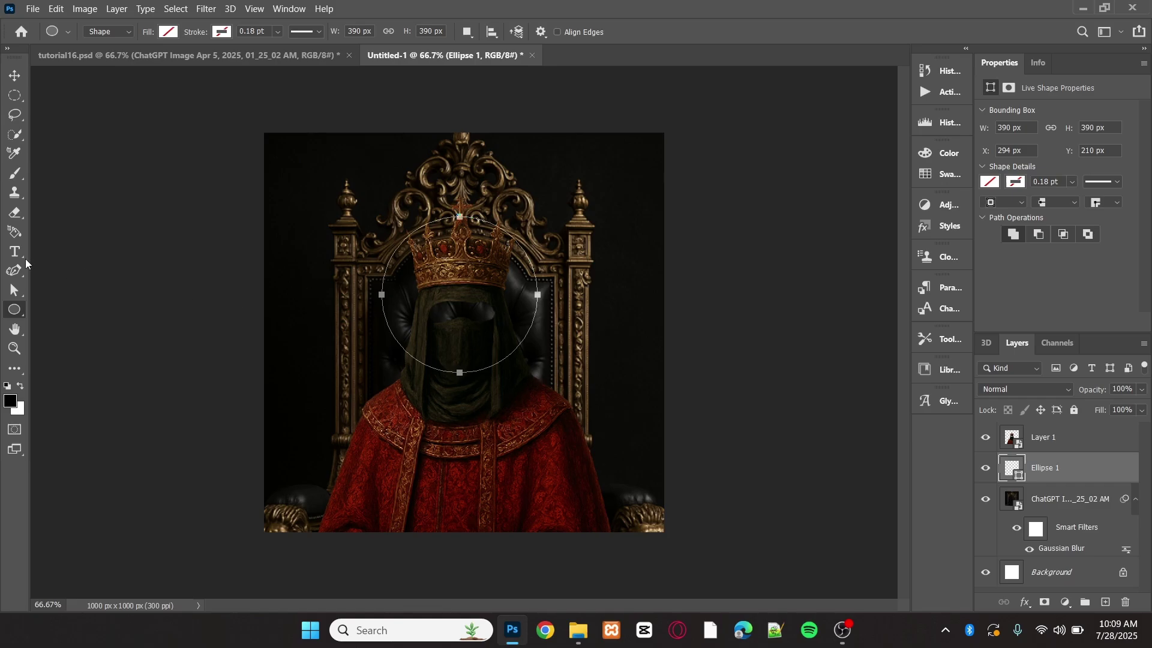
Set the Type tool's colour to brown 806649 sampled from the throne pillar.
click(18, 252)
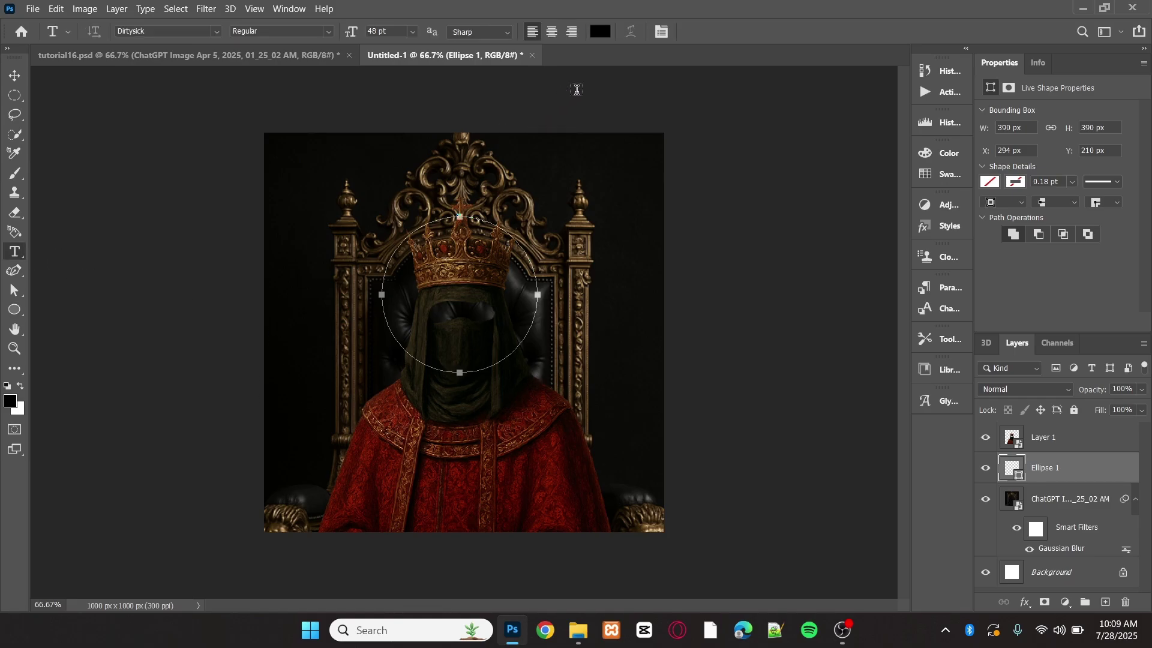
click(598, 31)
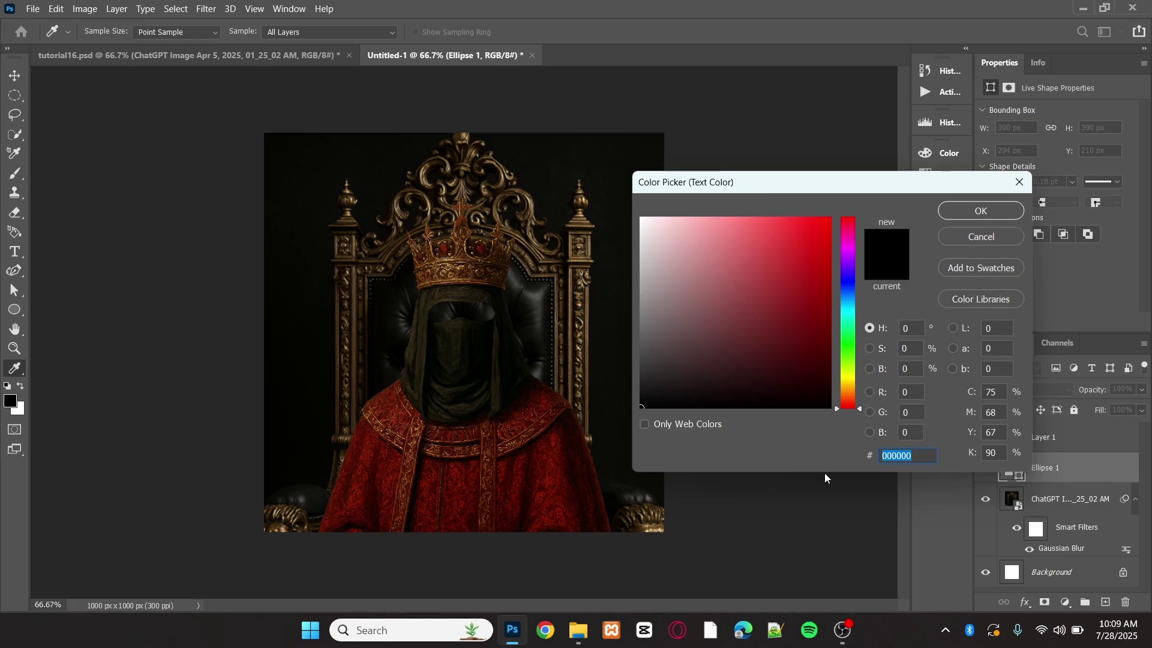
click(662, 524)
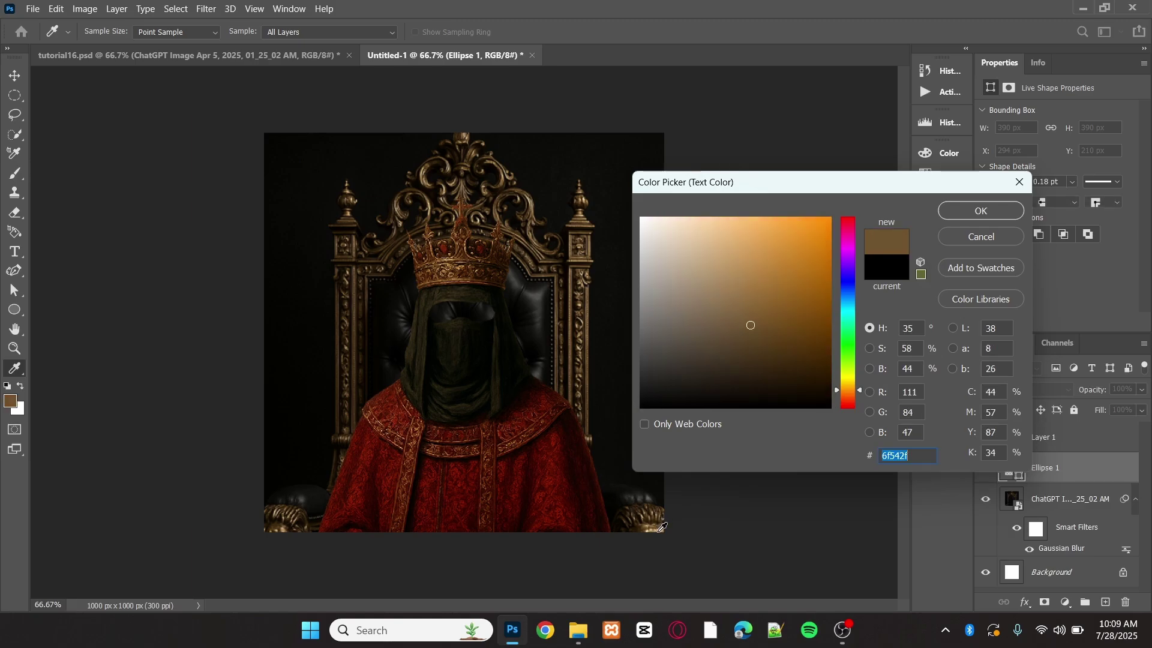
click(573, 239)
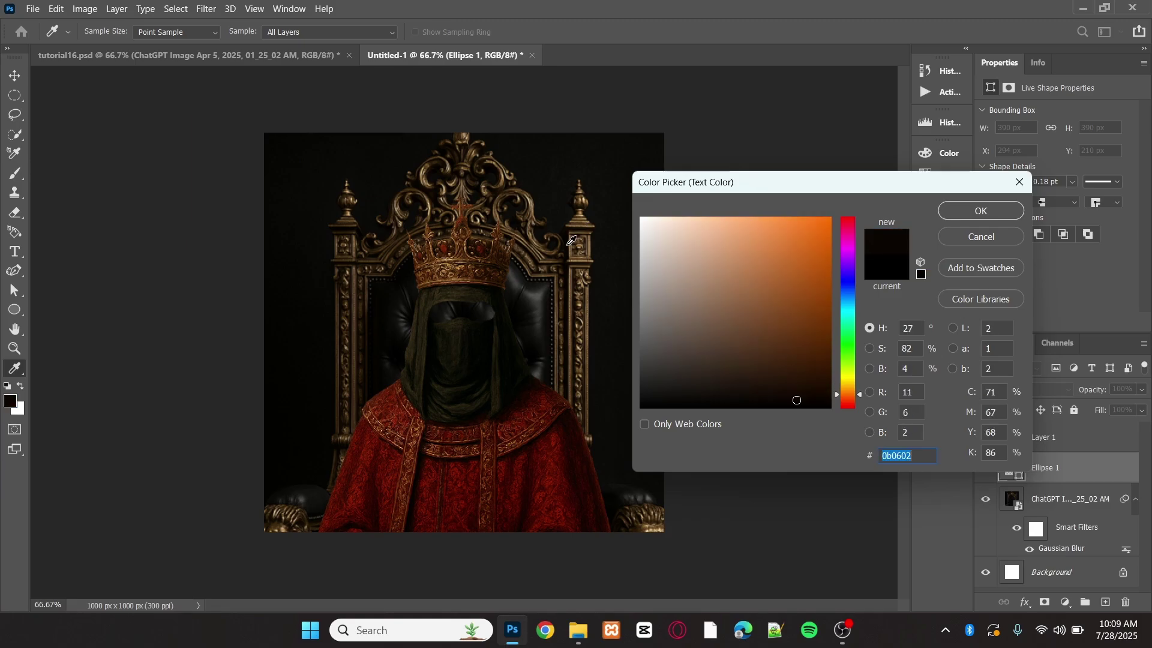
click(574, 240)
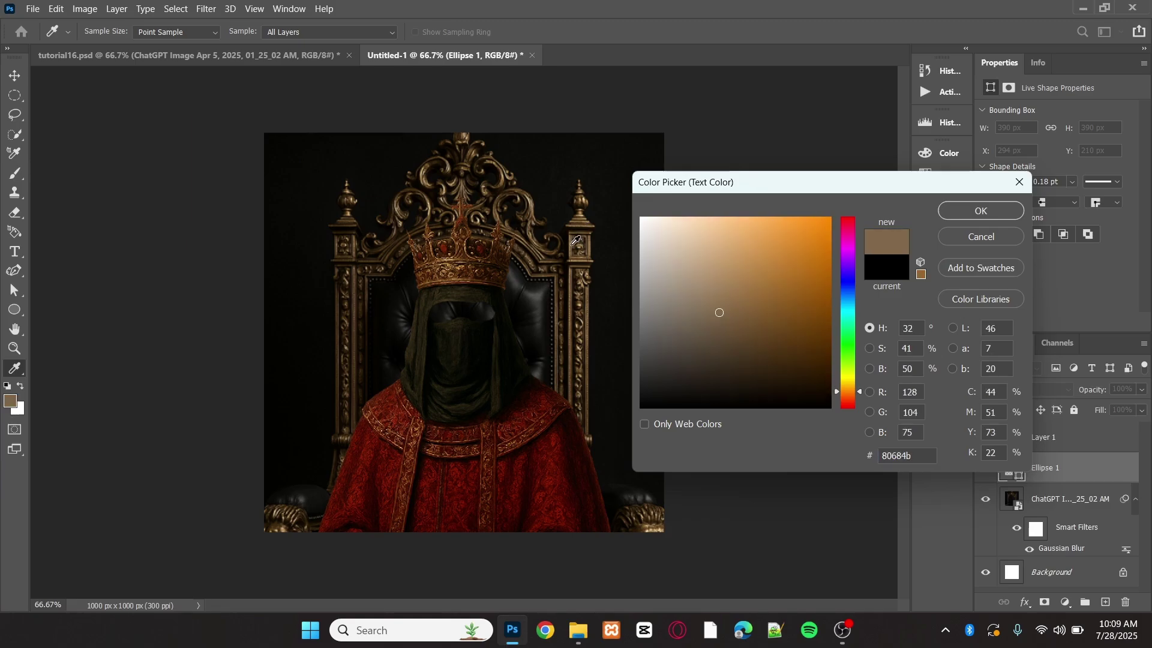
click(989, 217)
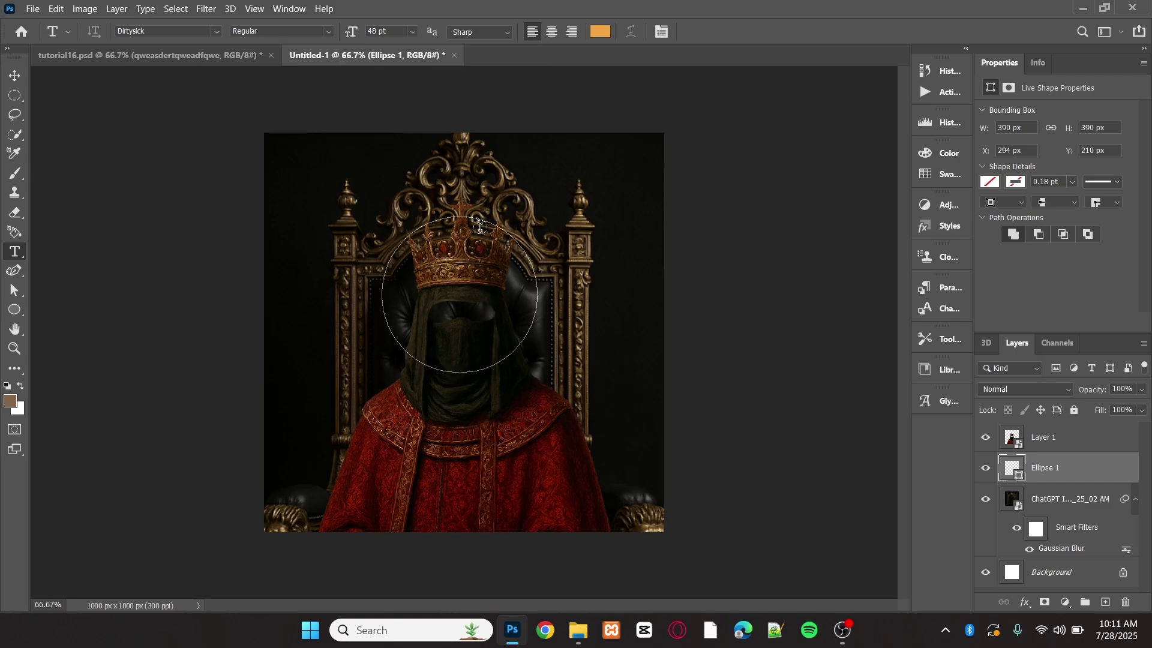
Scale the Ellipse 1 outline about 119% from its centre to roughly 463 × 463 px.
key(ctrl+t)
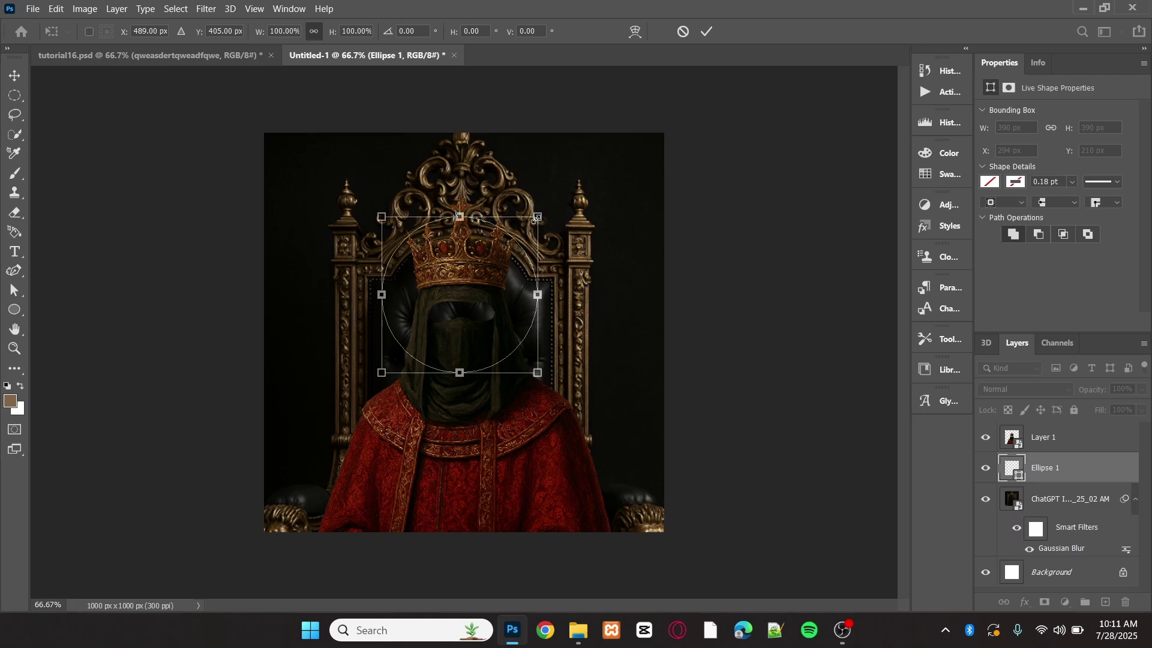
mouse_move(543, 216)
mouse_down()
mouse_move(578, 188)
mouse_move(553, 202)
mouse_up()
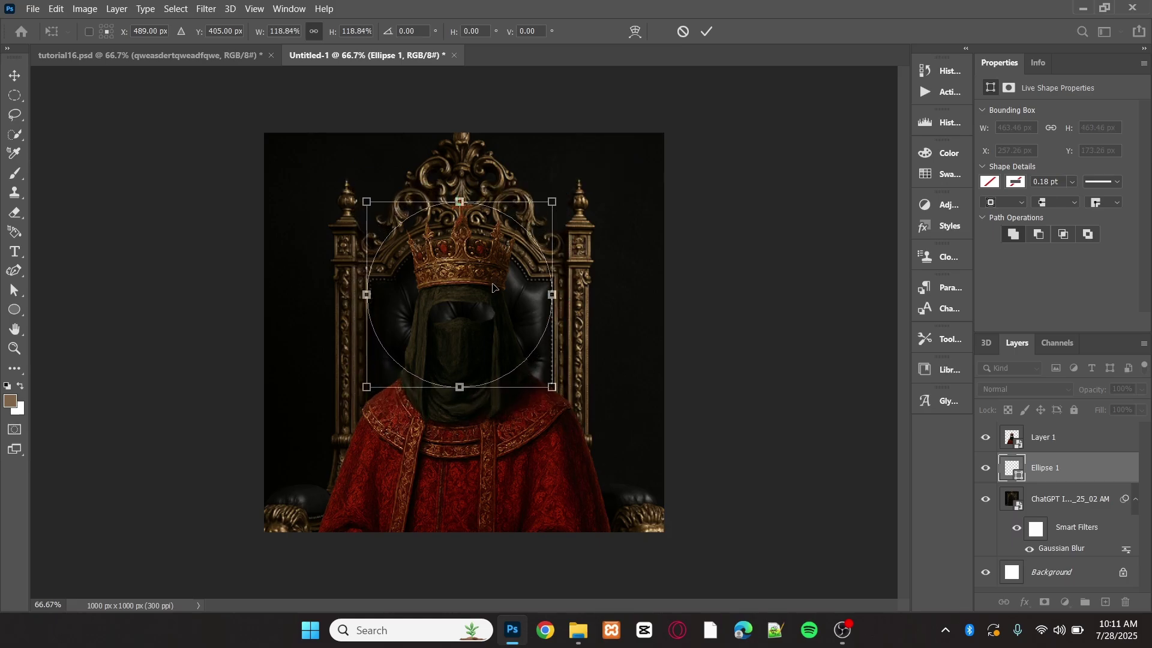
click(706, 34)
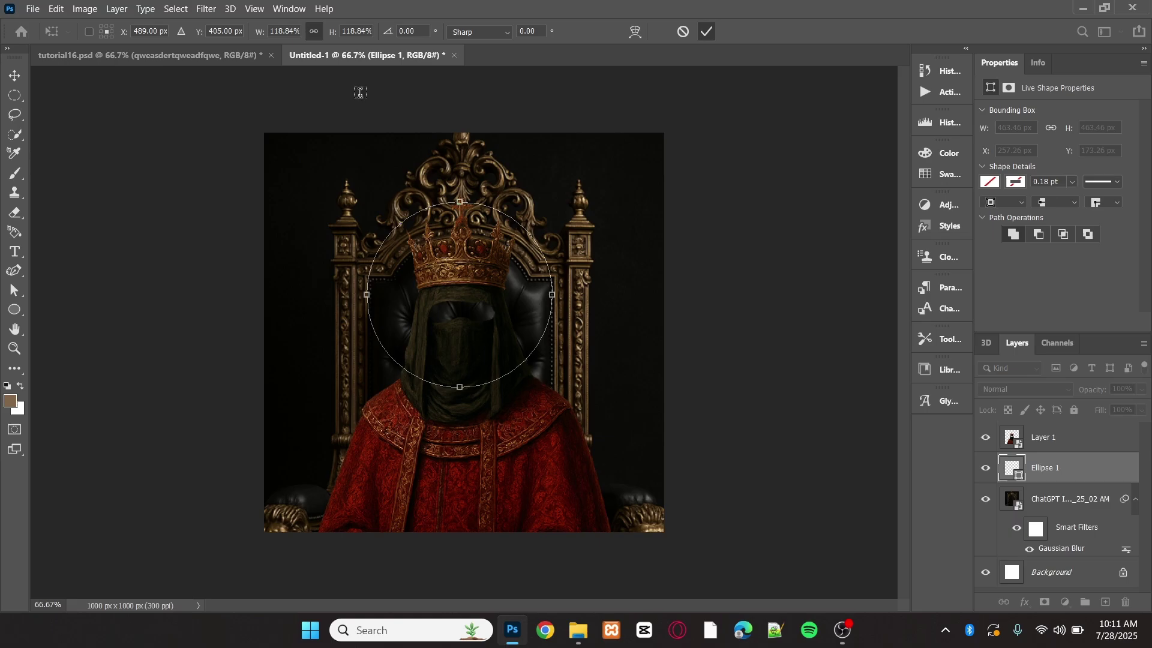
key(t)
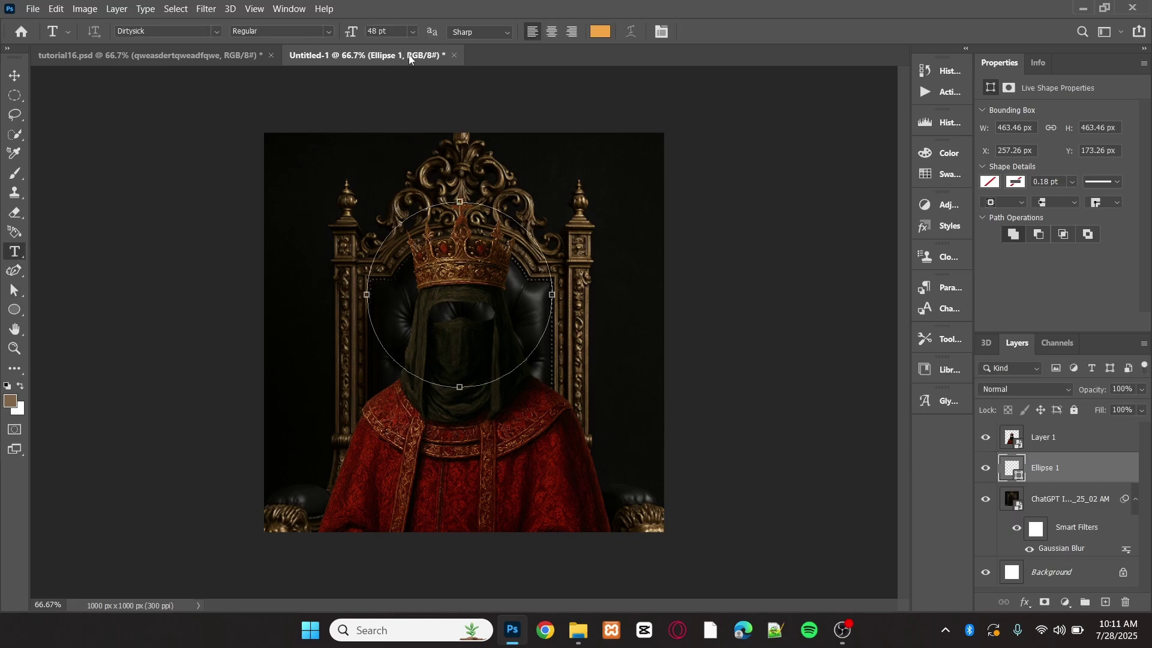
Add Lorem ipsum placeholder text along the circle path, sized 30 pt.
click(396, 364)
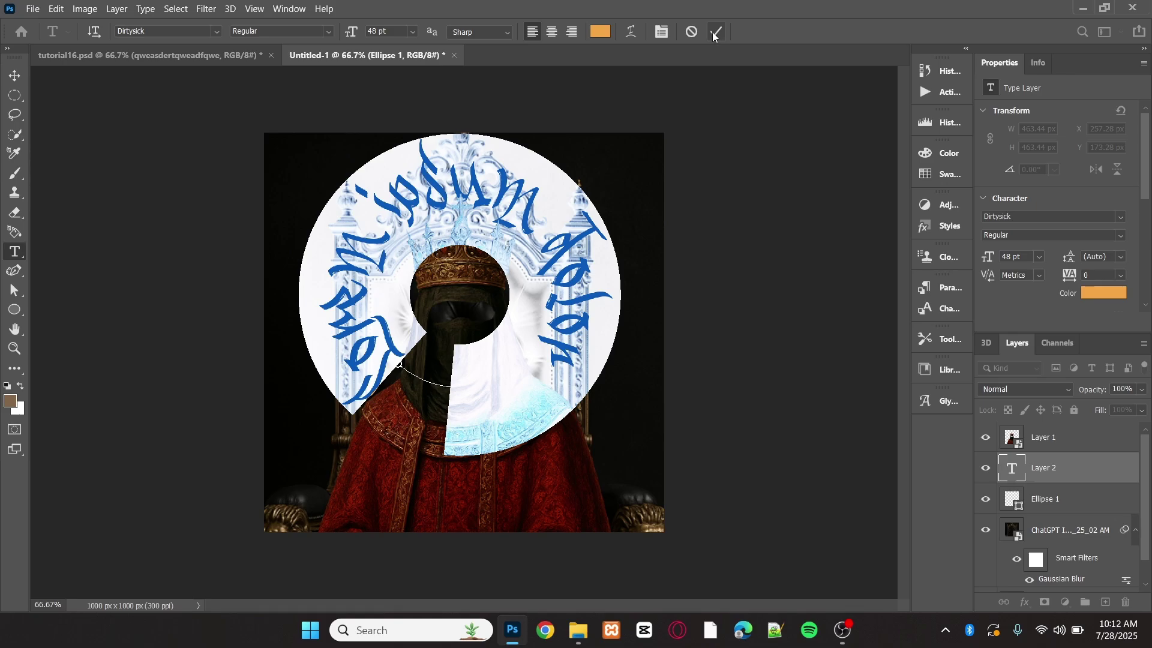
click(411, 33)
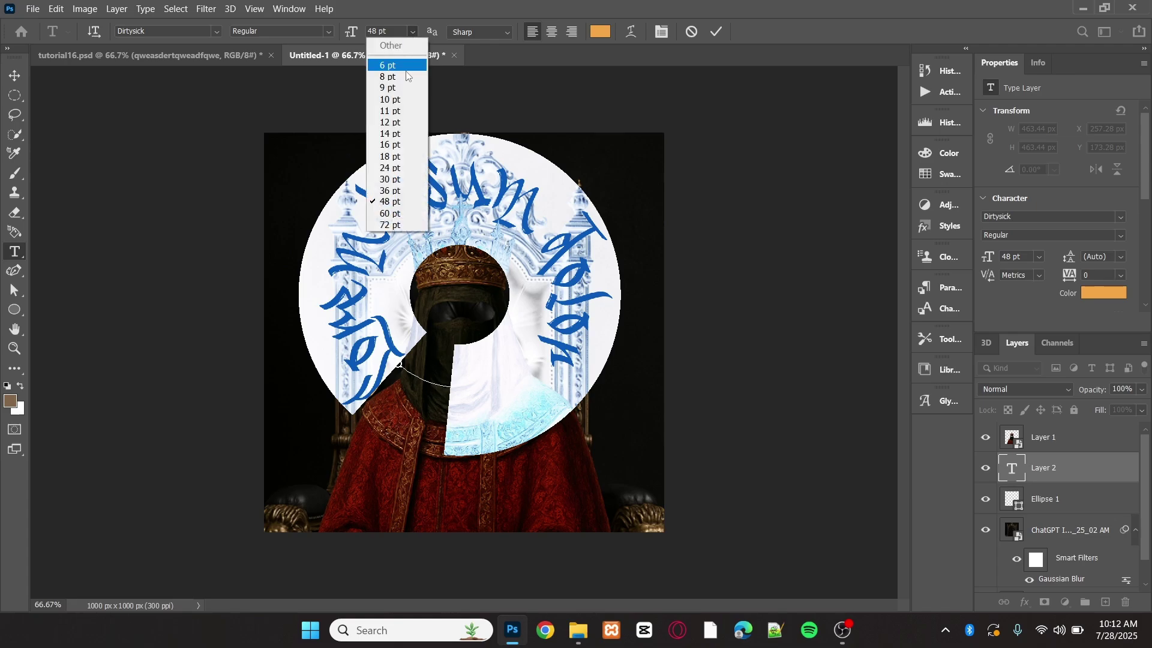
click(392, 179)
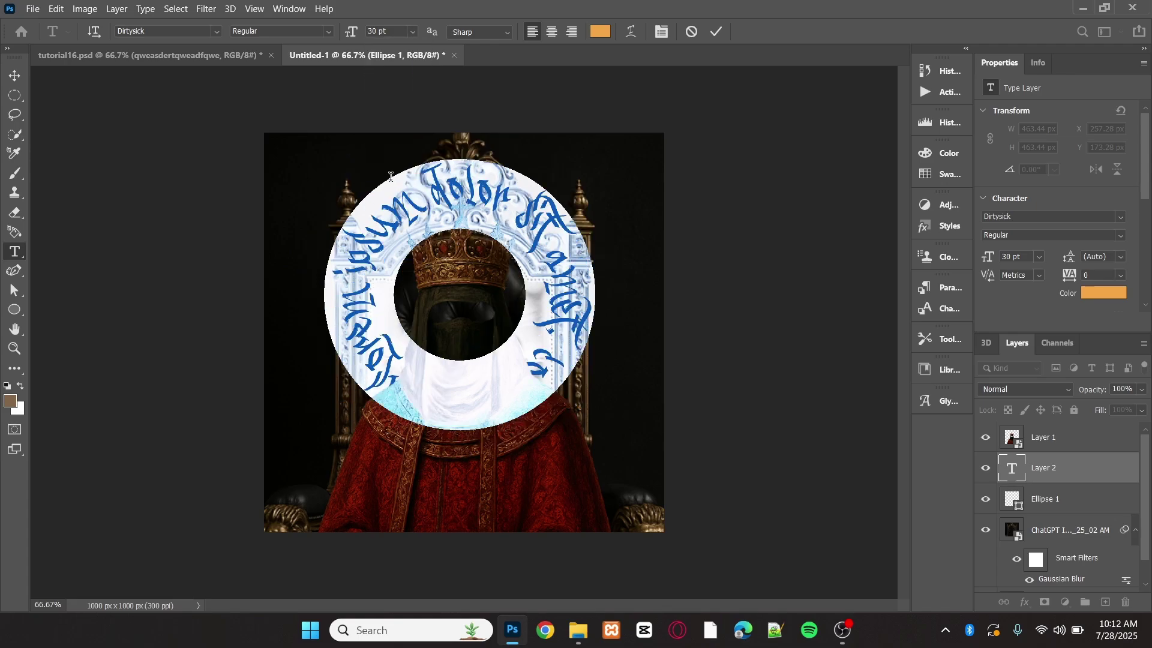
click(716, 35)
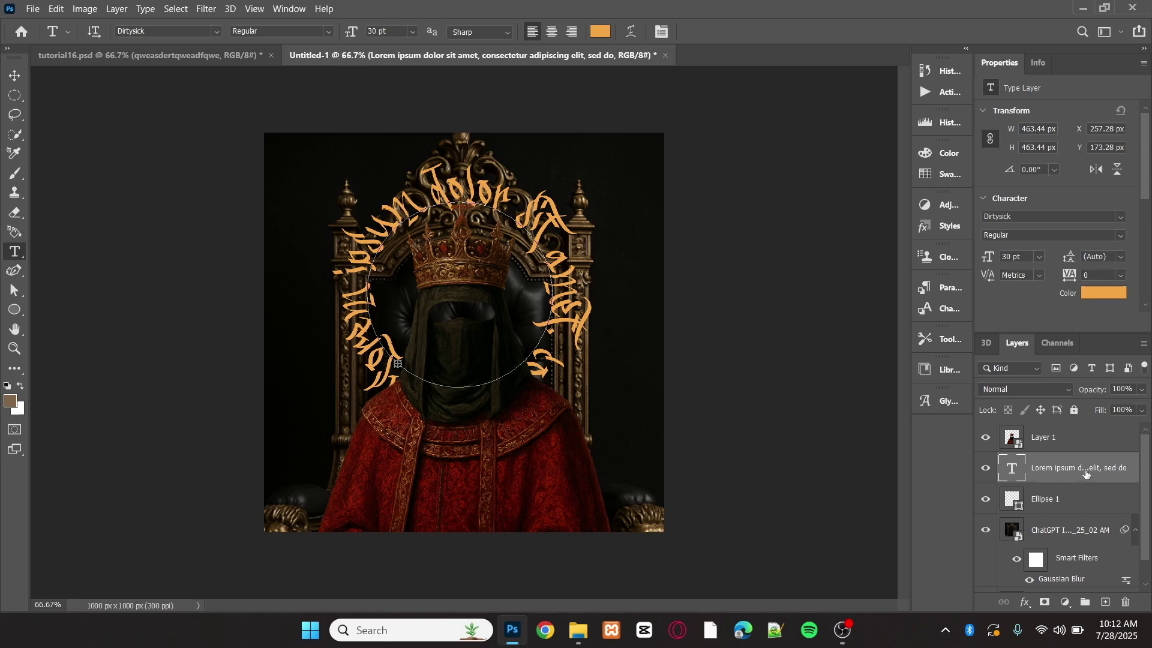
Duplicate the circular text layer and enlarge the copy into an outer ring.
key(ctrl+j)
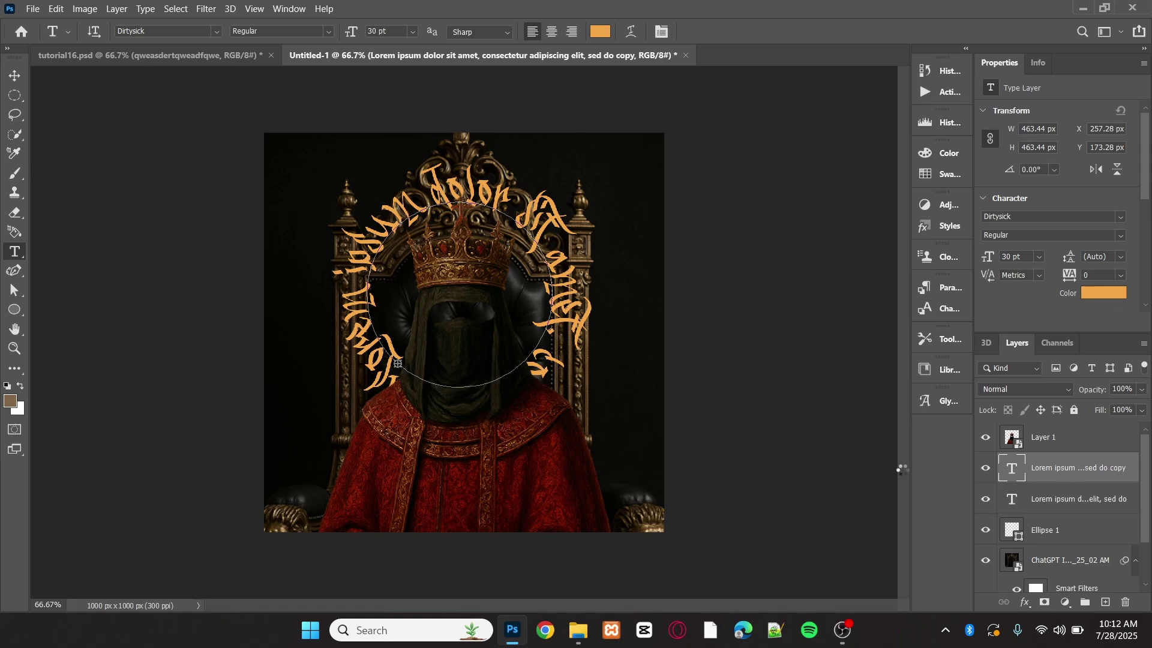
key(ctrl+t)
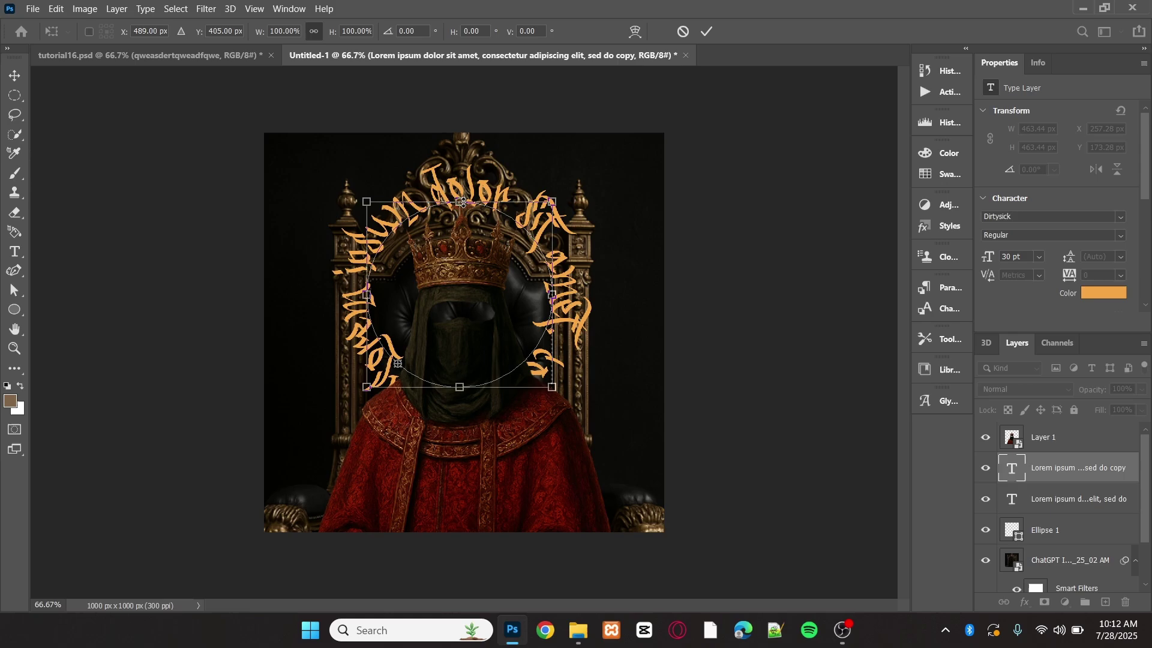
drag(460, 198, 461, 149)
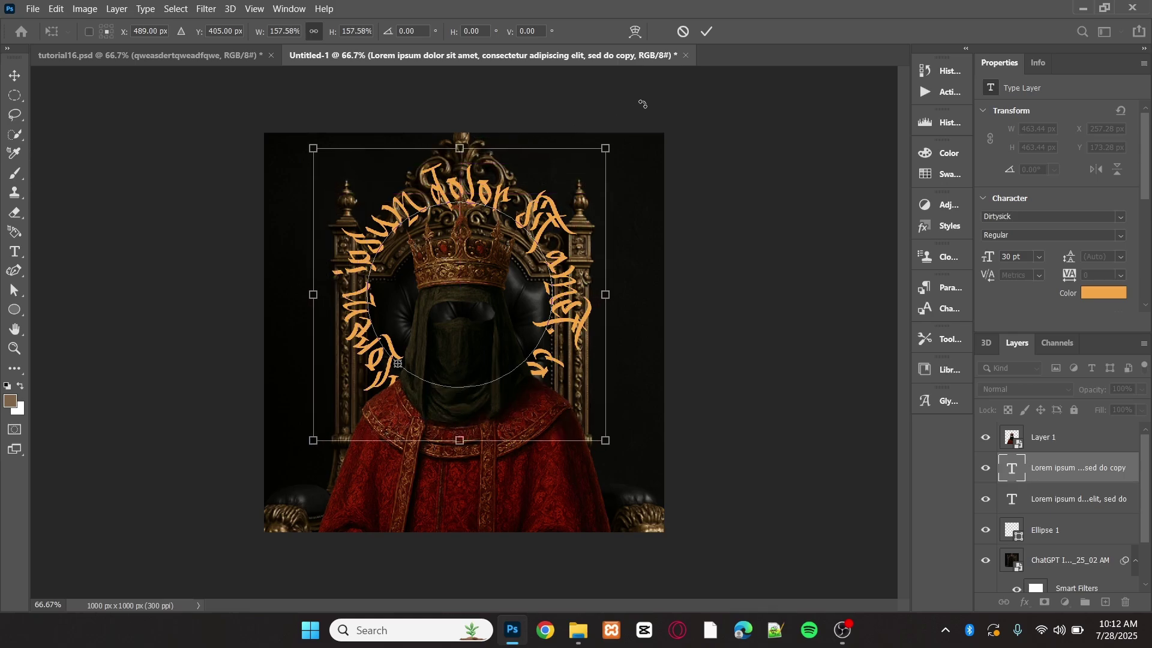
click(705, 34)
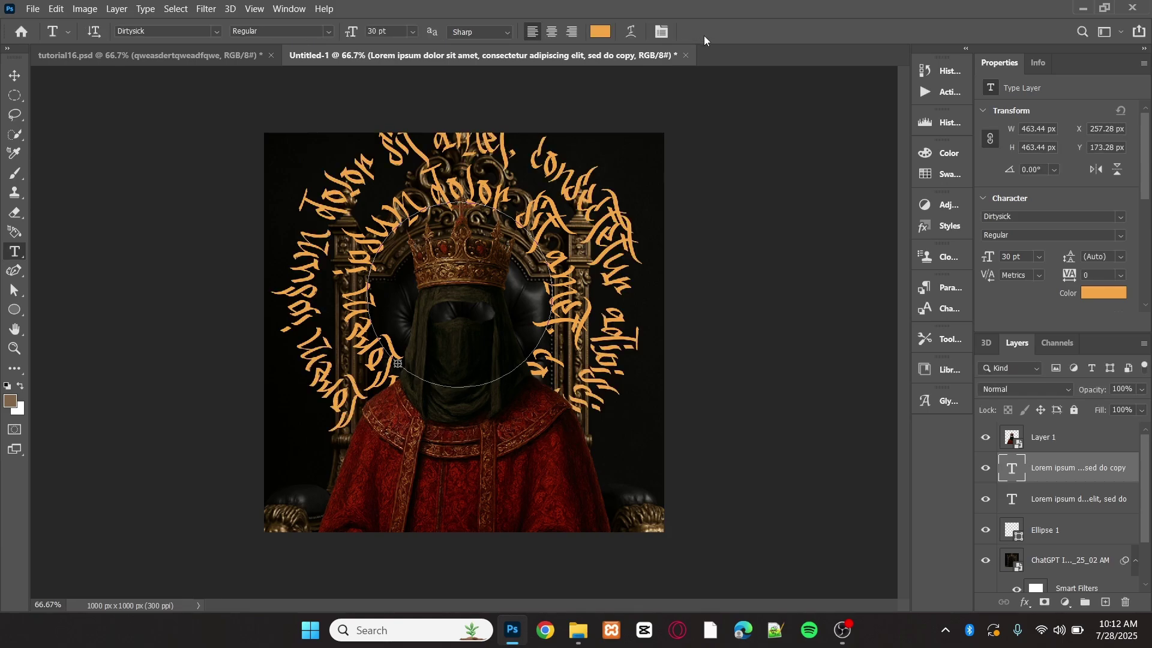
Shrink the outer text ring to about 90%, roughly 658 × 658 px, around its centre.
key(ctrl+t)
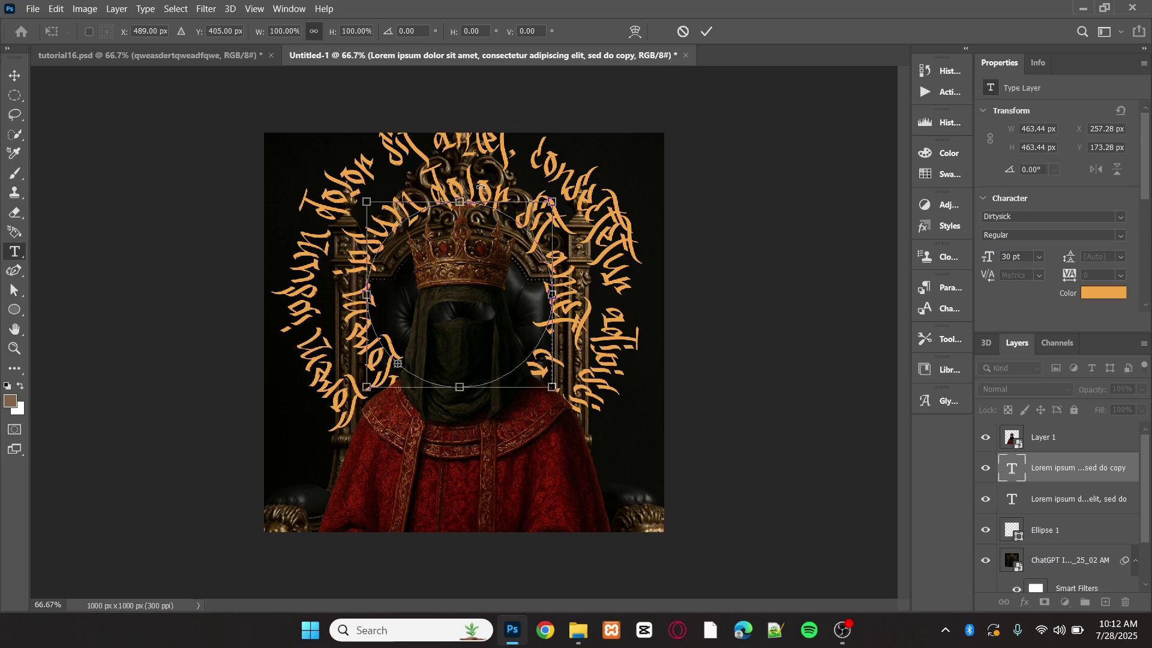
click(682, 32)
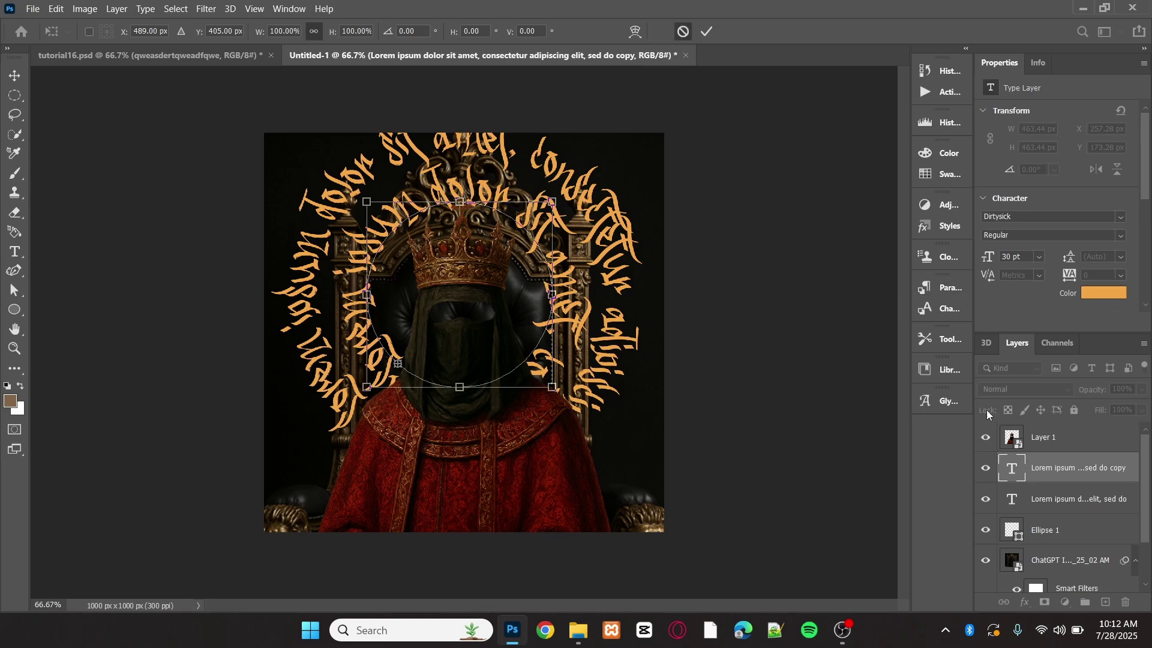
click(985, 500)
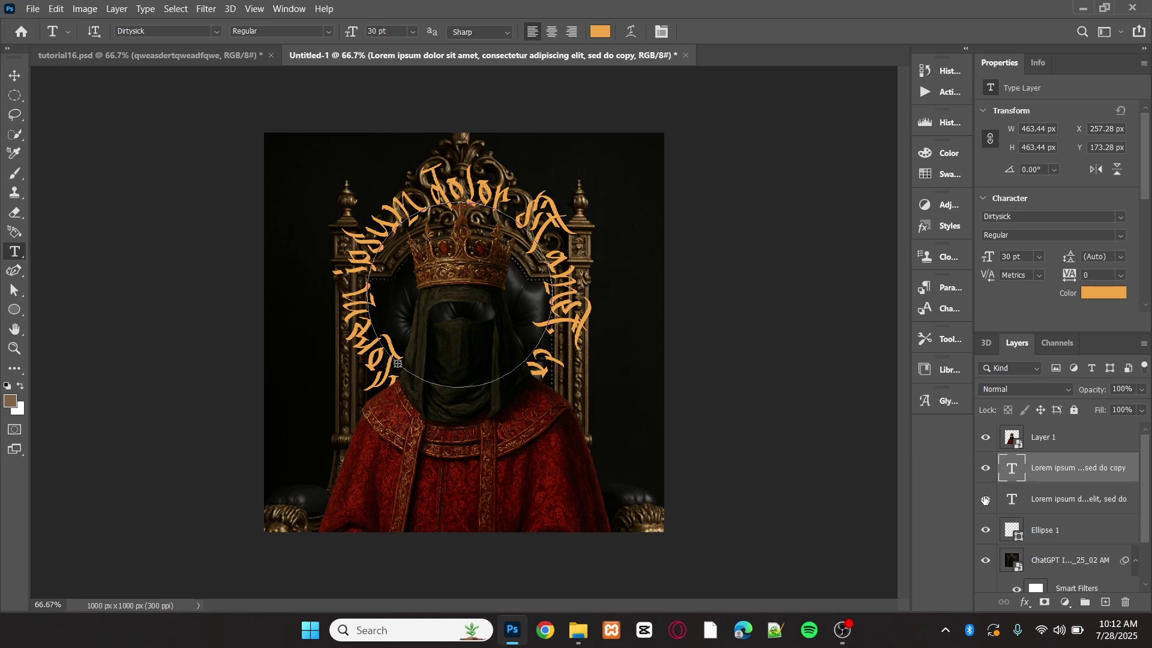
click(985, 500)
click(1074, 507)
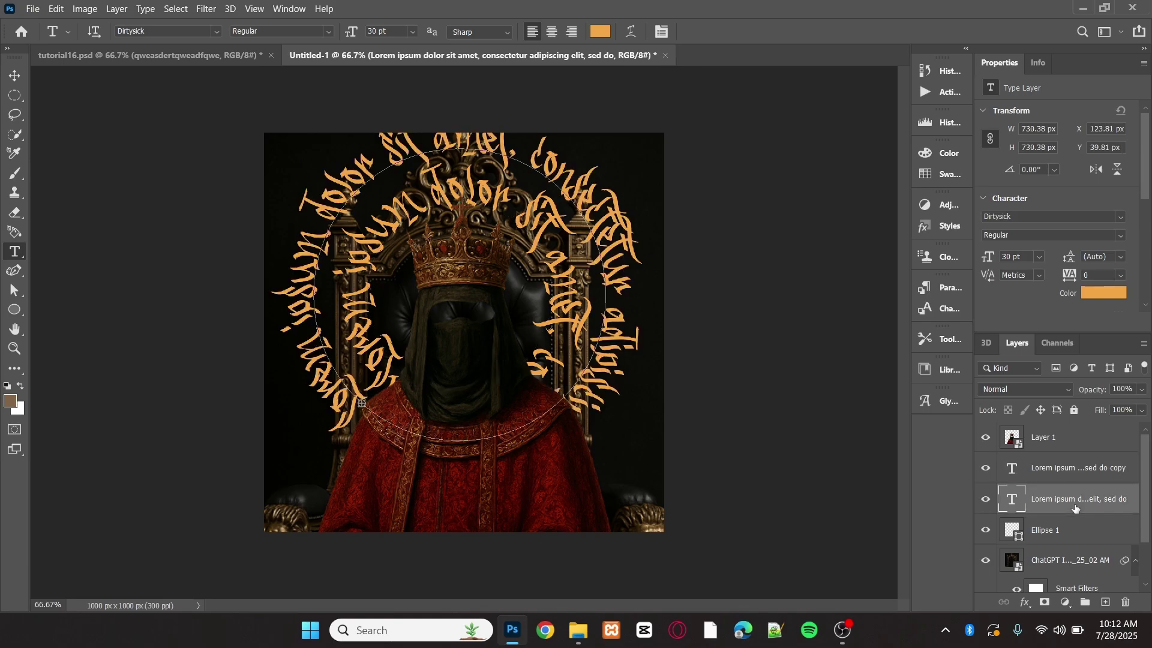
key(ctrl+t)
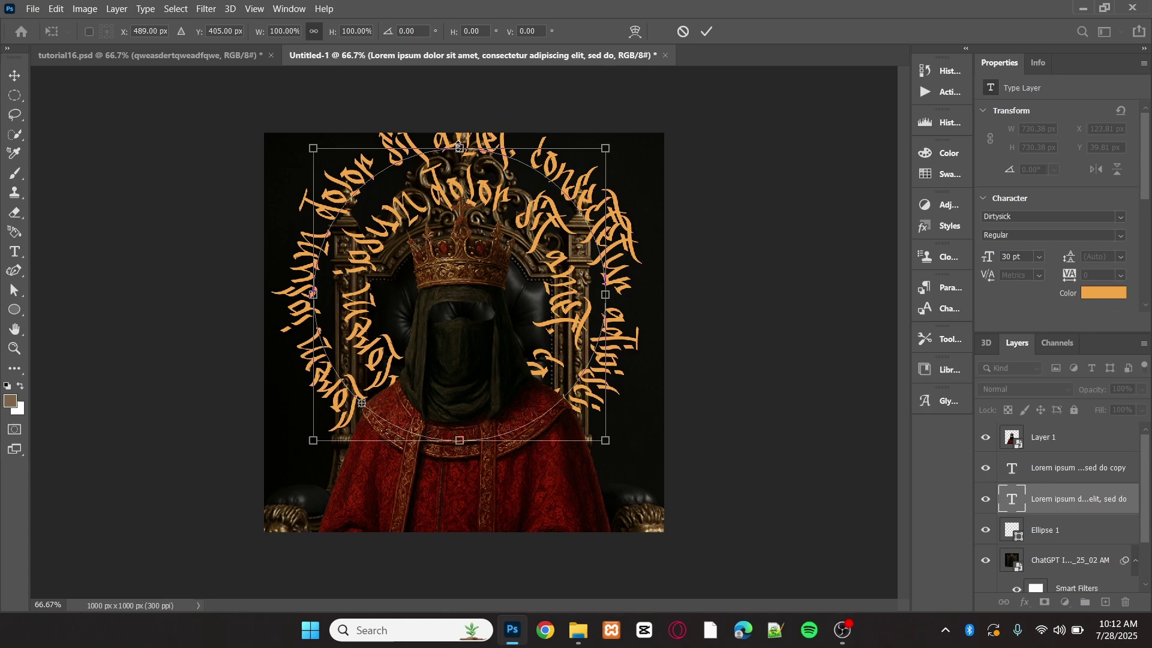
drag(459, 147, 459, 163)
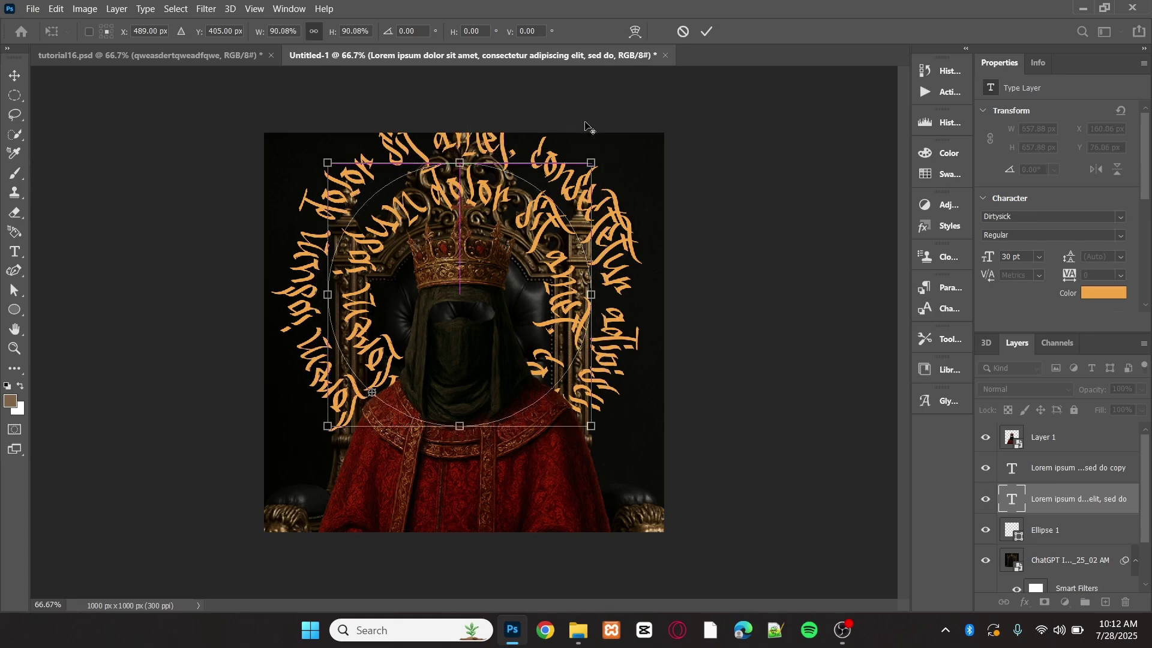
click(707, 33)
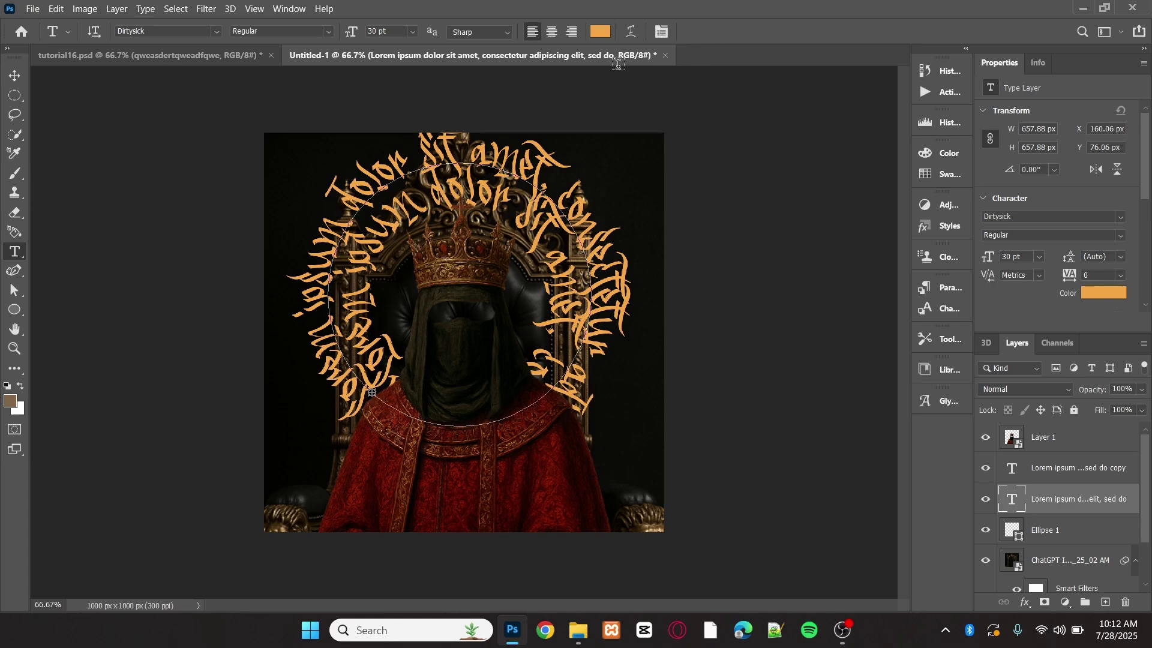
Select all of the ring's Lorem ipsum text and set it to 36 pt.
click(468, 145)
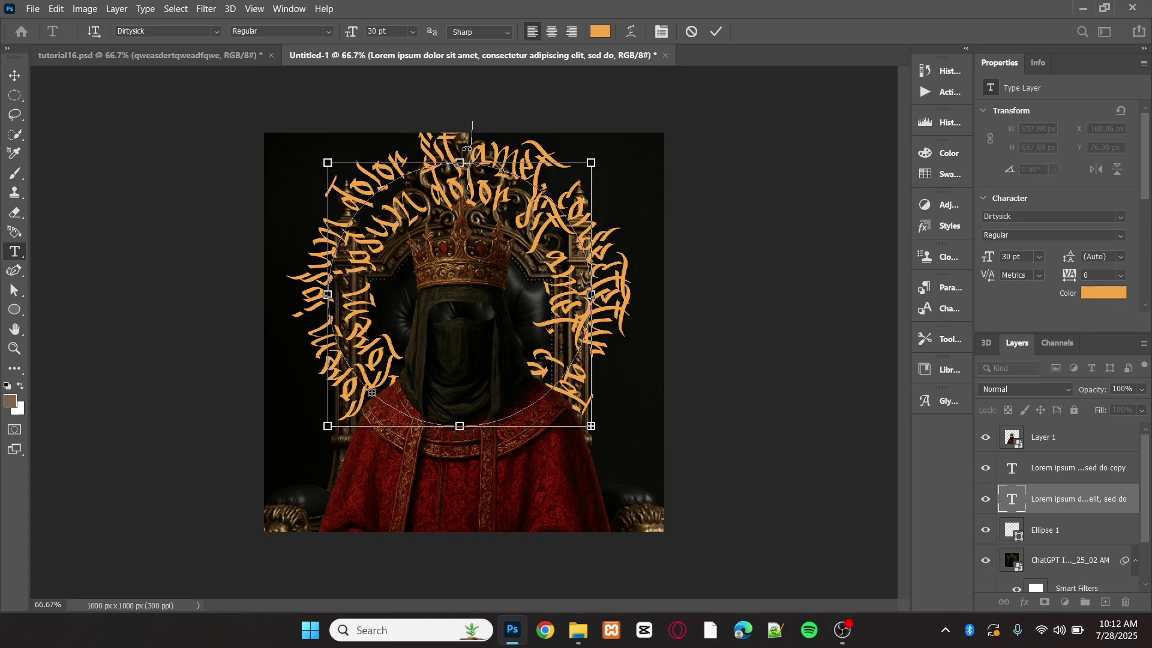
key(ctrl+a)
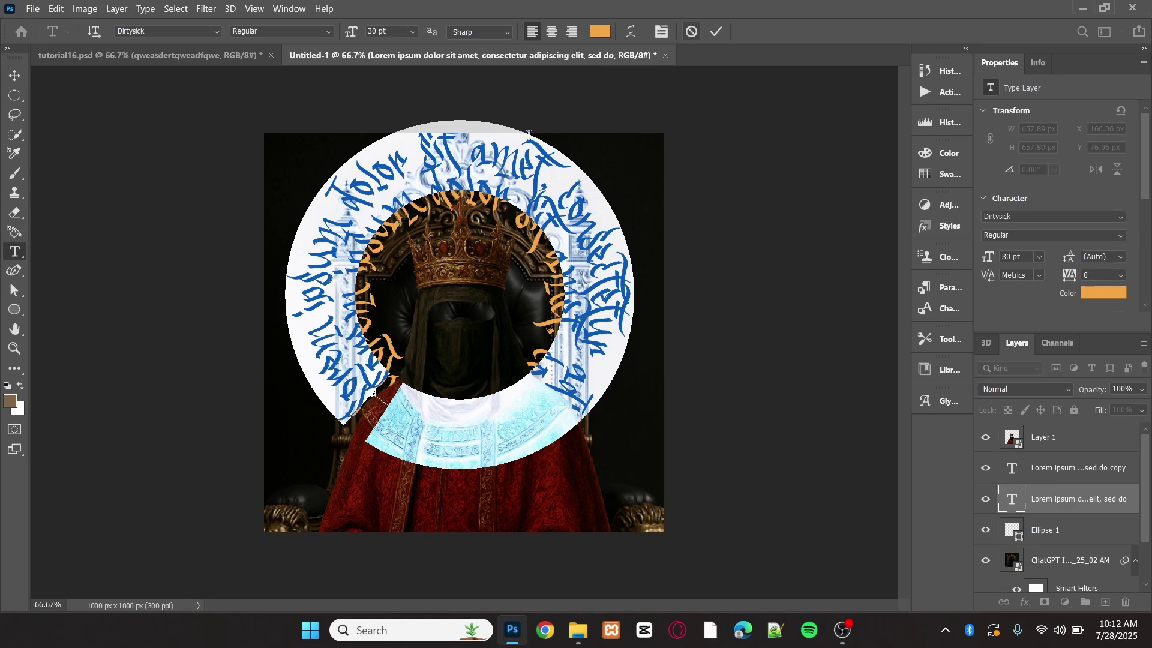
click(412, 33)
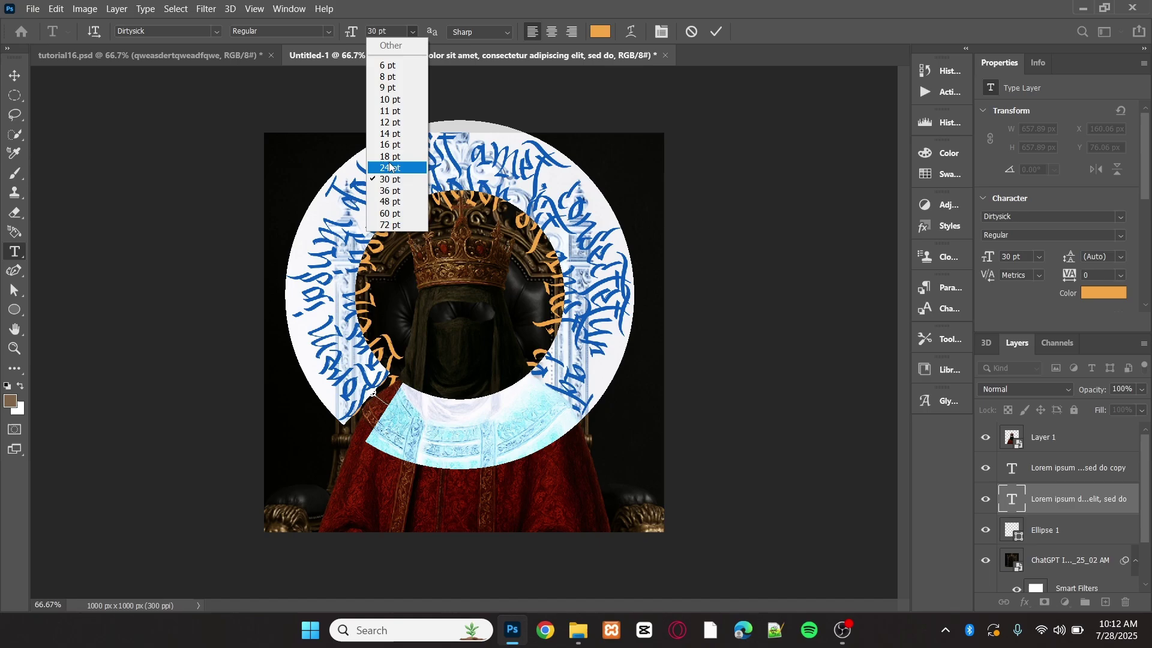
click(391, 191)
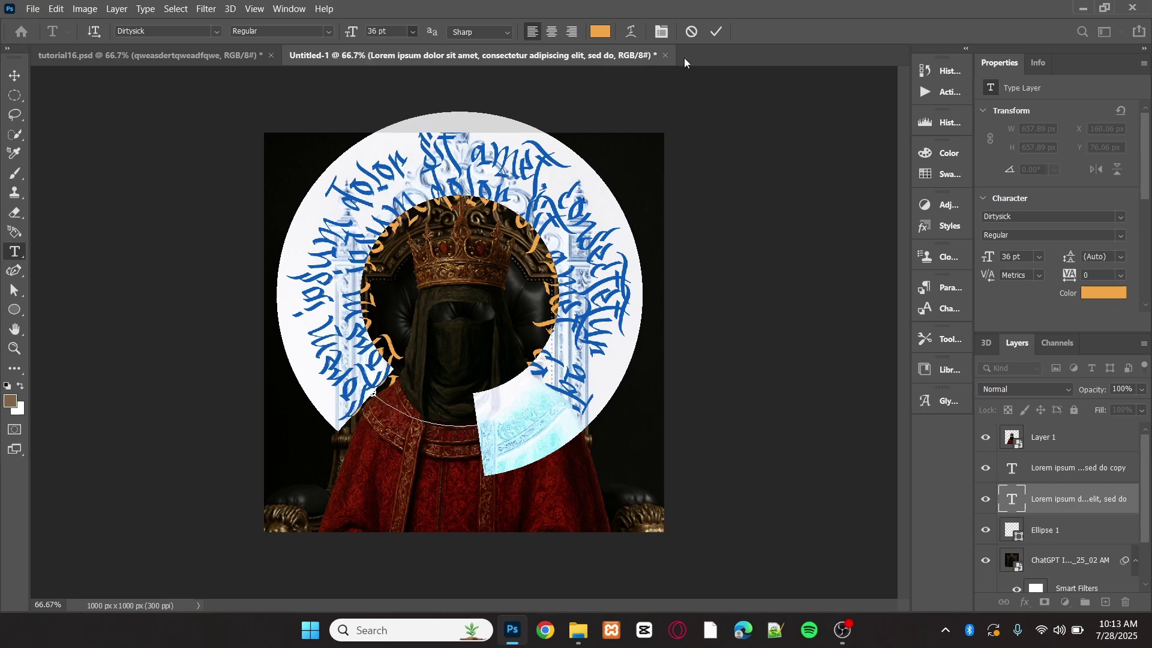
click(717, 33)
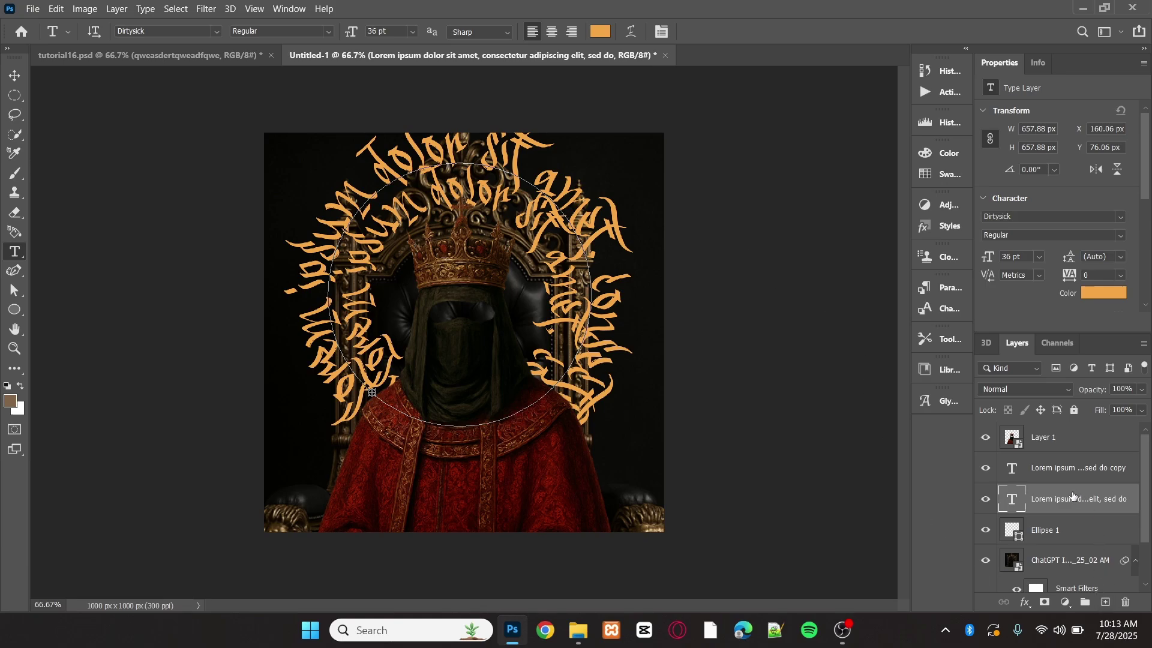
Duplicate the 36 pt ring text layer and scale the copy up to about 136%.
key(ctrl+j)
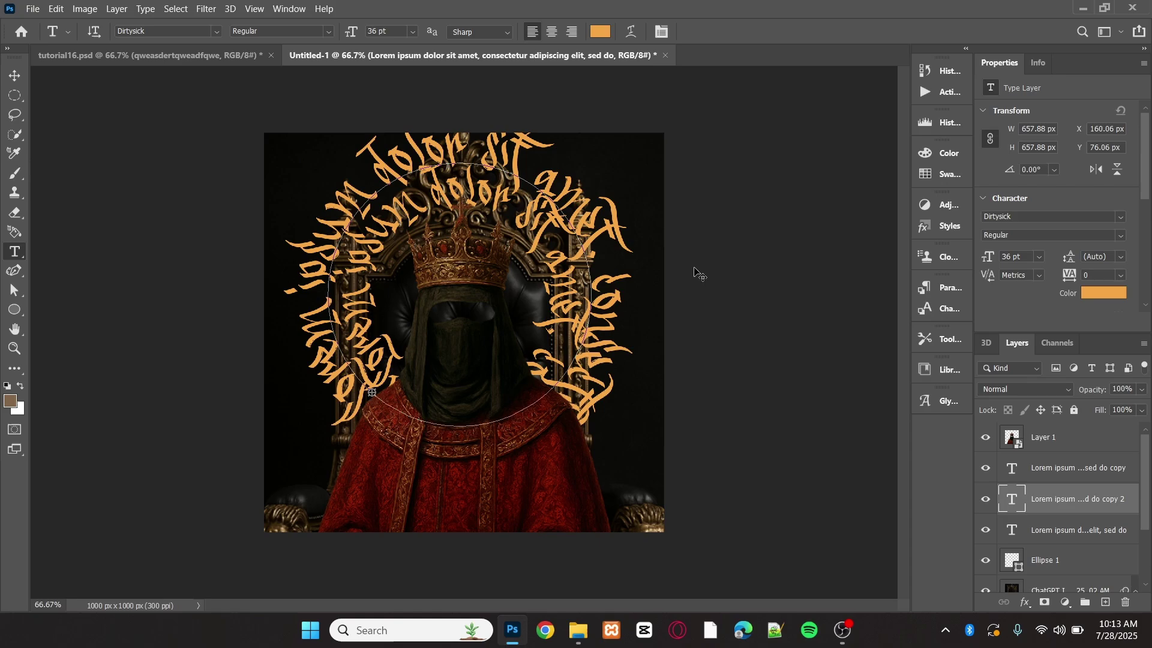
key(ctrl+t)
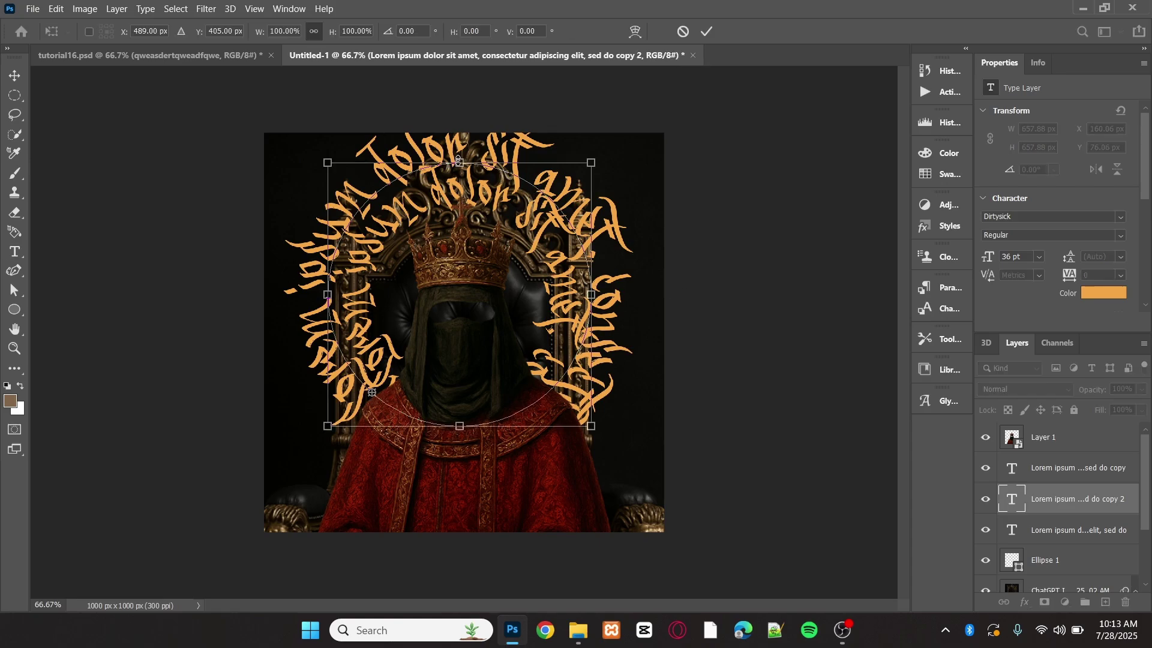
drag(459, 160, 460, 116)
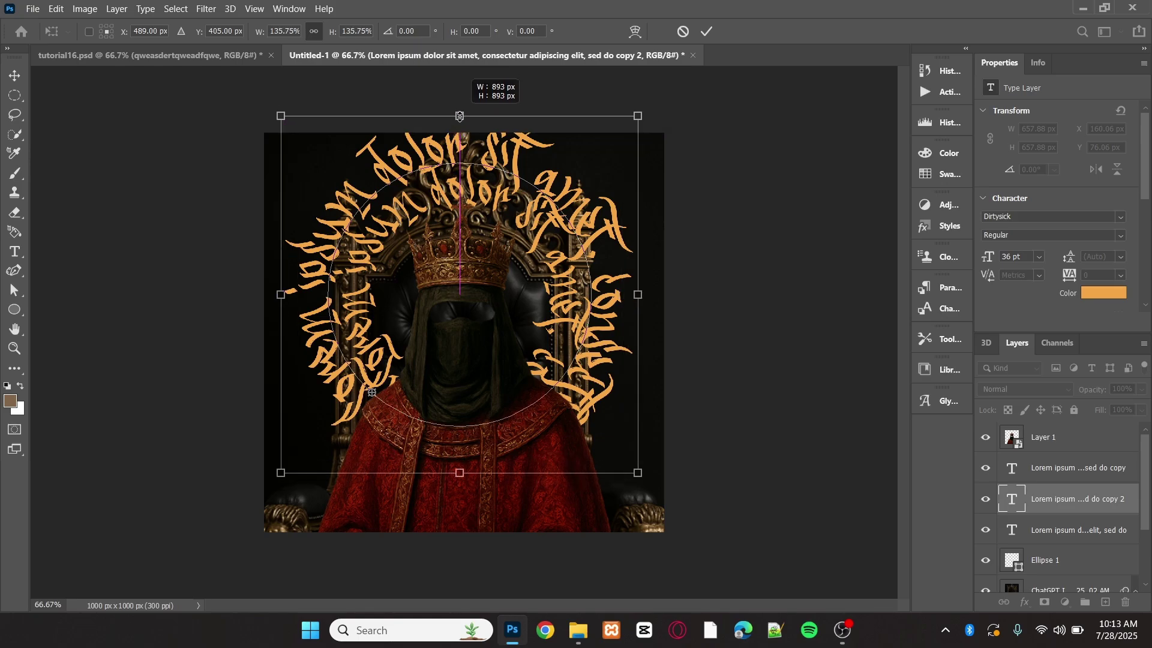
click(707, 31)
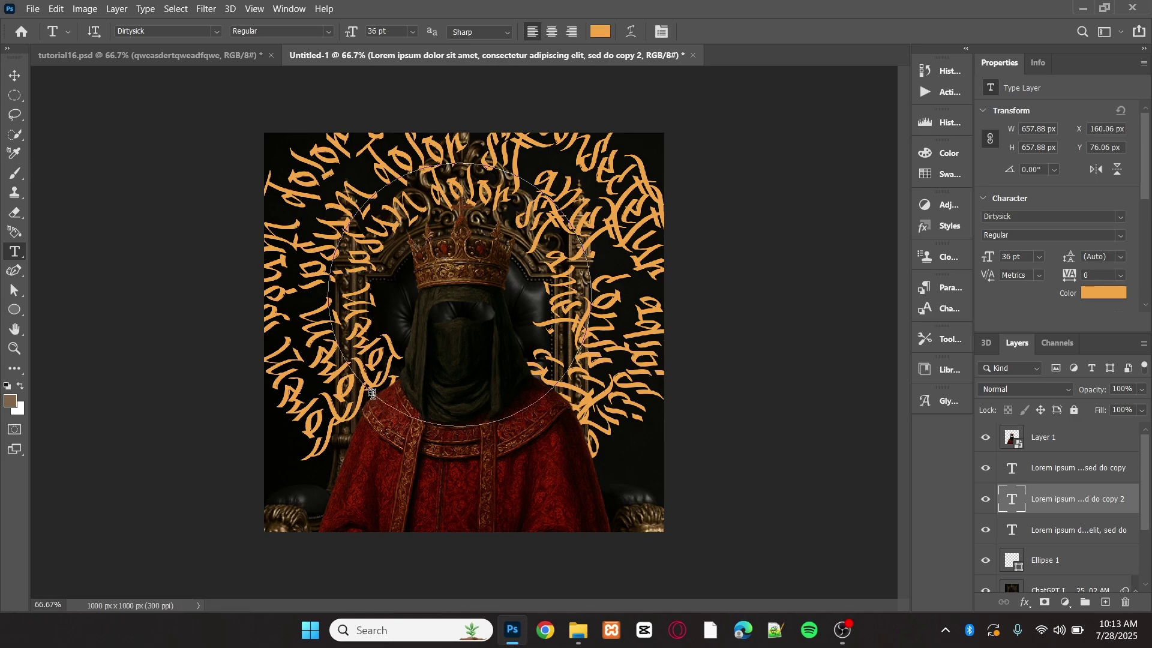
Discard a stray edit to the smaller ring's text, hide that layer, and select copy 2.
click(373, 393)
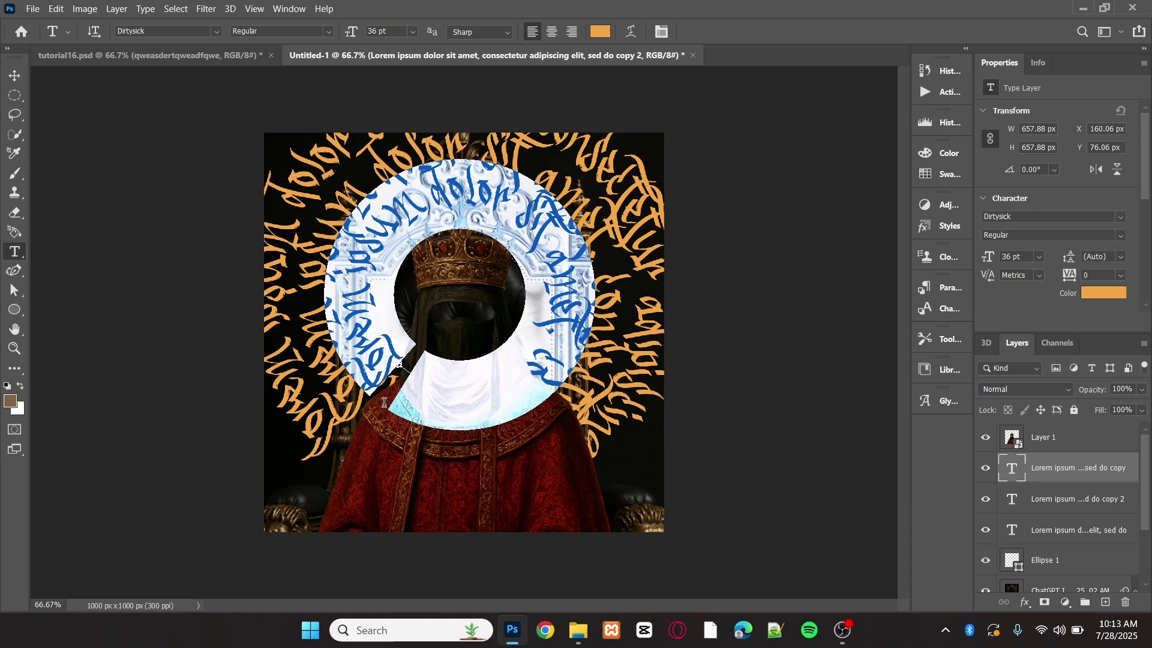
drag(385, 402, 406, 418)
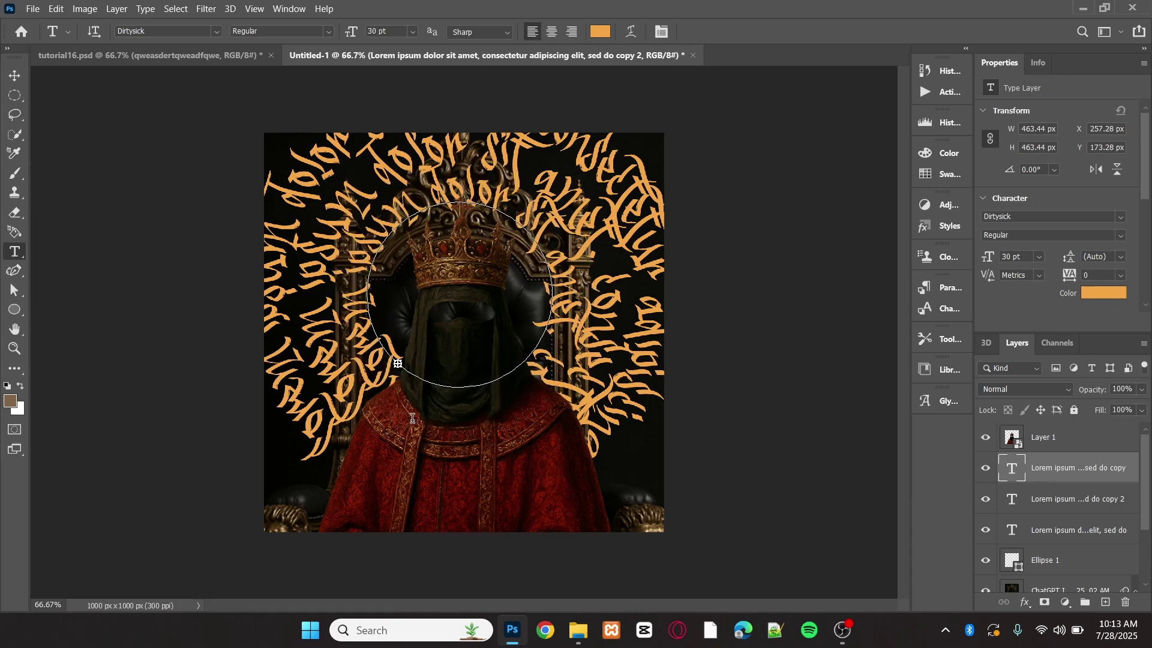
click(692, 31)
key(Escape)
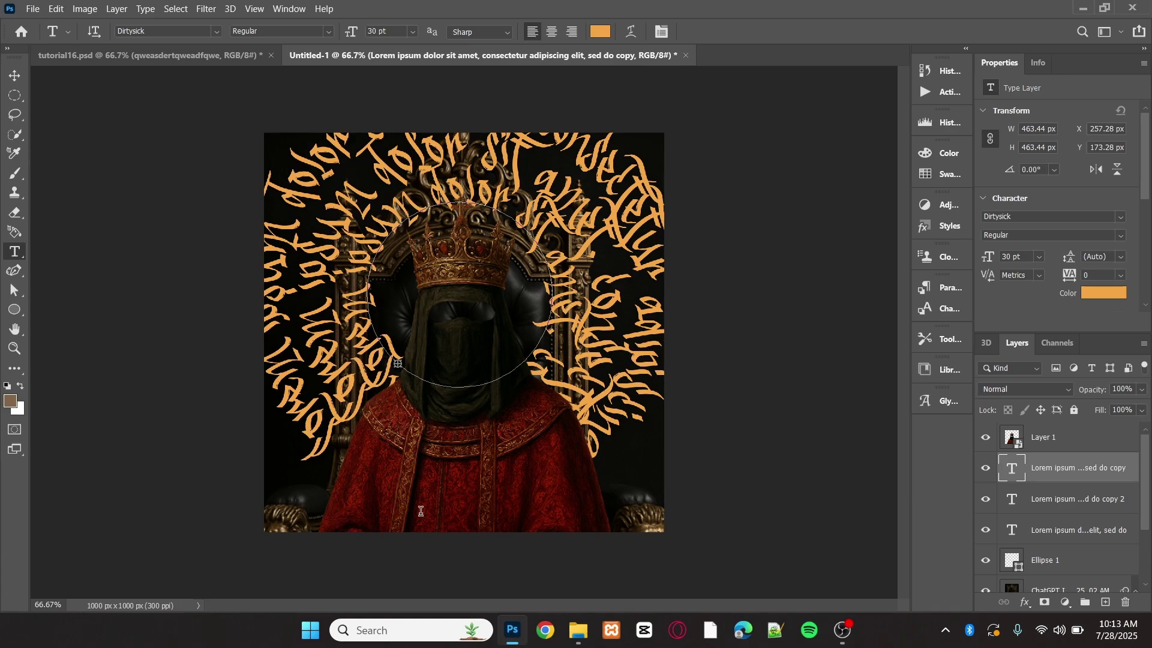
click(999, 509)
click(986, 469)
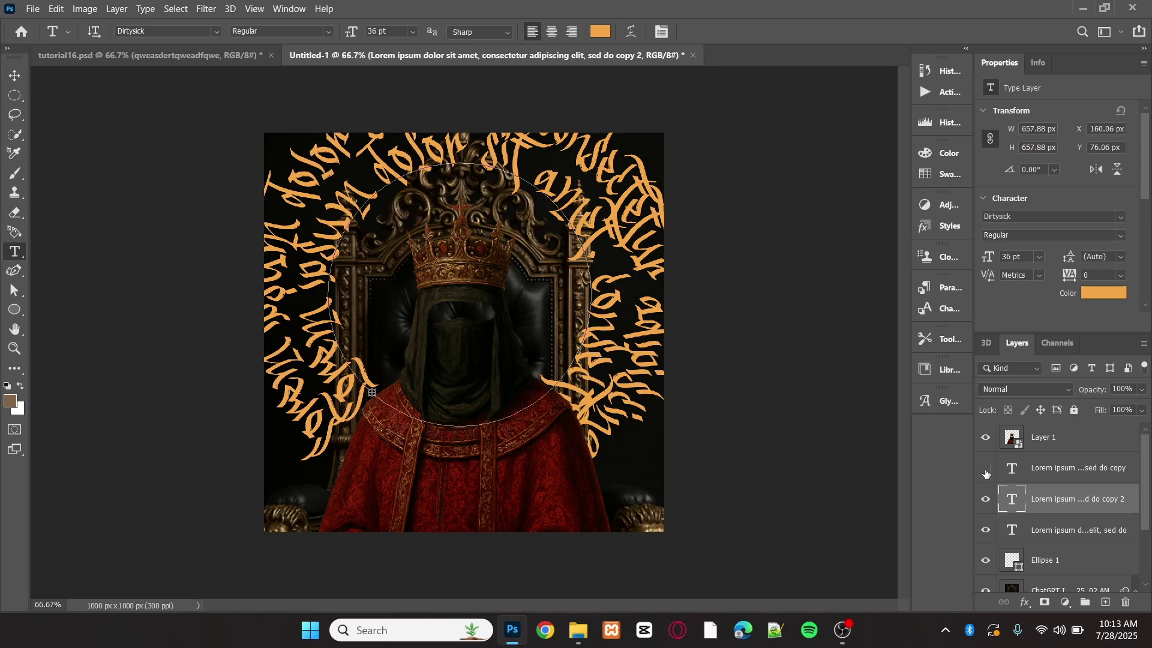
Rename the smaller ring's layer to 'text layer 1'.
click(1067, 476)
double_click(1050, 477)
text(text laye)
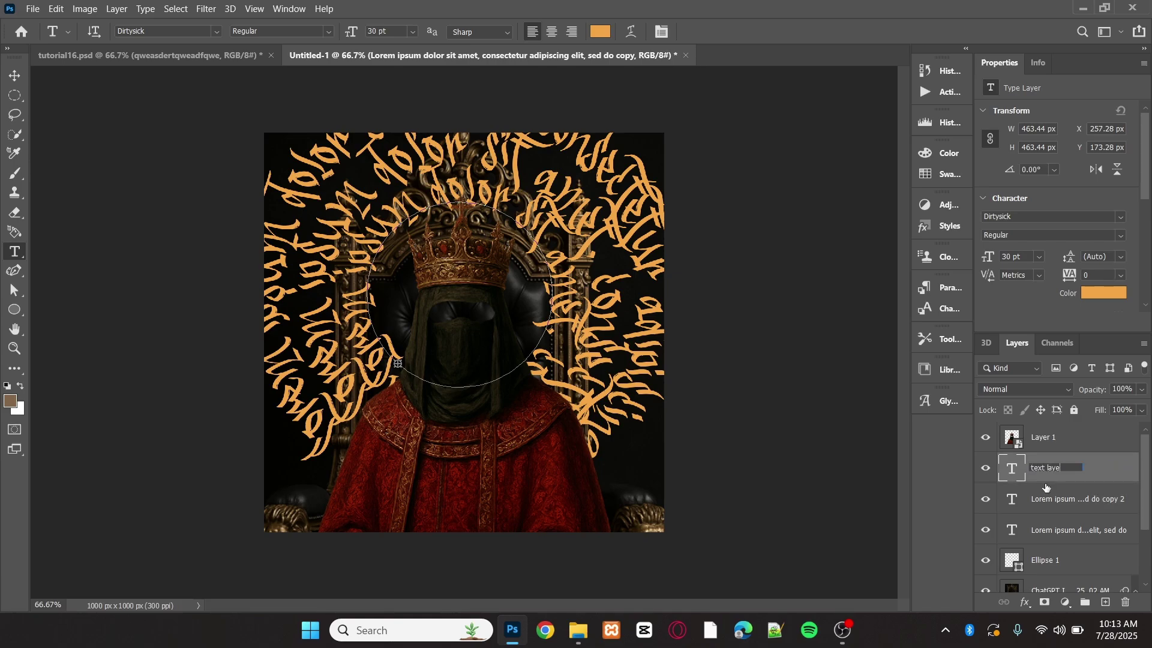
text(r 1)
key(Return)
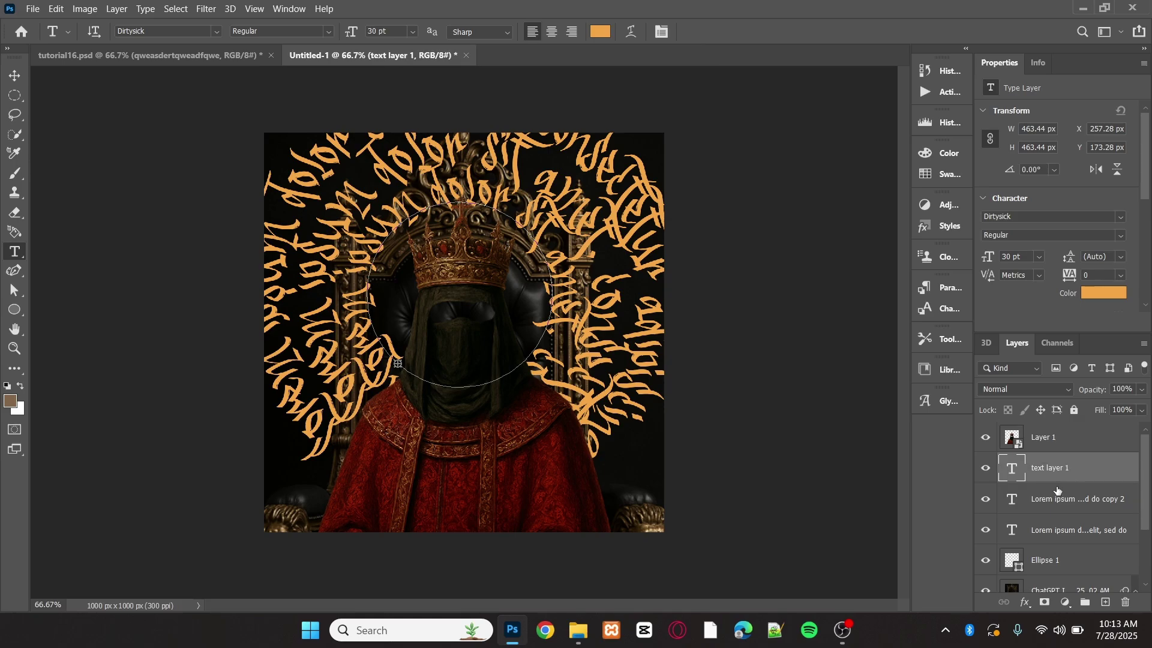
Rename the enlarged ring layer 'text layer 2' and the original ring layer 'text layer 3'.
click(1103, 499)
double_click(1103, 500)
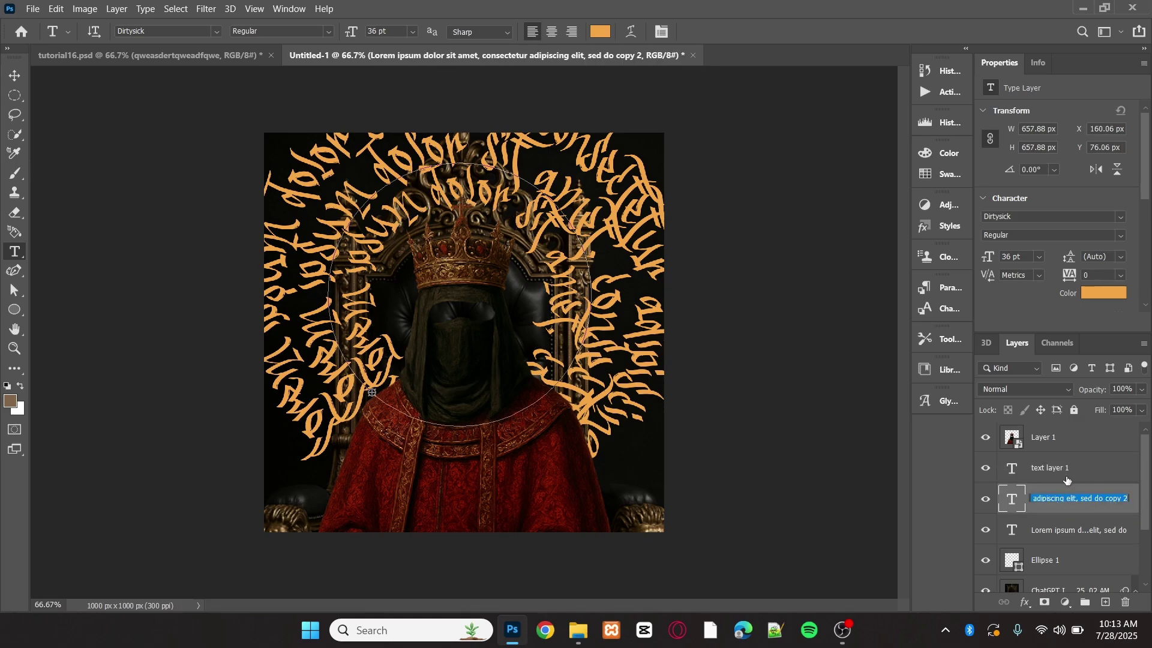
text(text layer)
key(Return)
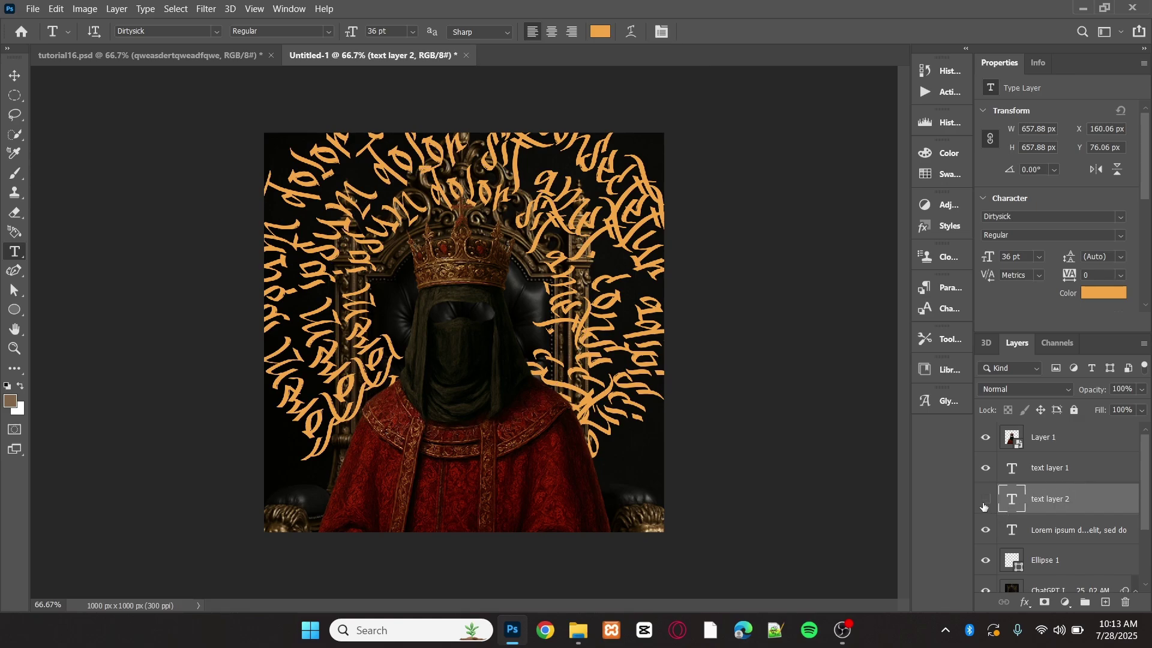
click(984, 504)
click(984, 504)
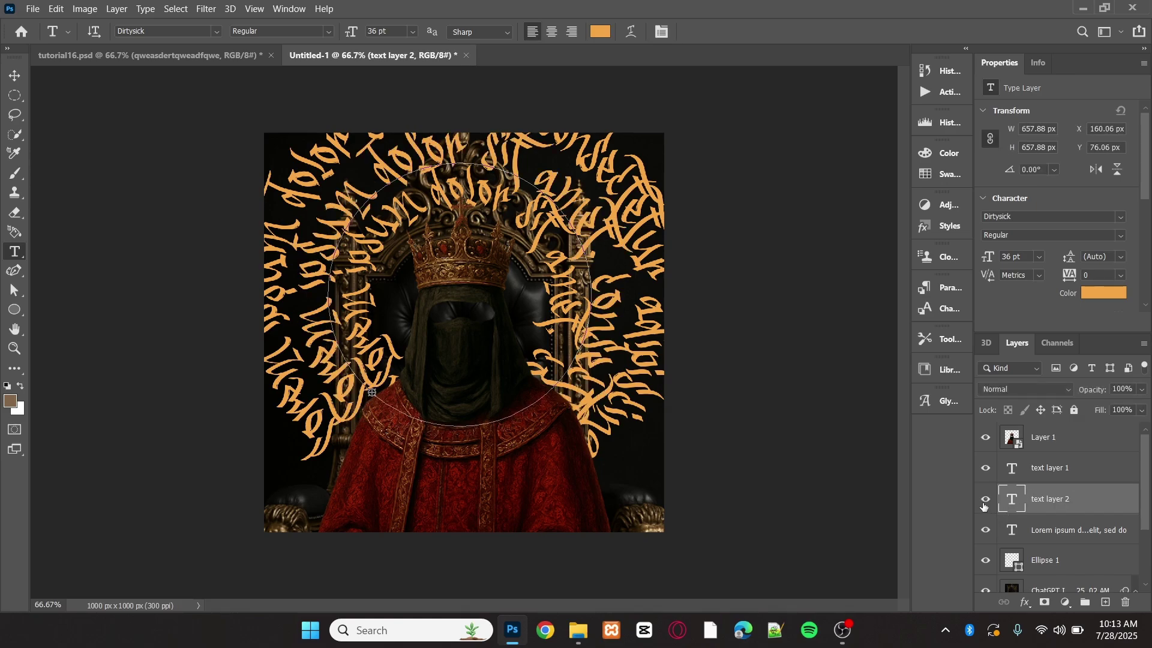
double_click(1040, 531)
text(text layer 3)
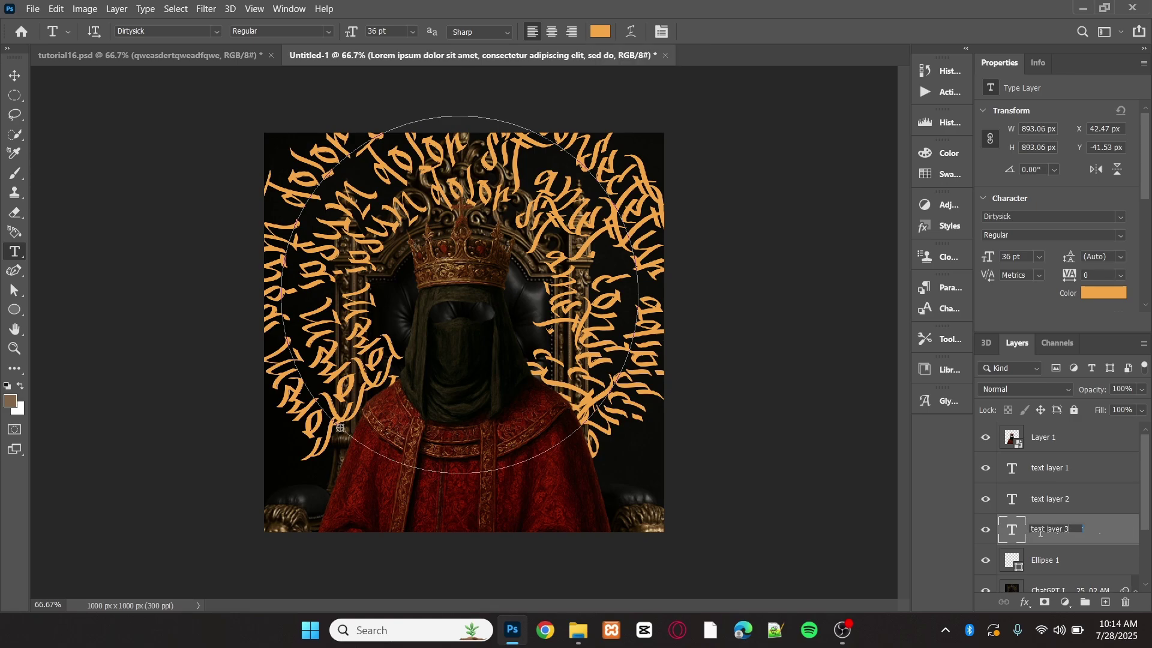
key(Return)
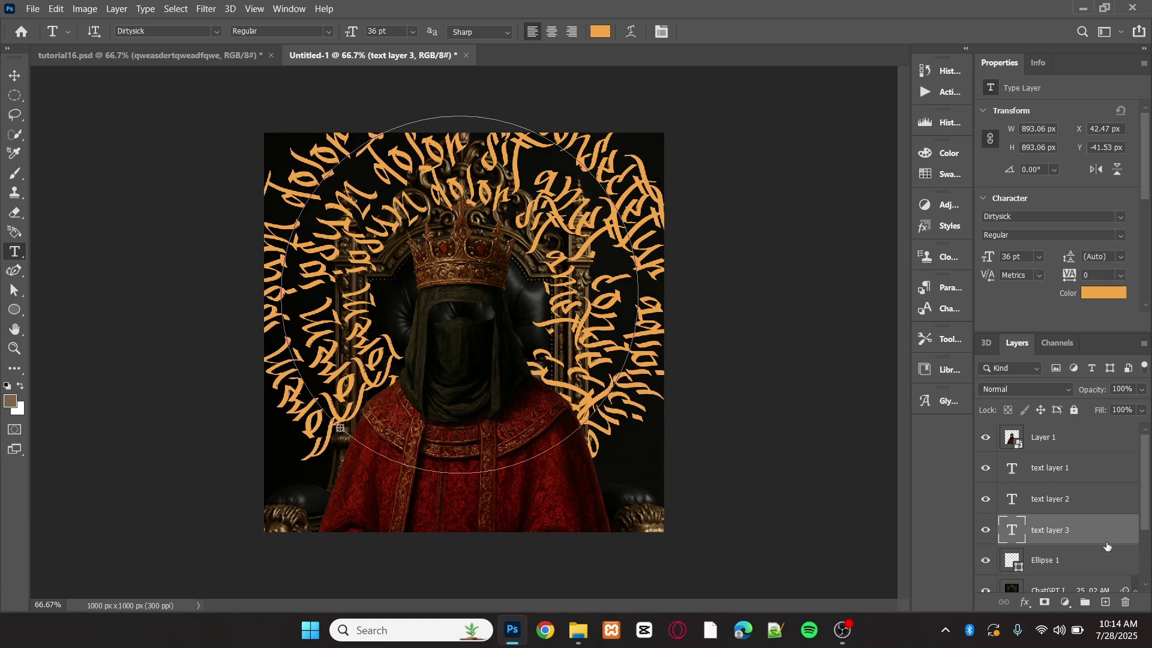
Give text layer 3 a Drop Shadow (Multiply, 83% opacity, 59 px size).
double_click(1074, 495)
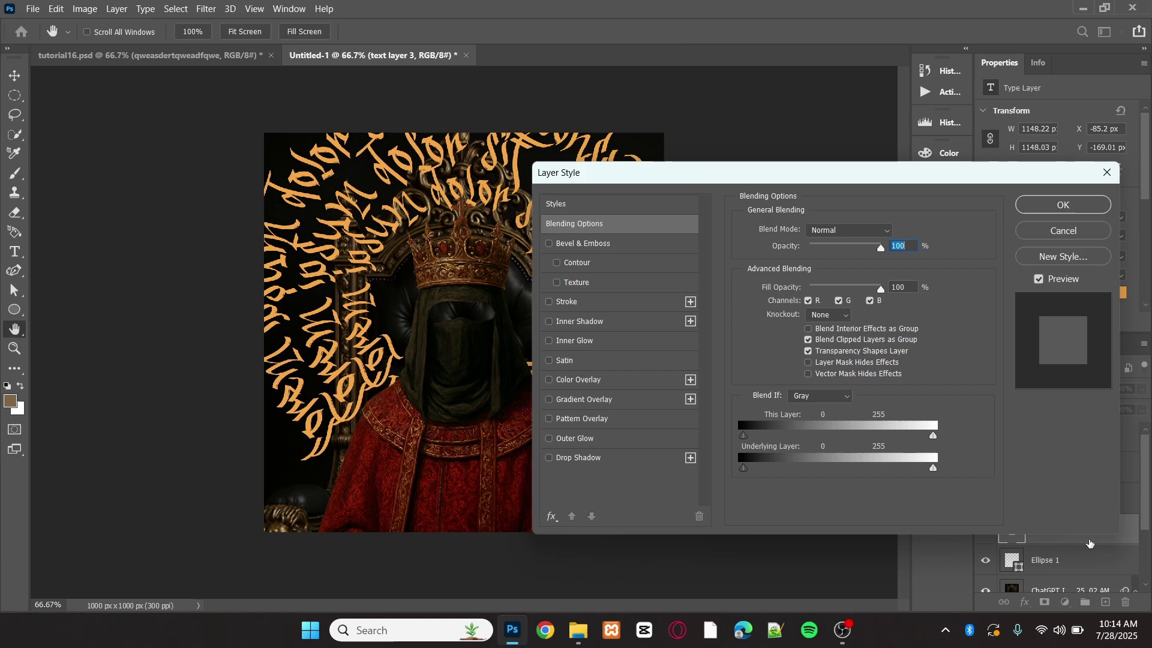
click(549, 460)
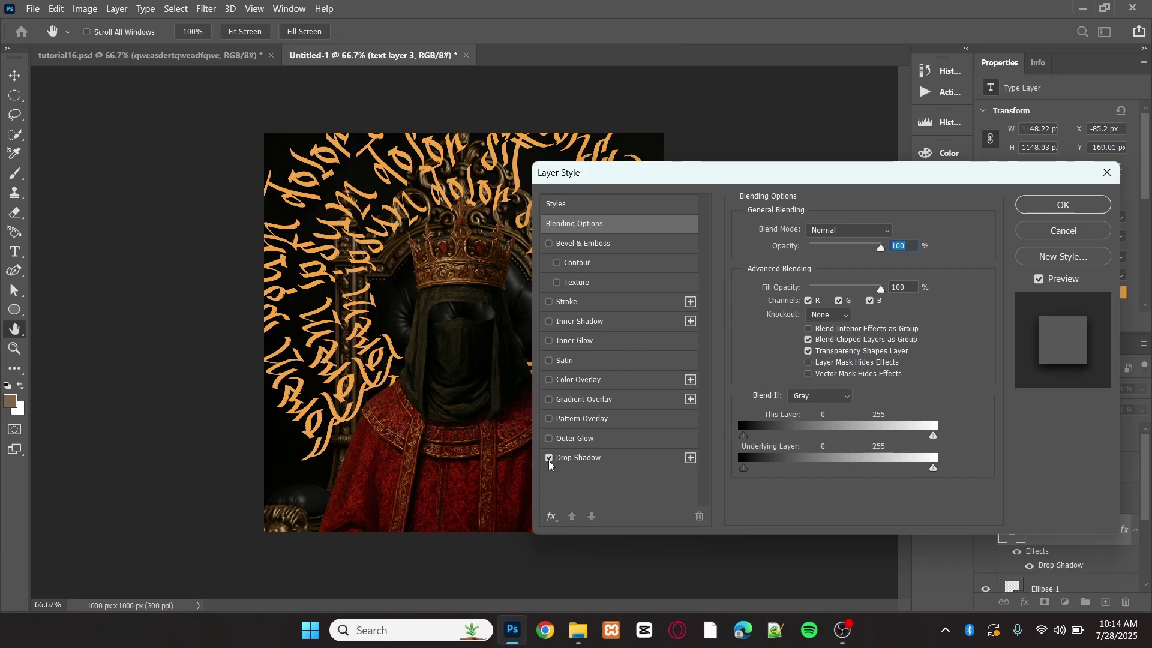
click(596, 465)
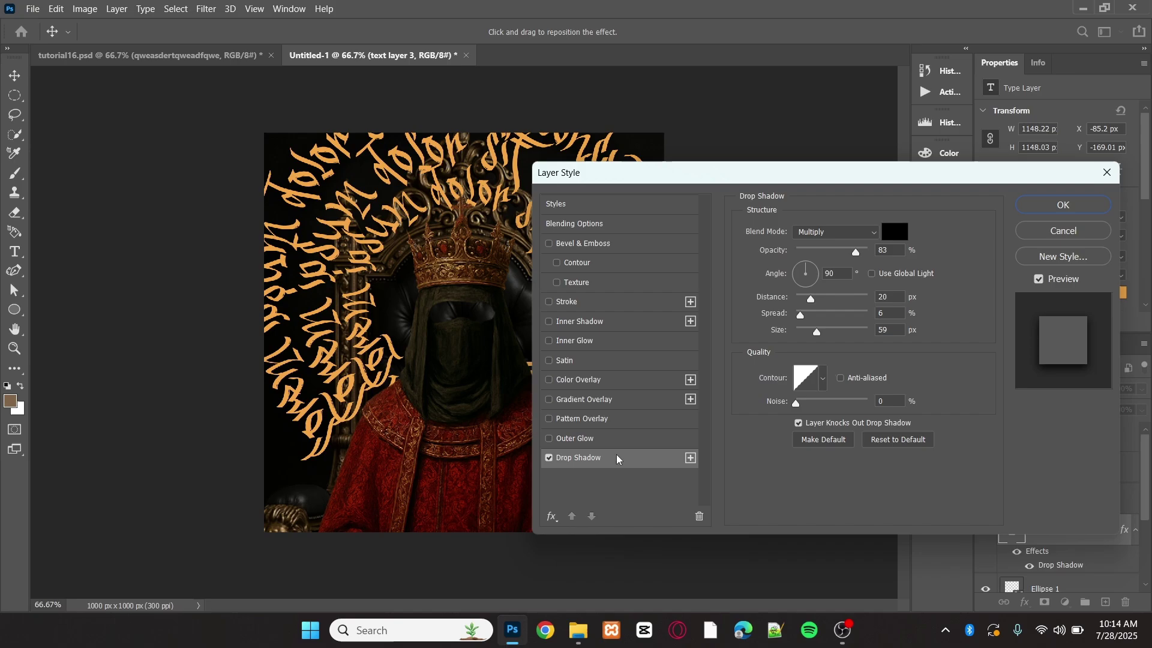
click(1062, 206)
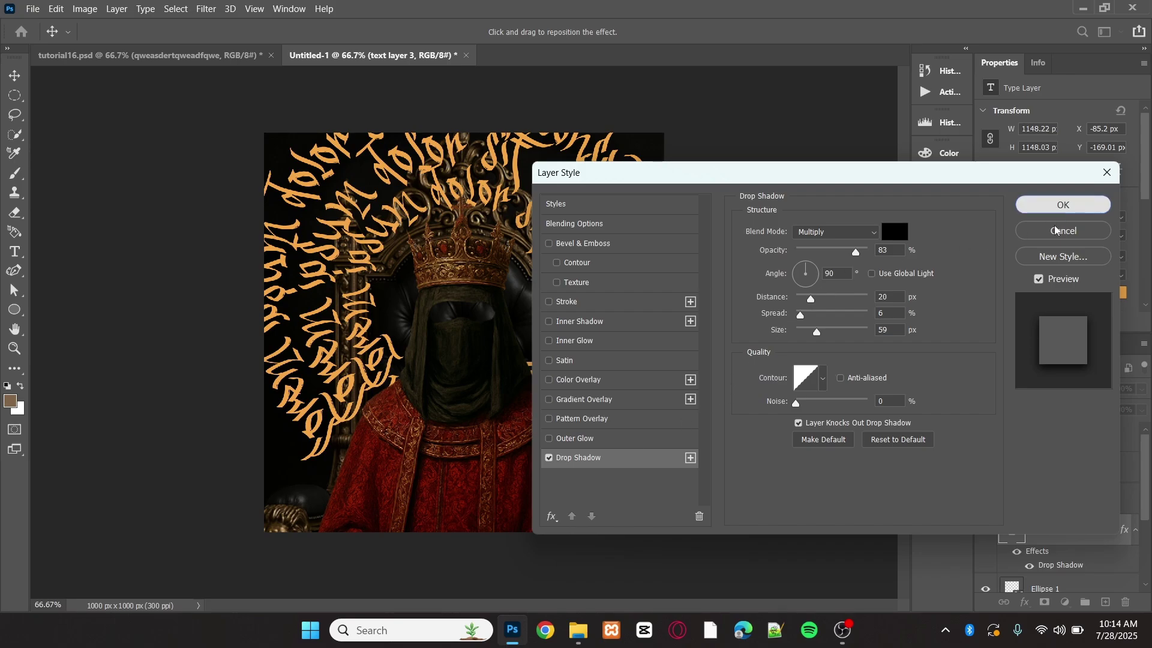
Apply the same drop shadow to text layer 2.
click(1056, 504)
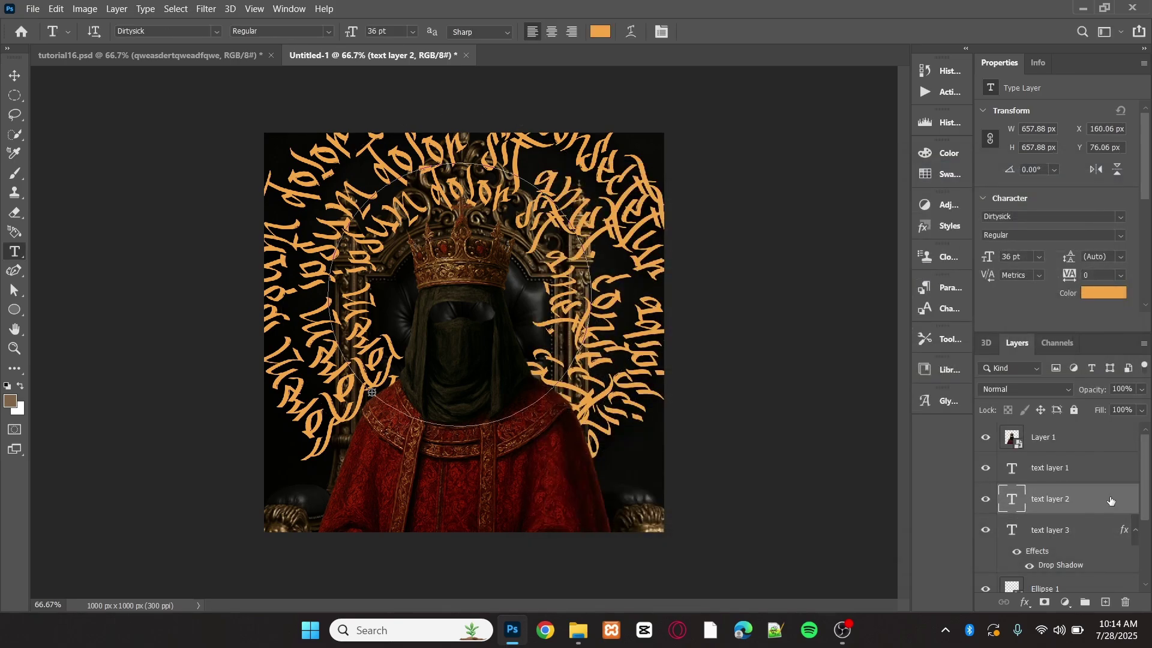
double_click(1108, 502)
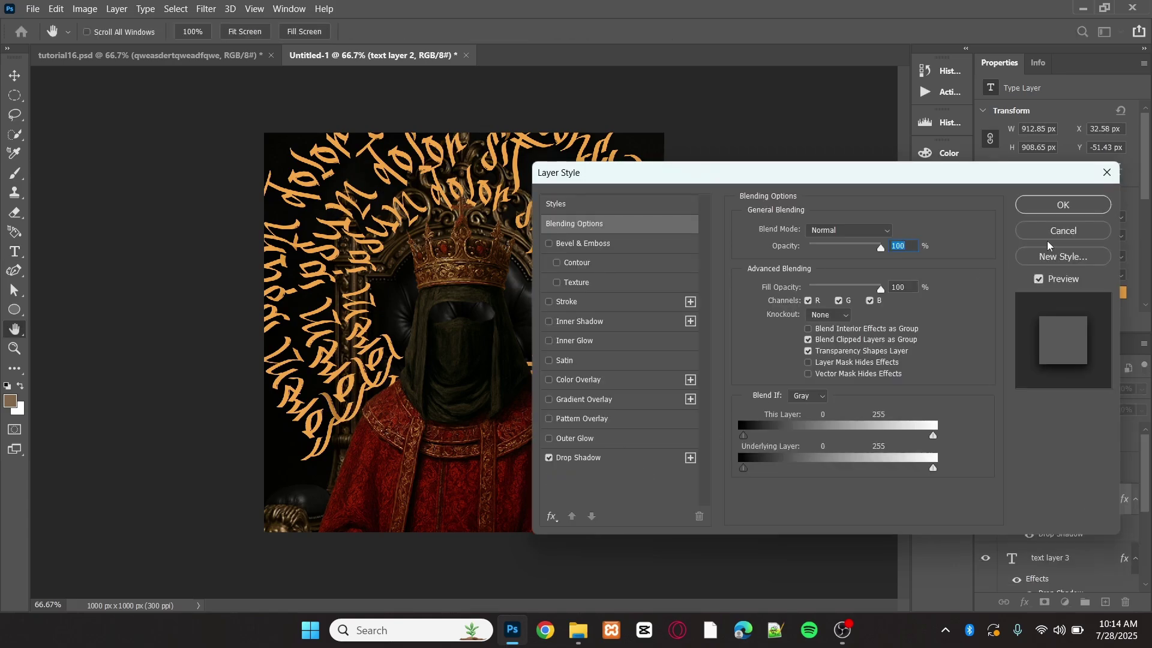
click(1073, 206)
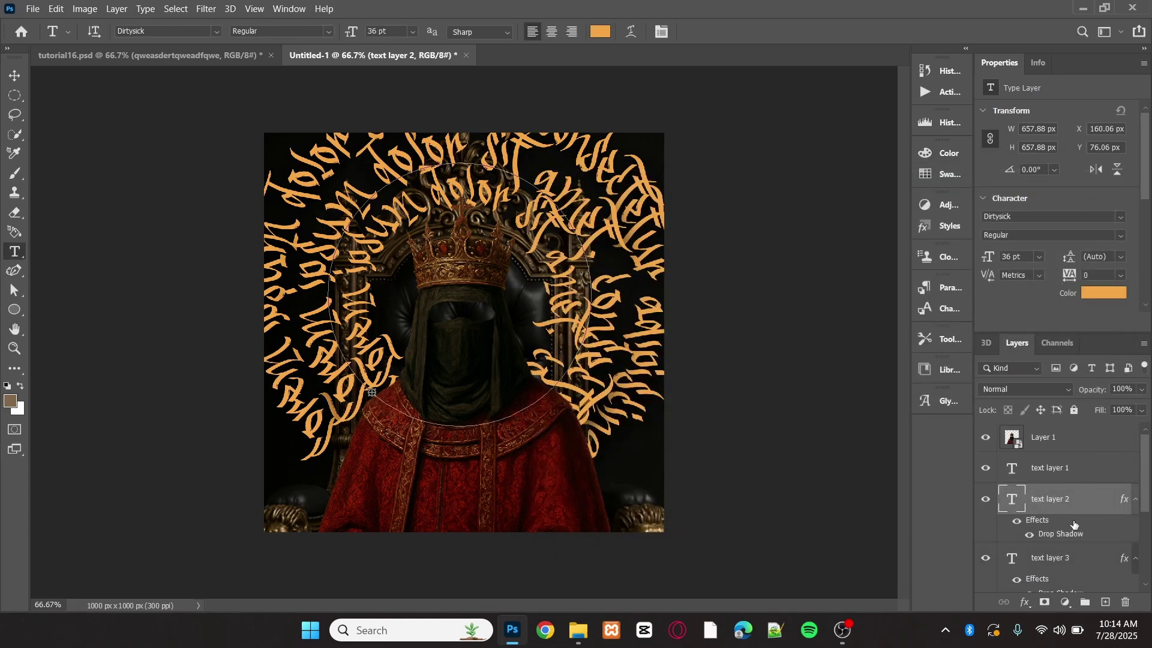
Drag text layer 3 above text layer 2 in the Layers panel.
scroll(1074, 528, down, 1)
drag(1050, 528, 1059, 468)
click(1076, 540)
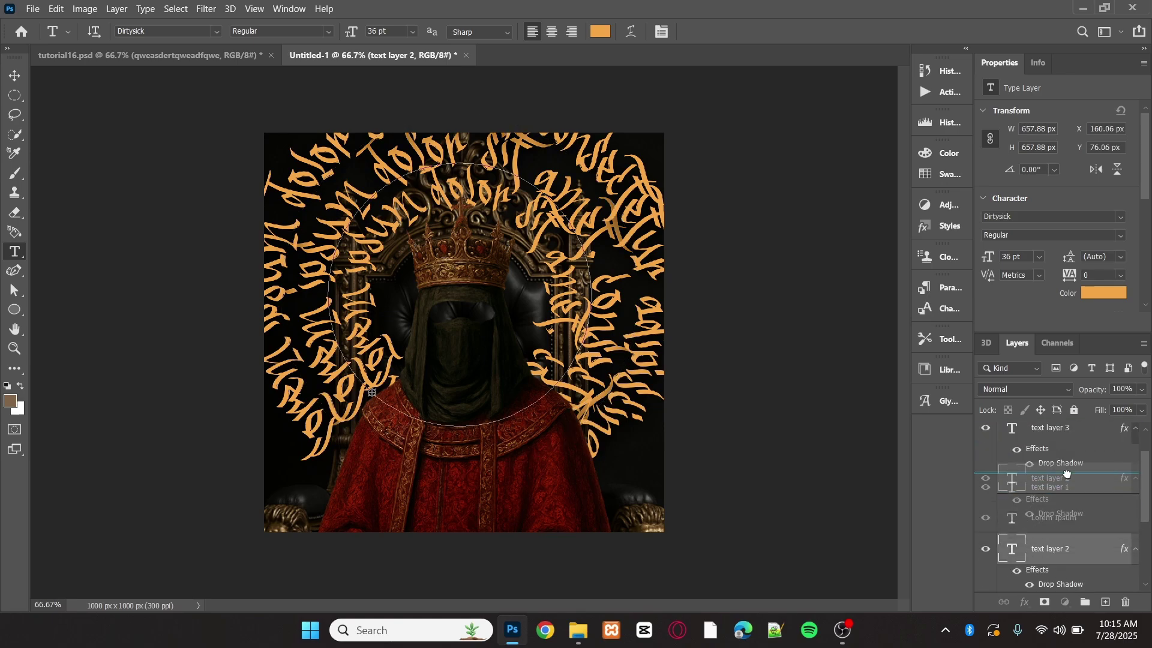
scroll(1068, 480, down, 1)
click(1062, 549)
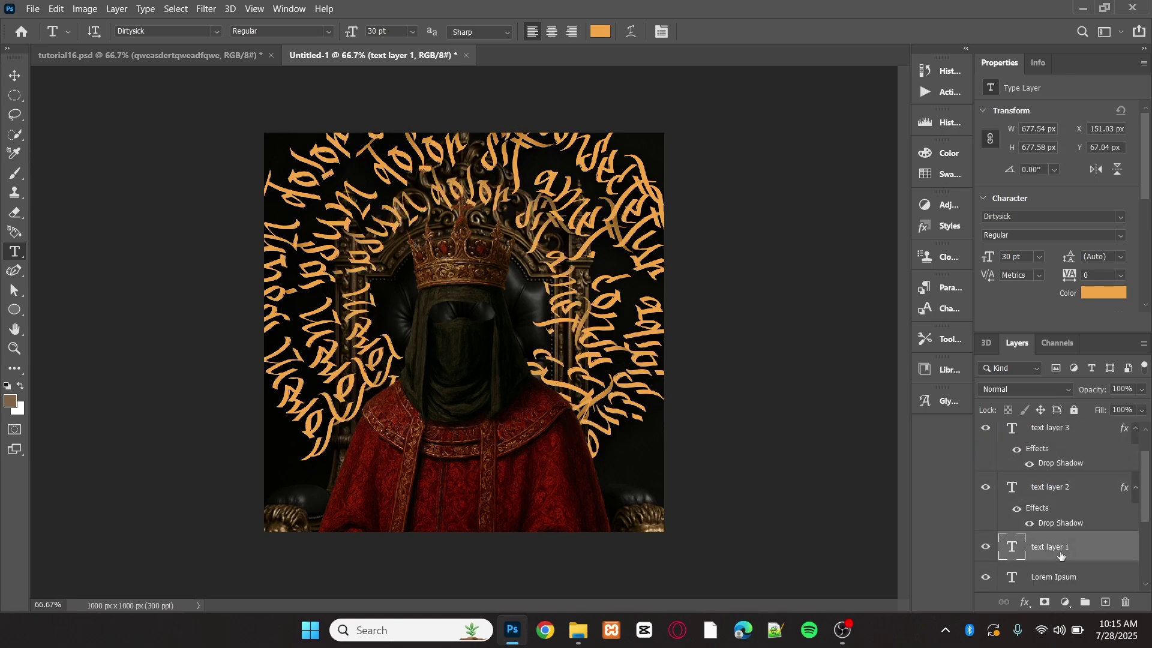
click(1020, 577)
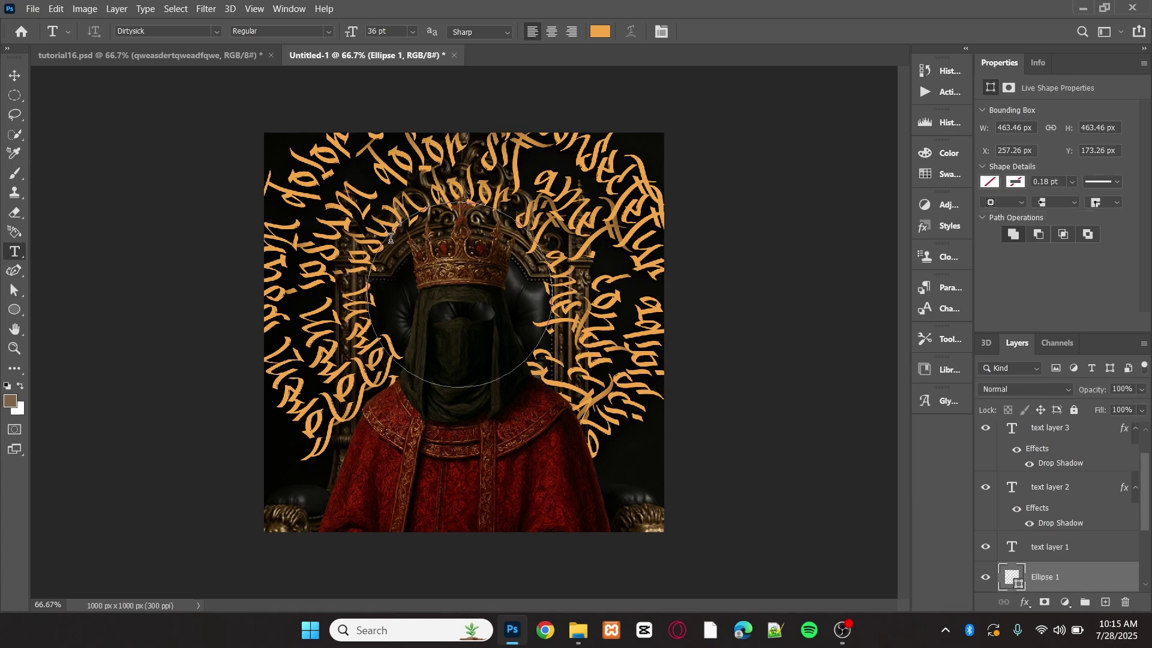
click(1064, 433)
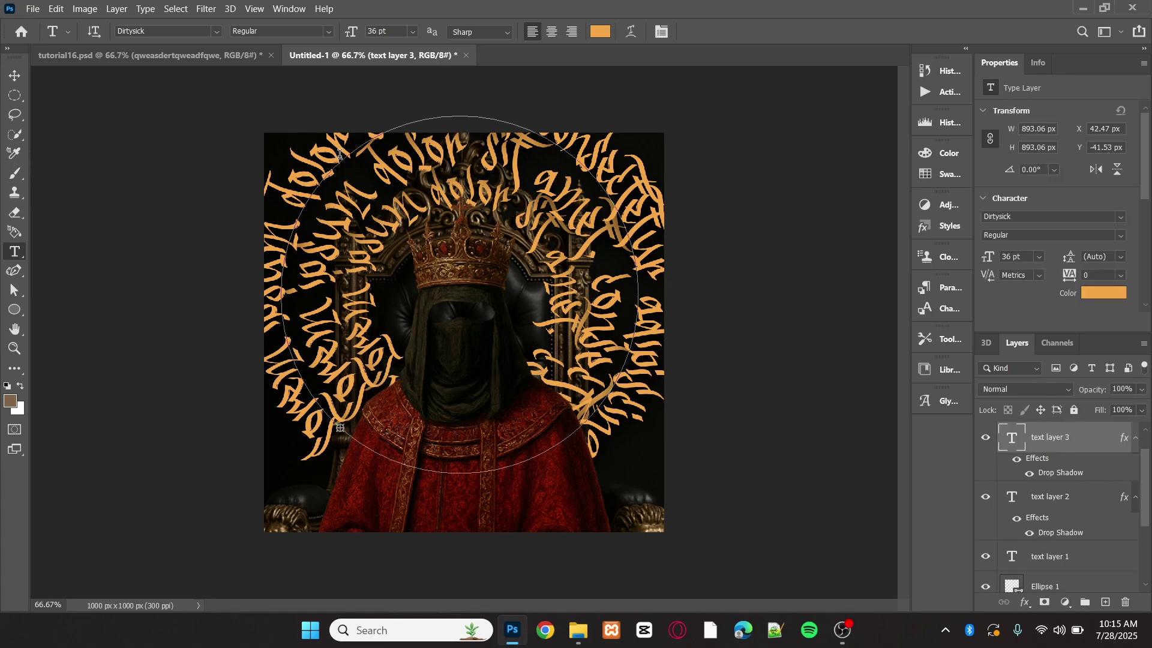
Set all of text layer 3's text to 40 pt and commit it.
click(339, 153)
key(ctrl+a)
click(413, 32)
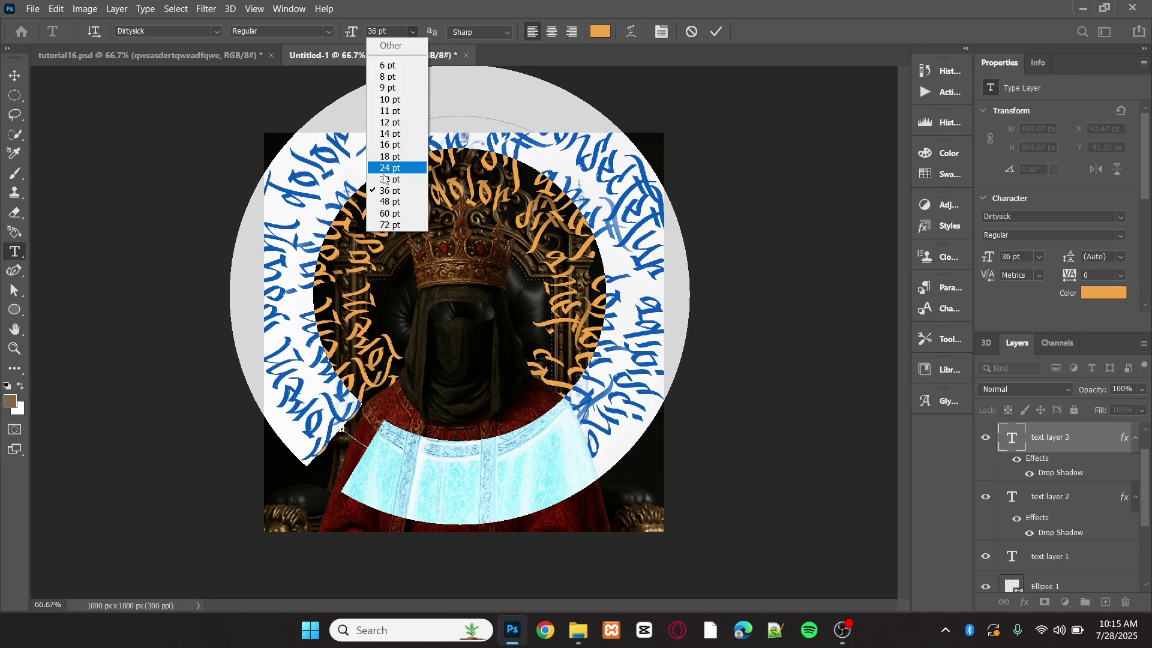
click(376, 30)
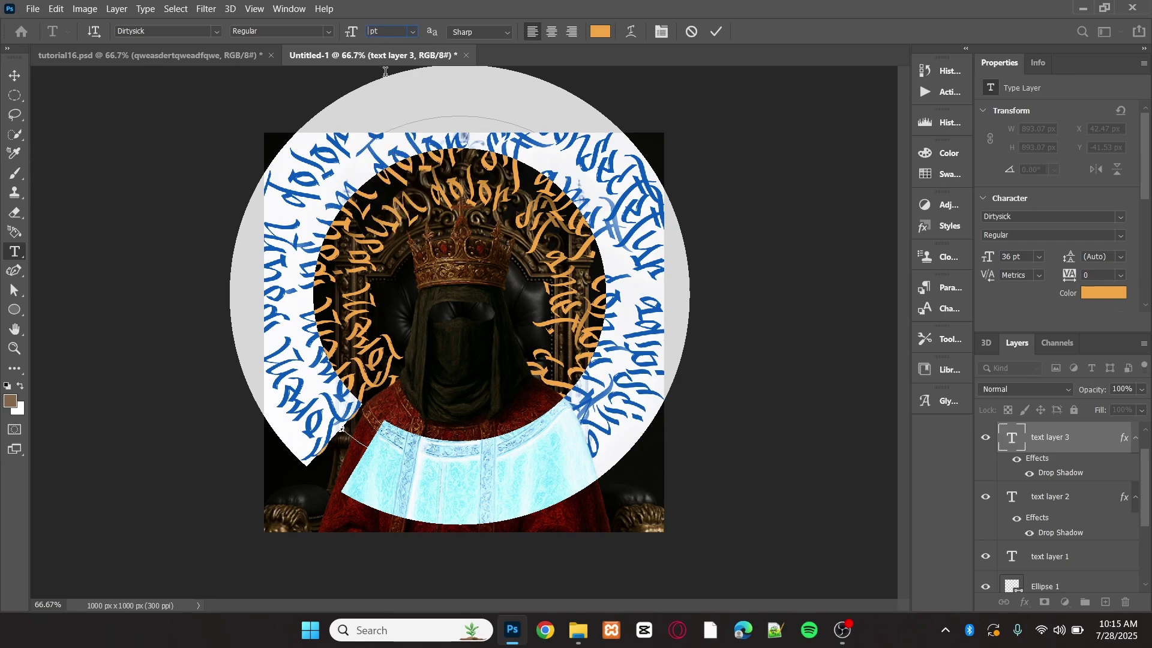
text(40)
key(Return)
click(717, 31)
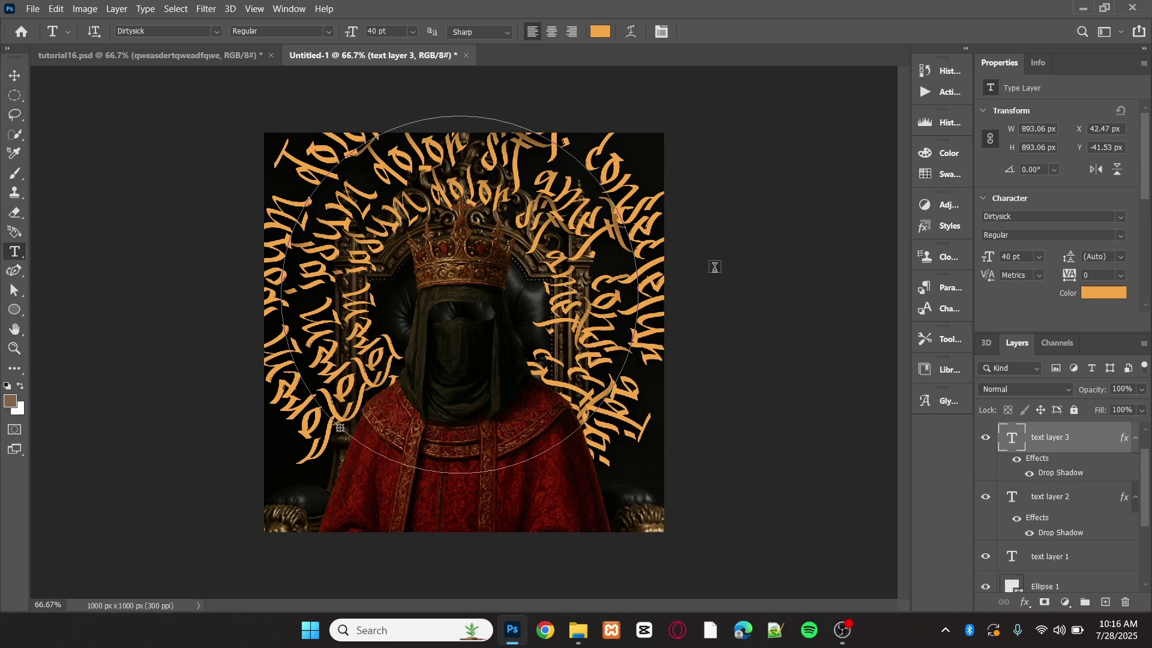
Select the Layer 1 throne image, then re-enter and exit text editing without changes.
click(14, 75)
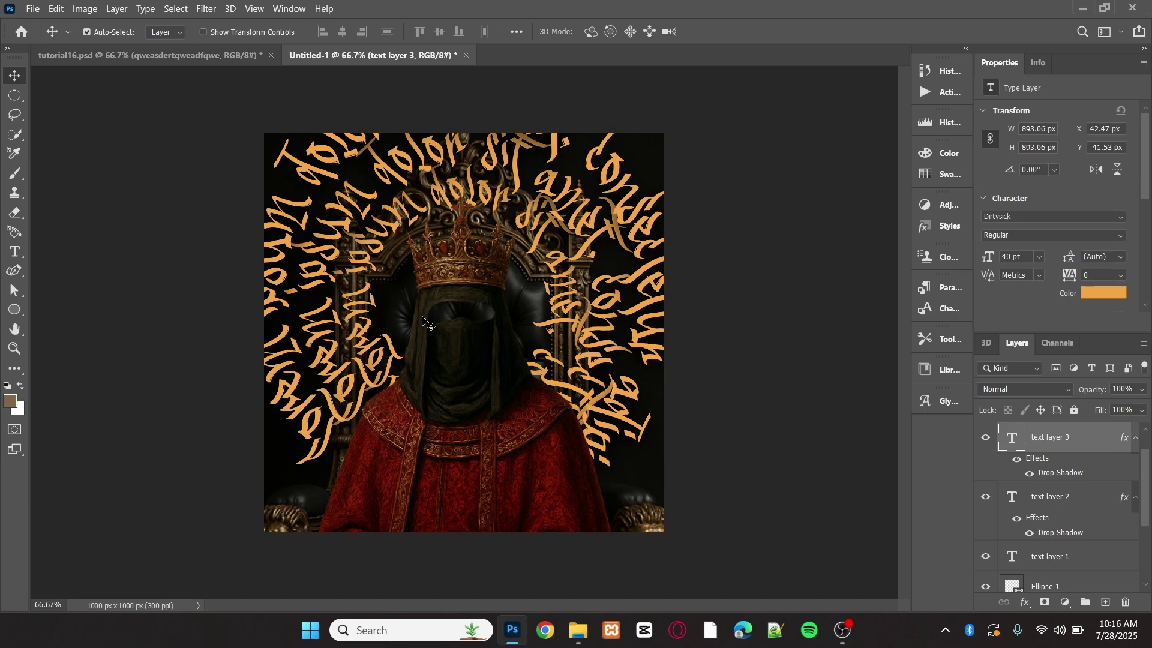
click(15, 251)
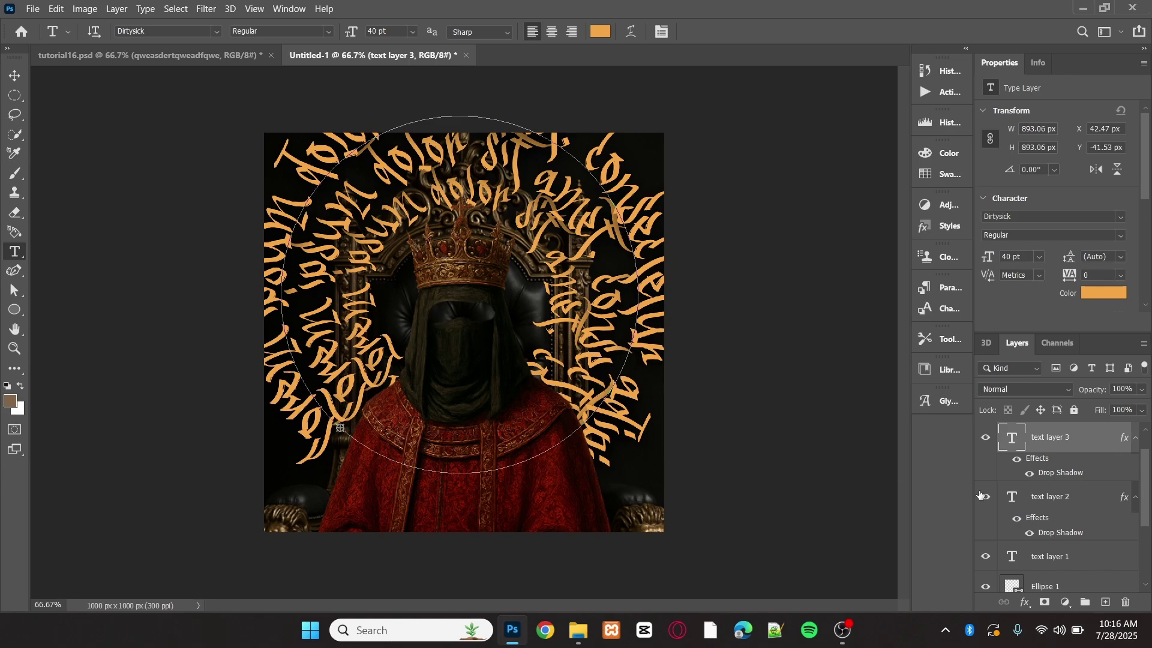
scroll(1038, 499, down, 2)
scroll(1054, 501, up, 3)
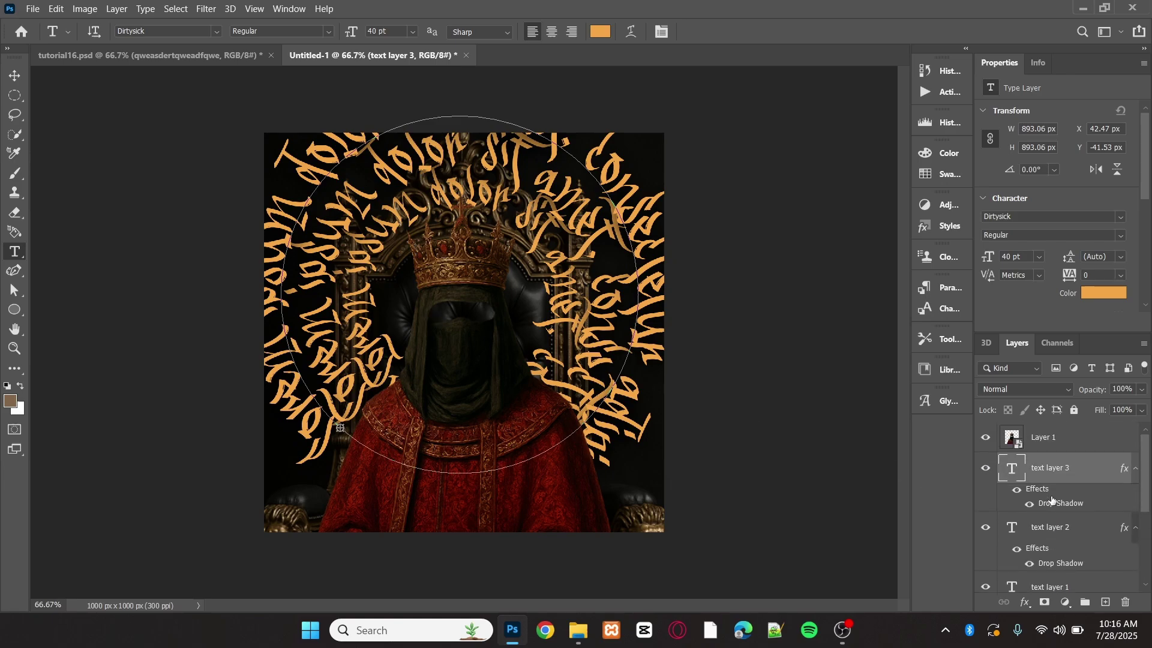
click(1070, 442)
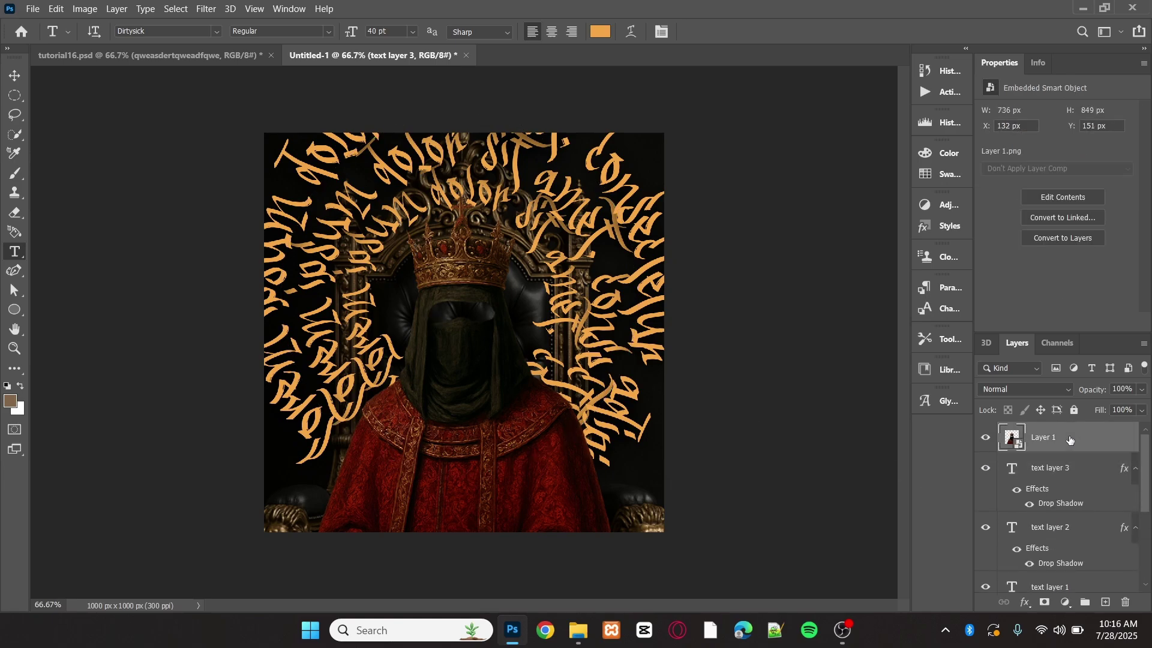
click(432, 311)
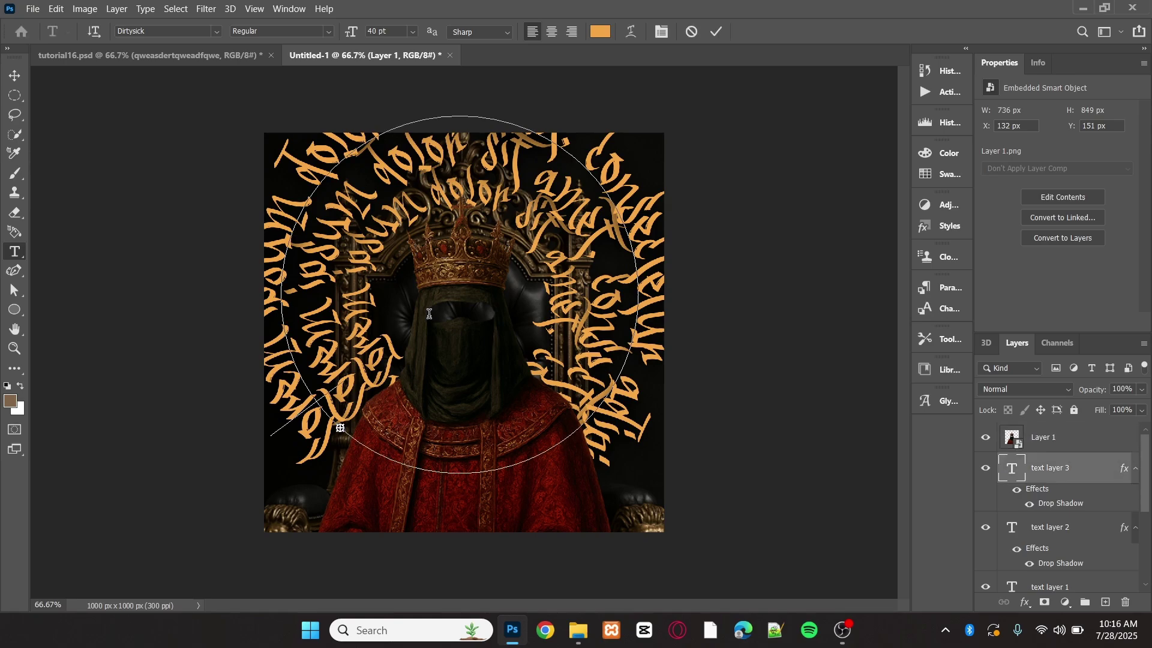
click(692, 31)
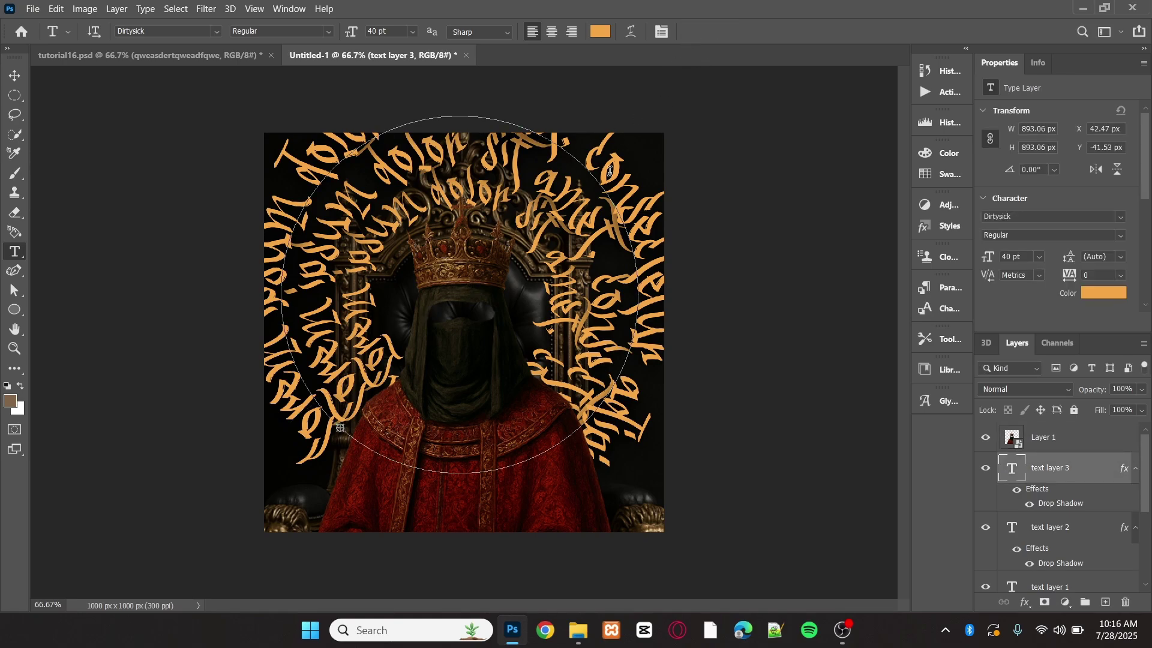
Type 'xoxoxo' as a new text layer on the veil and select it.
click(438, 321)
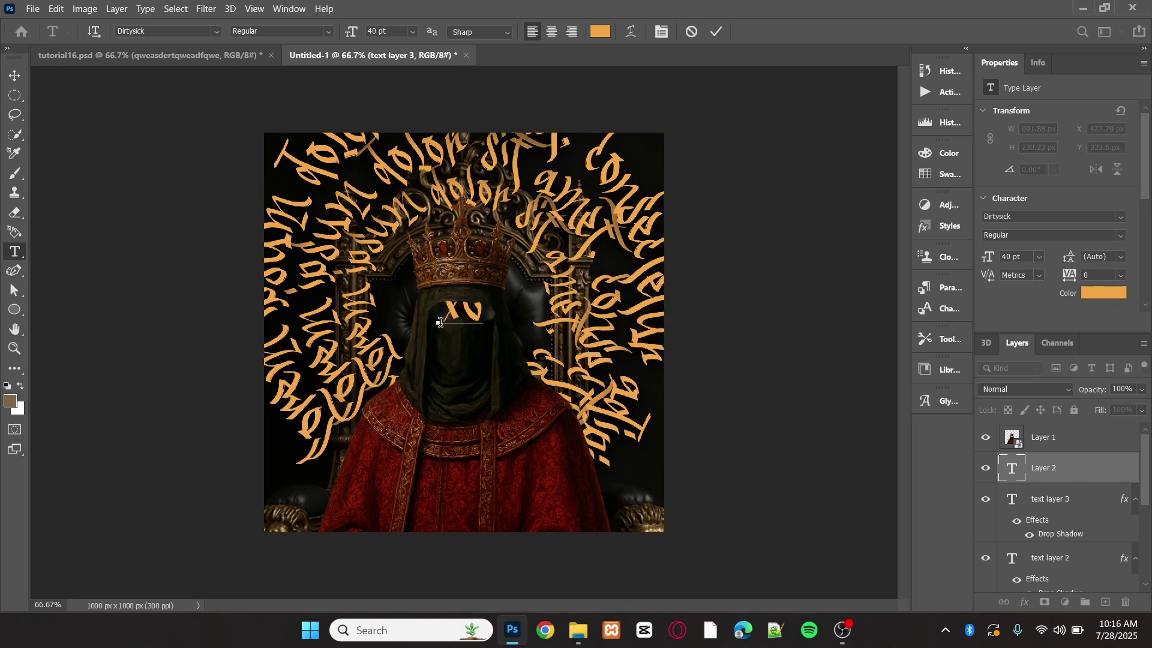
text(xv, oxo)
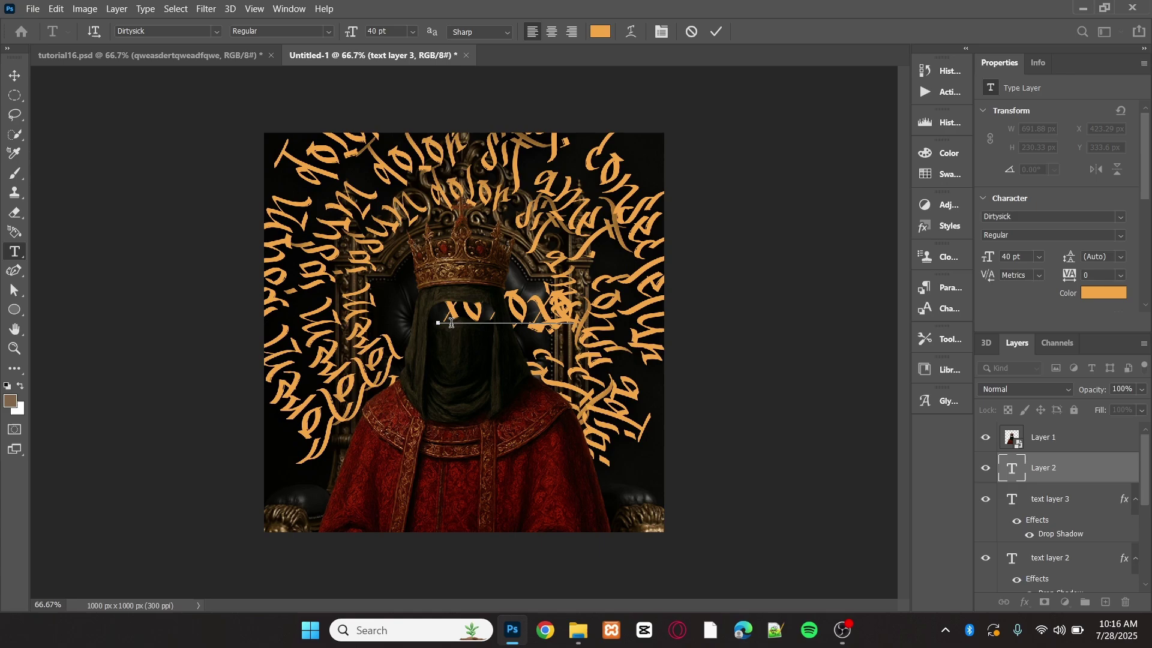
key(ctrl+a)
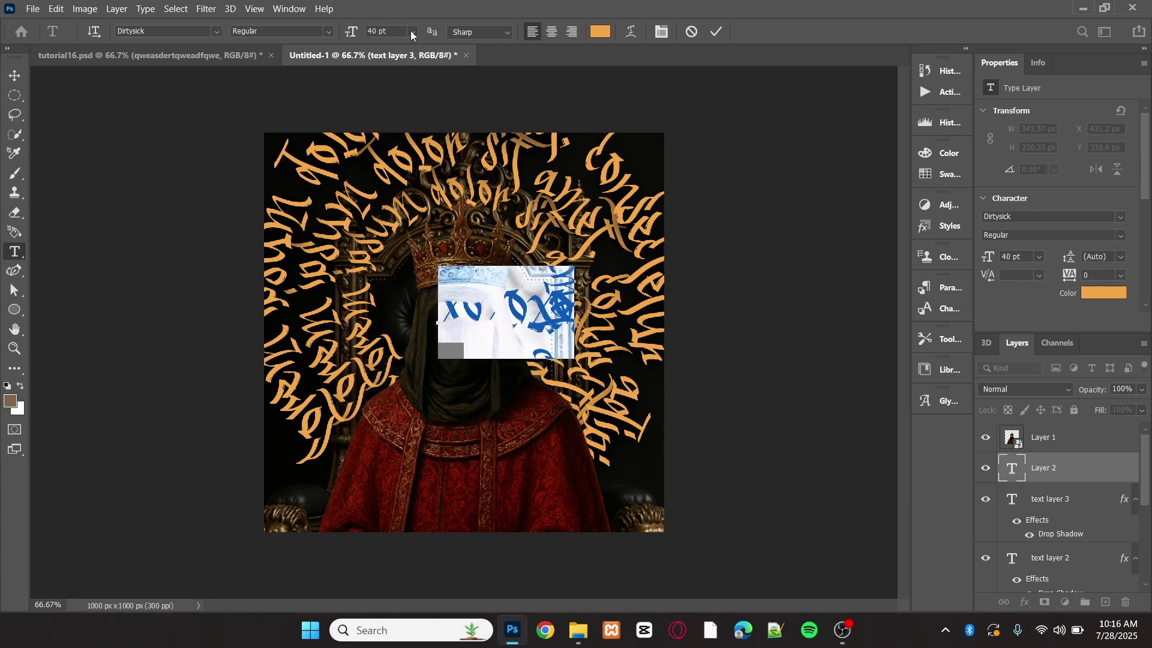
Set the xoxoxo text to 18 pt, nudge it onto the veil, and commit.
click(412, 32)
click(396, 145)
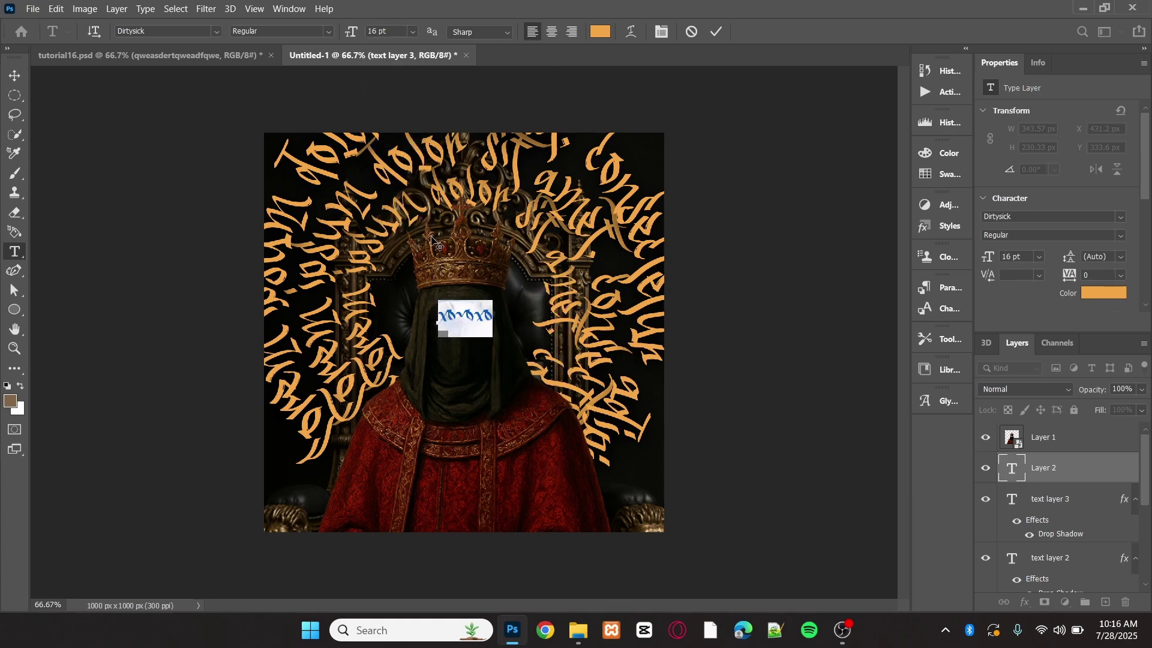
click(413, 32)
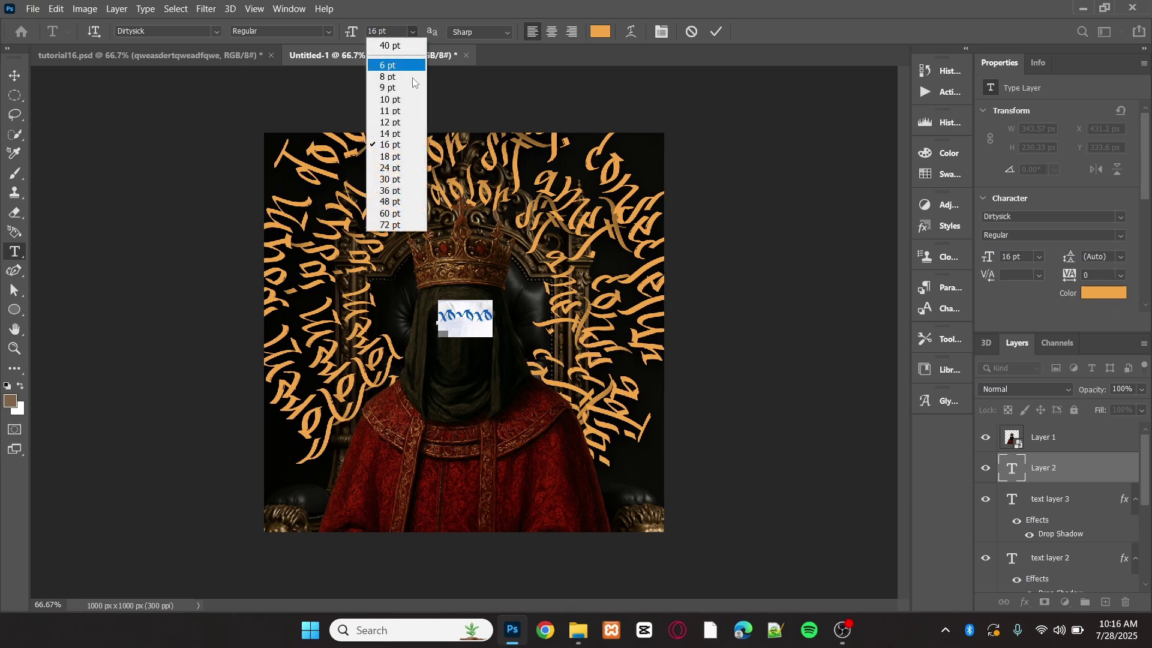
click(400, 169)
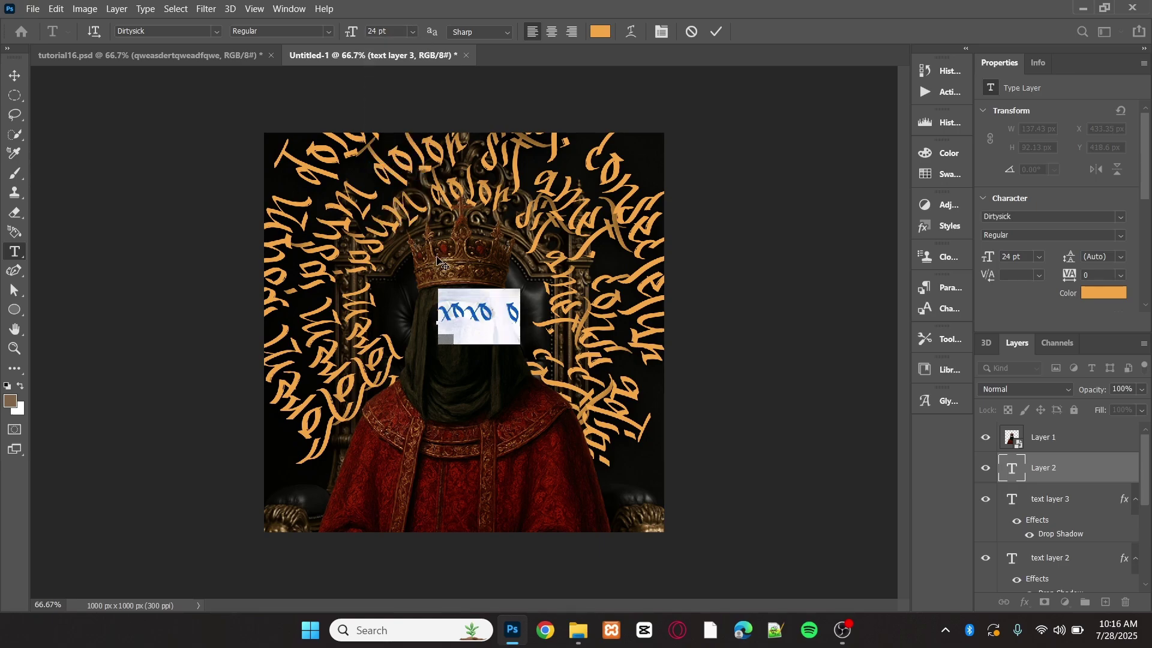
click(413, 32)
click(396, 155)
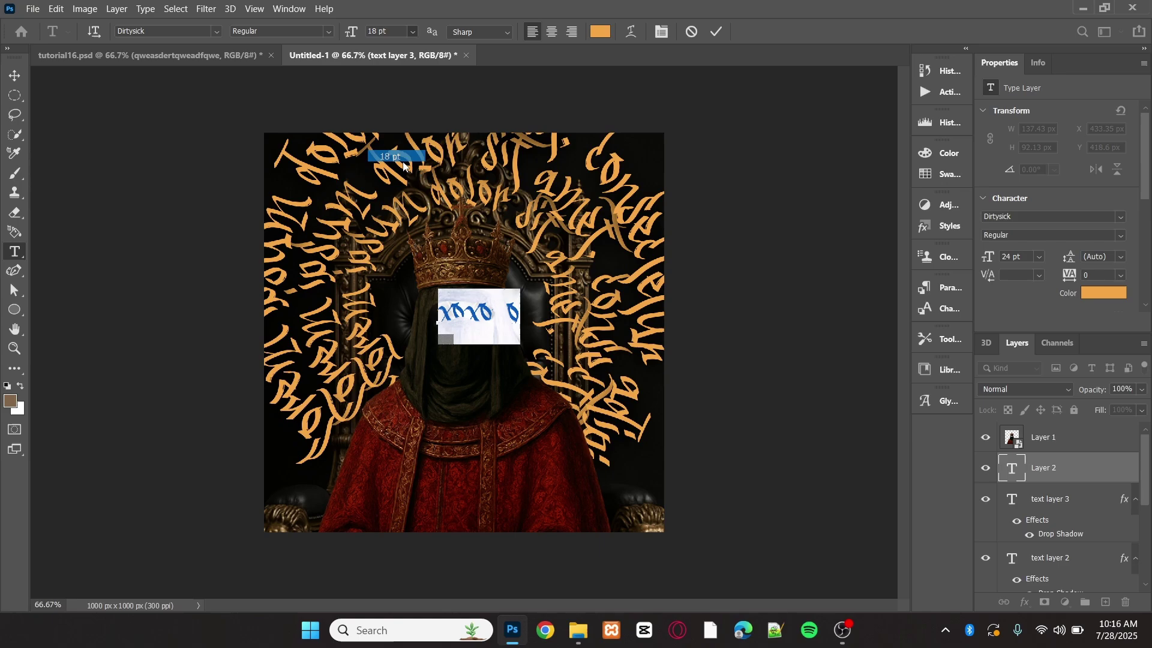
drag(467, 360, 460, 357)
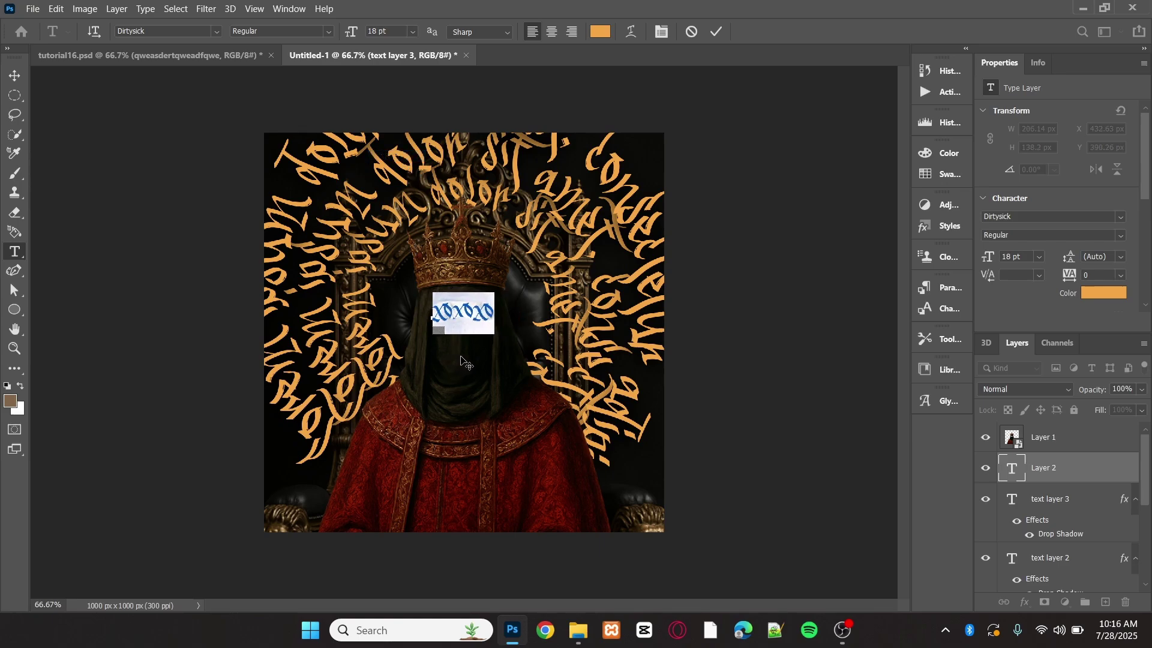
click(716, 32)
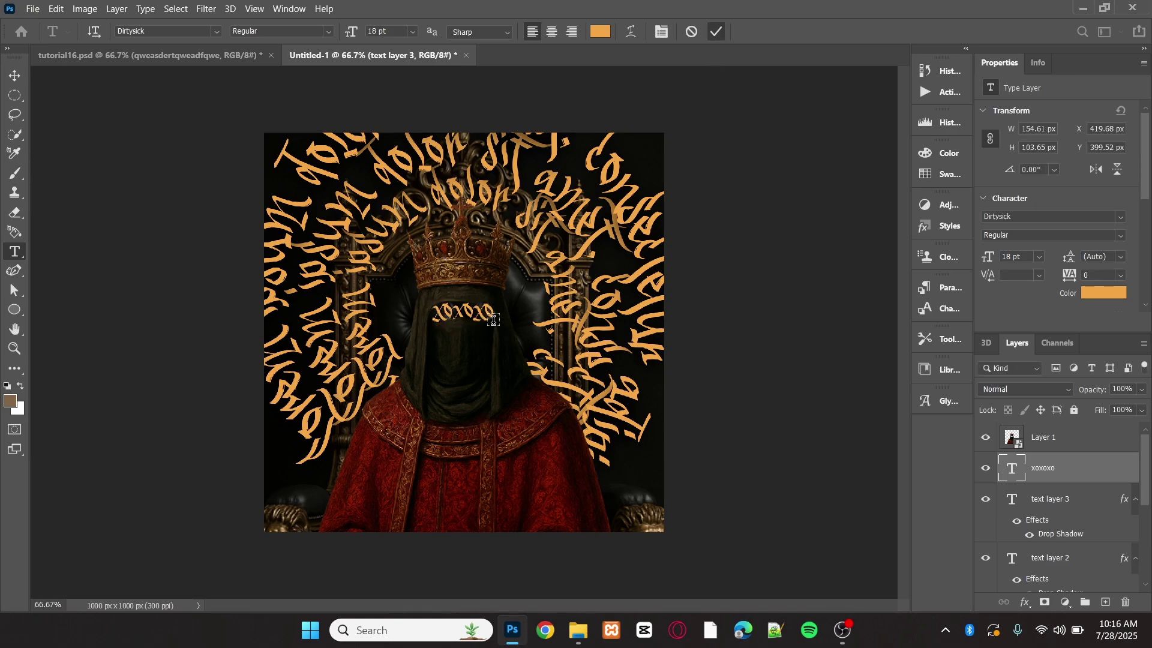
Recolour the xoxoxo text to light grey ececec, commit it, and select Layer 1.
double_click(478, 304)
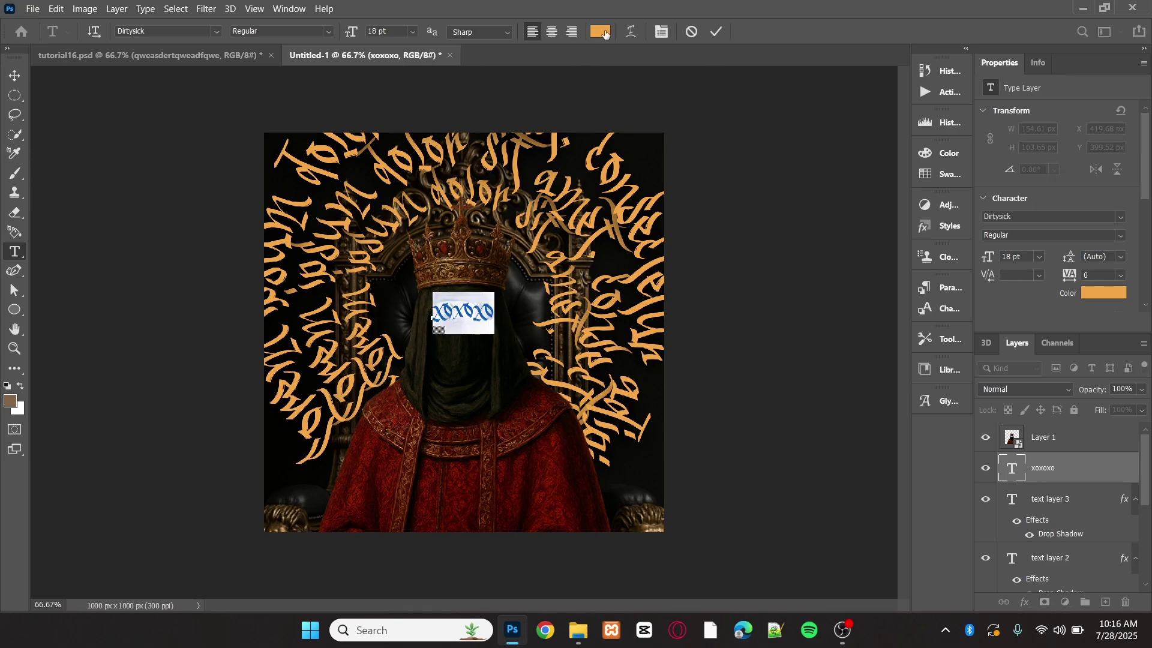
click(601, 32)
text(ffffff)
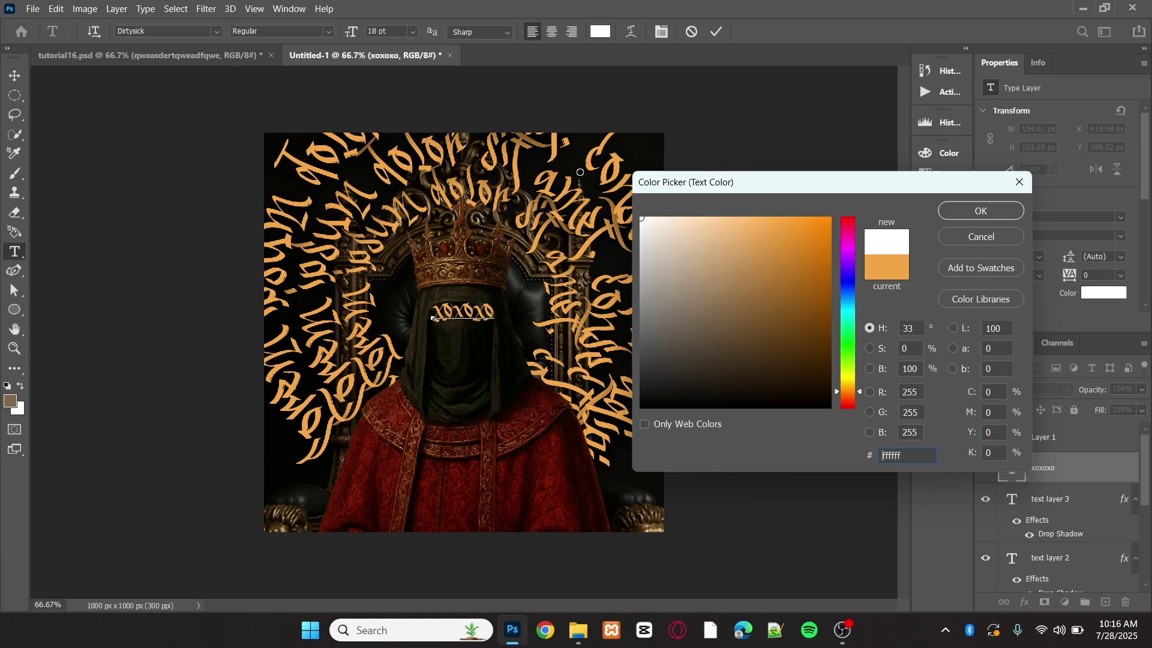
click(642, 230)
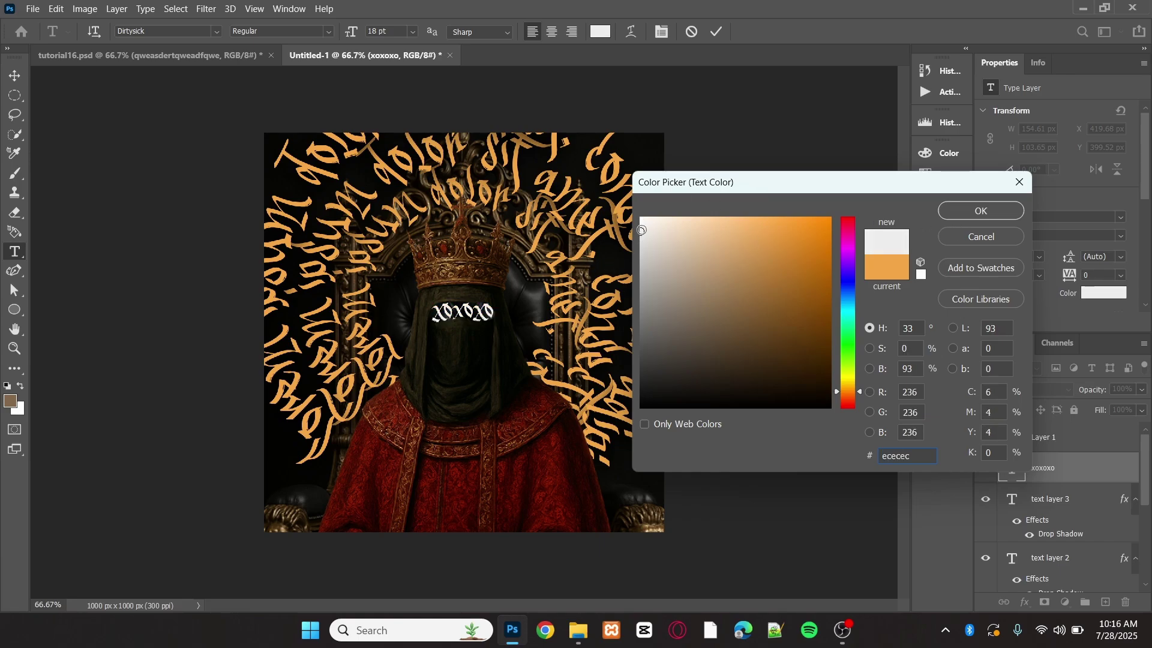
click(990, 212)
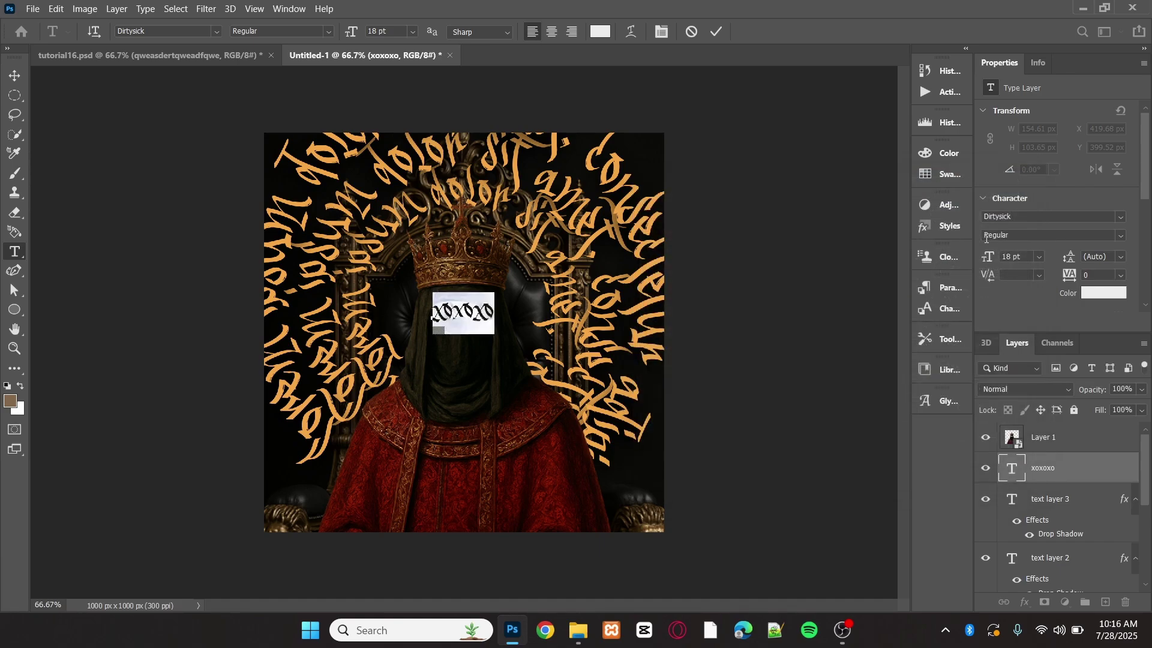
click(716, 31)
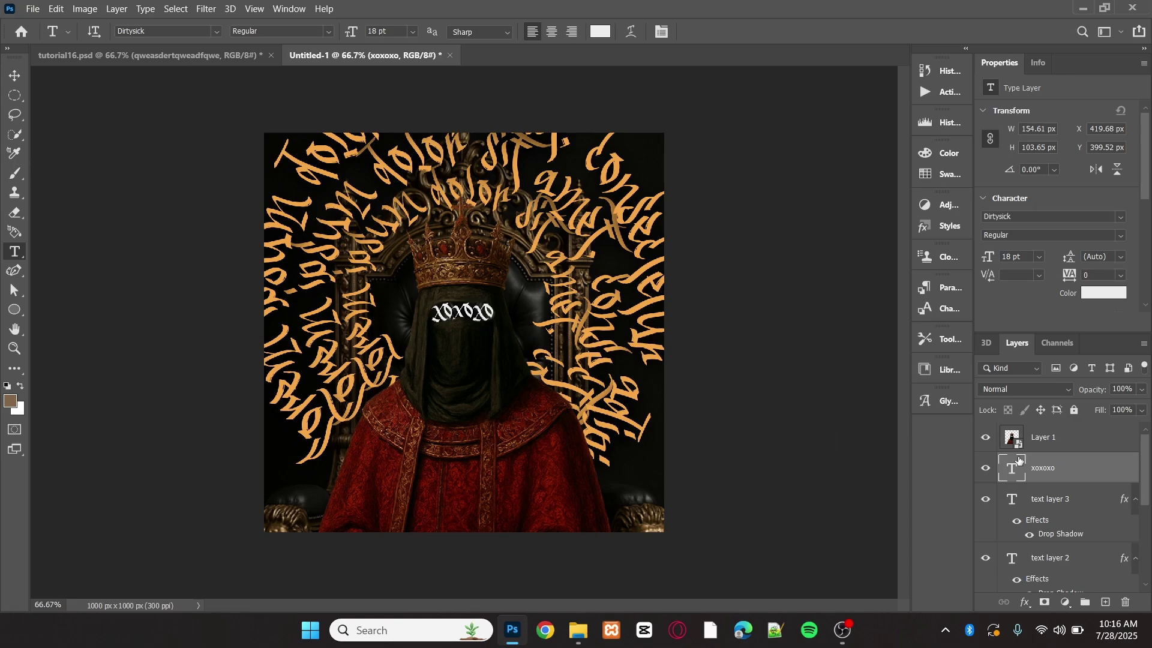
click(1077, 443)
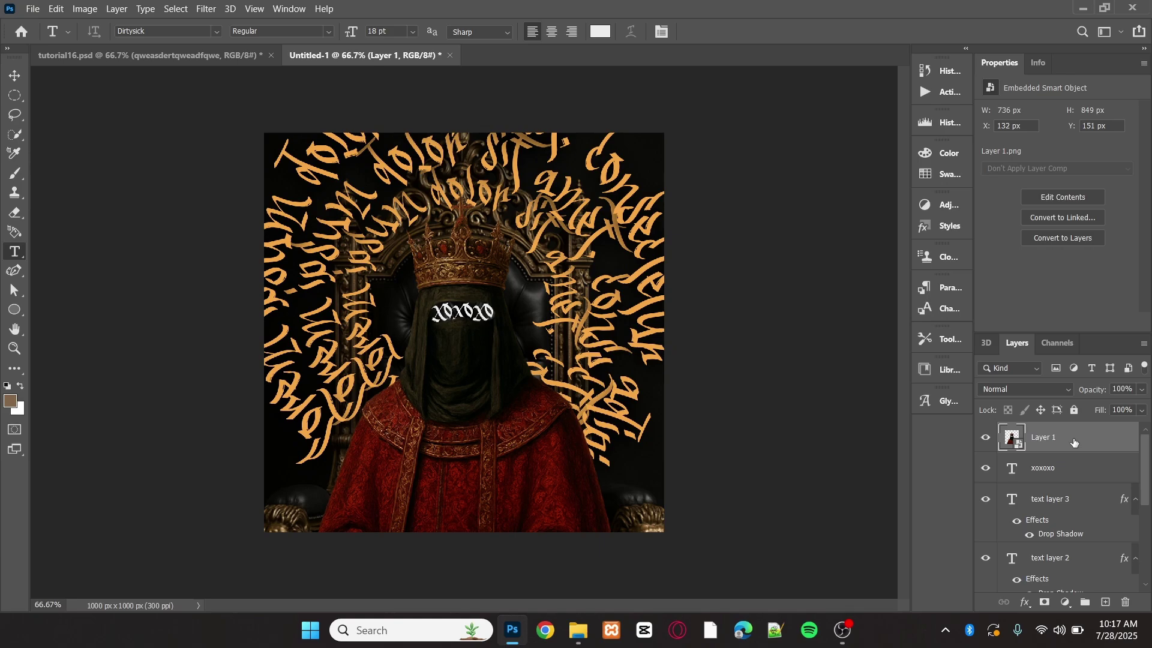
Add a new empty layer above the xoxoxo text layer.
click(1073, 467)
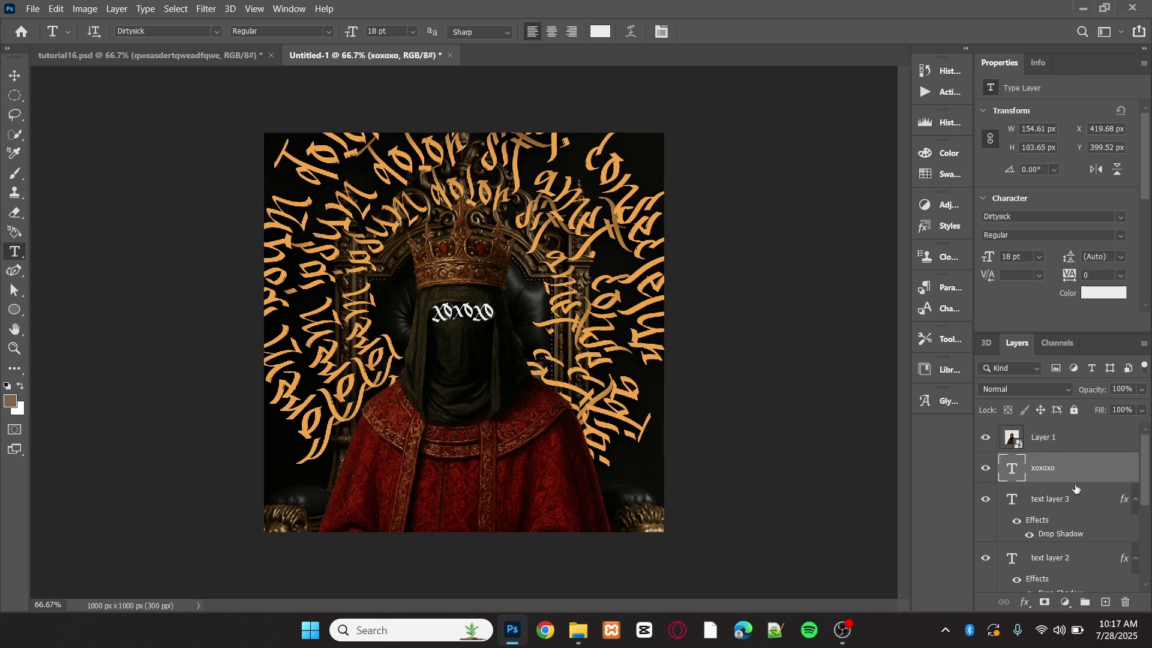
click(1104, 603)
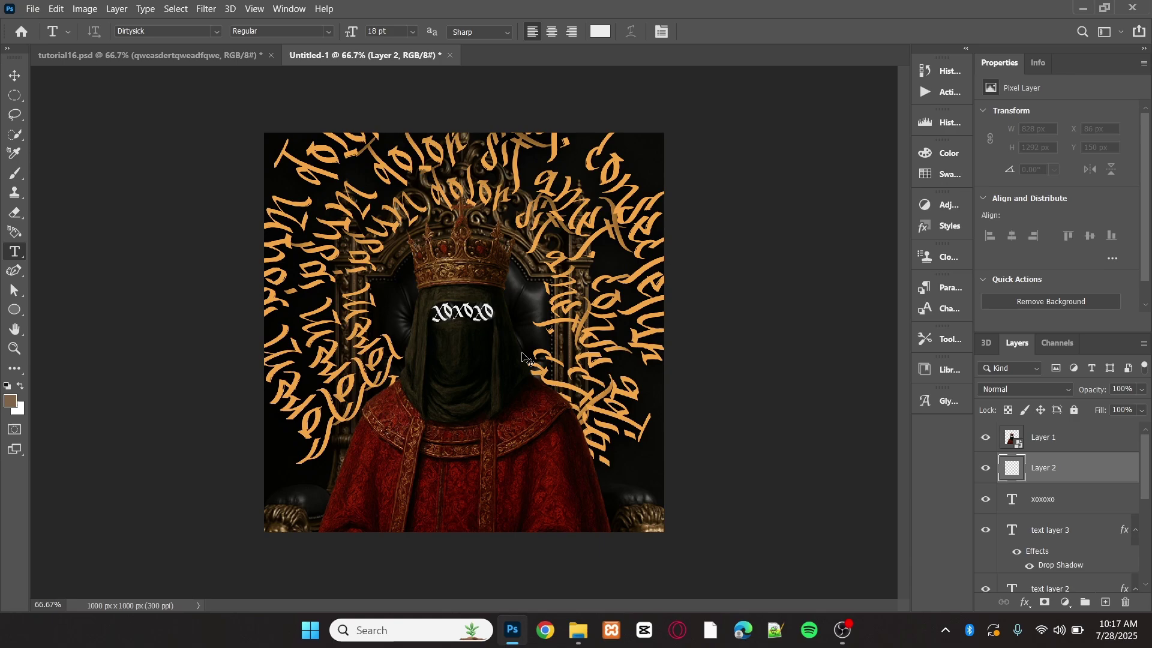
scroll(477, 325, up, 3)
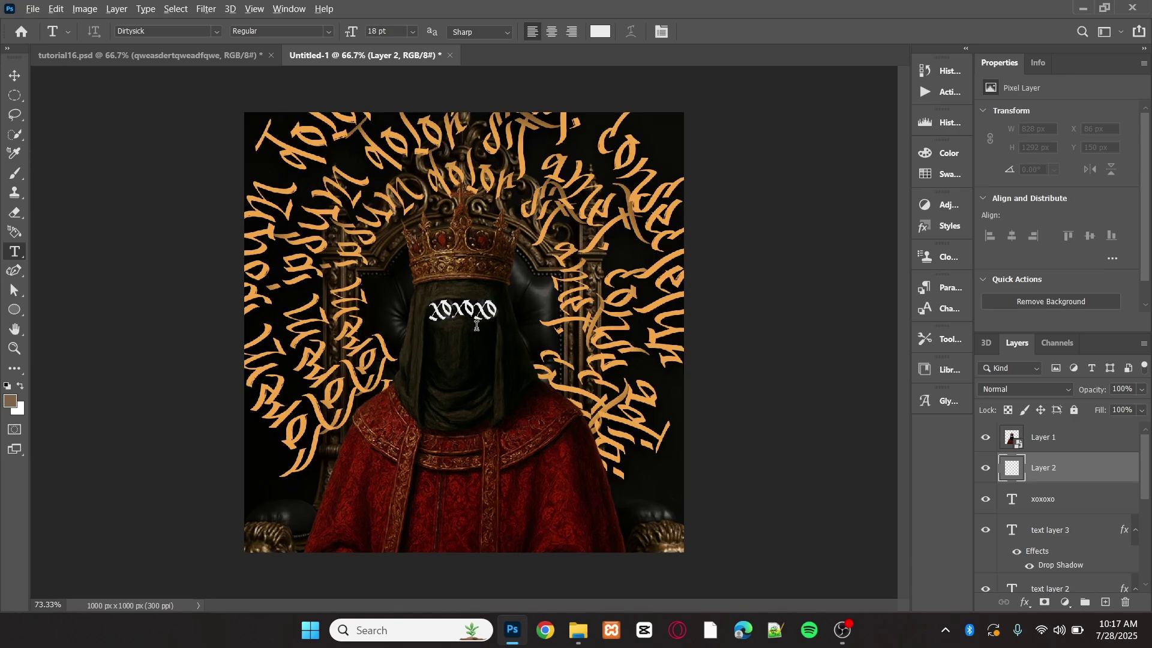
scroll(477, 326, up, 2)
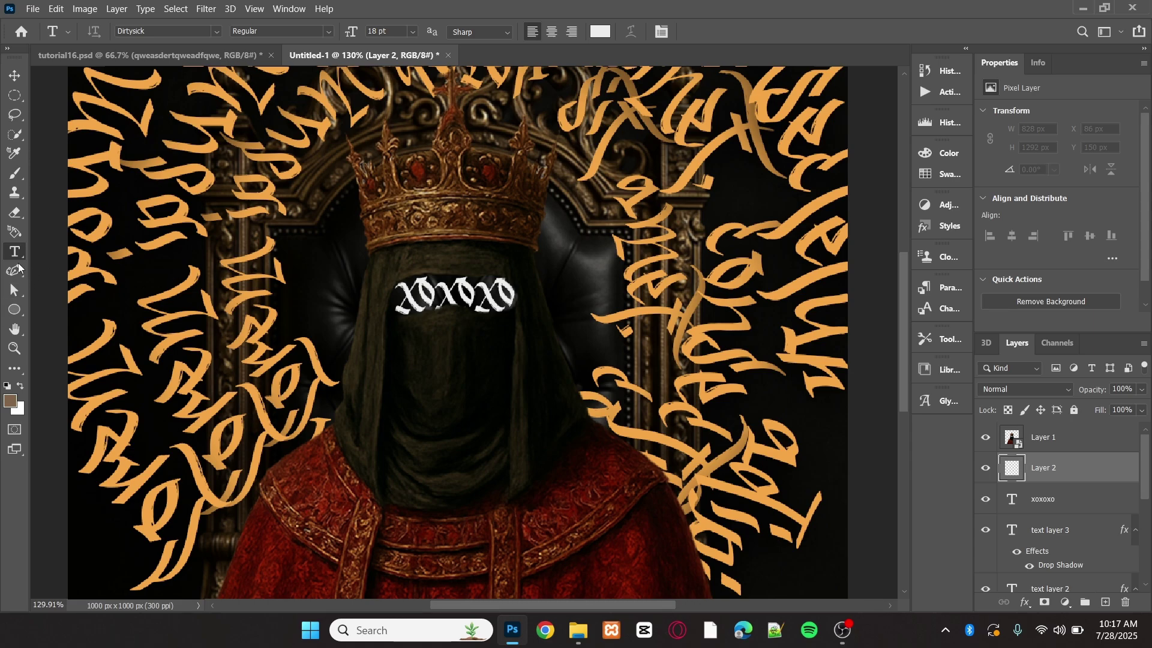
Reset to default black and white, brush black over the last O, then undo it.
key(b)
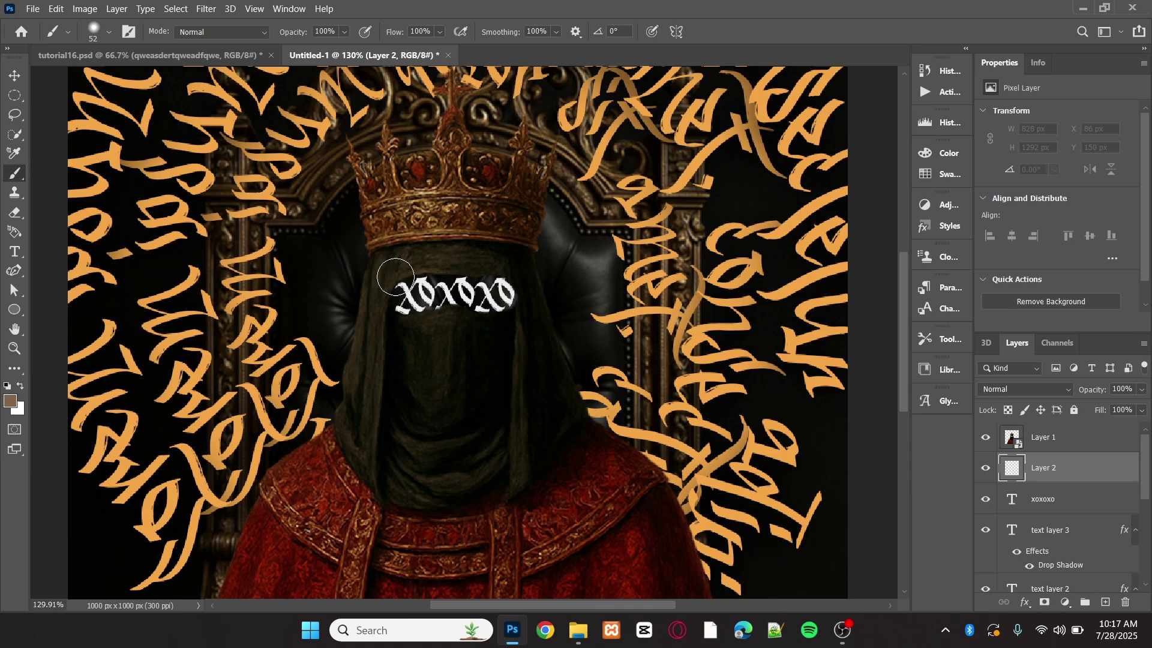
key(x)
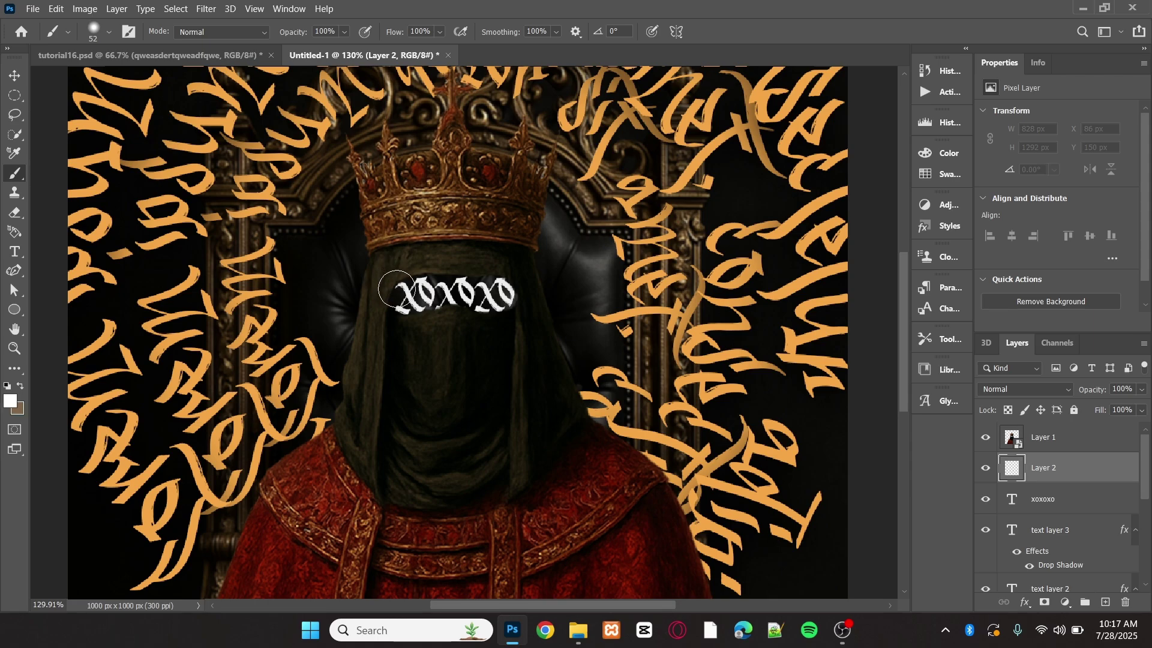
key(z)
key(c)
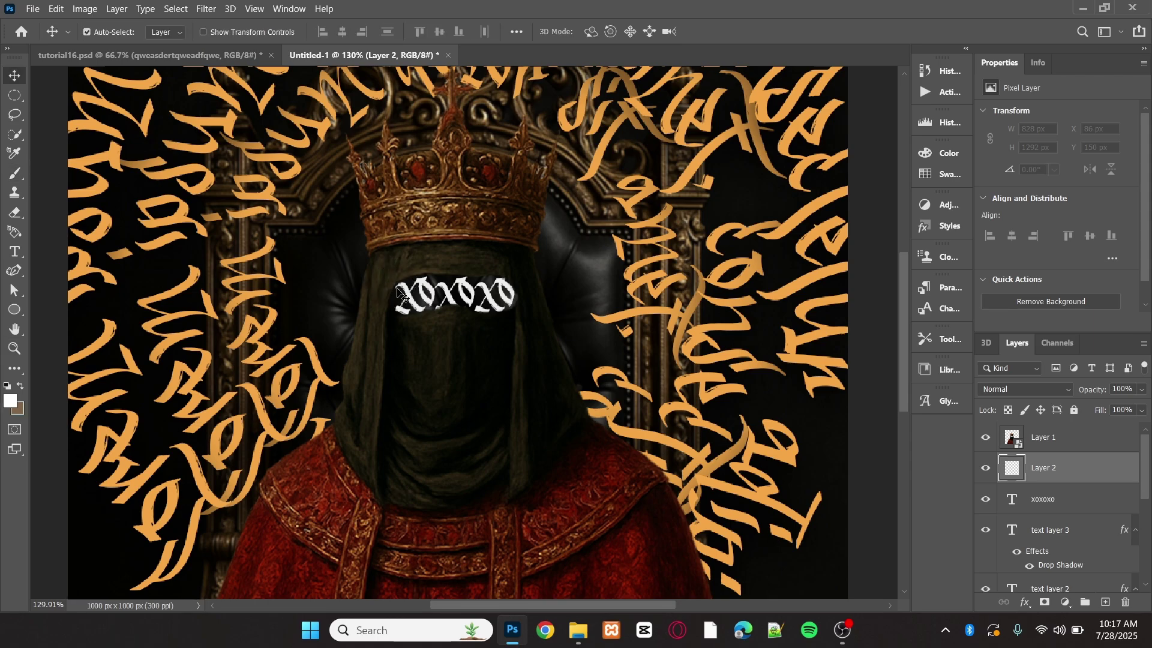
click(9, 387)
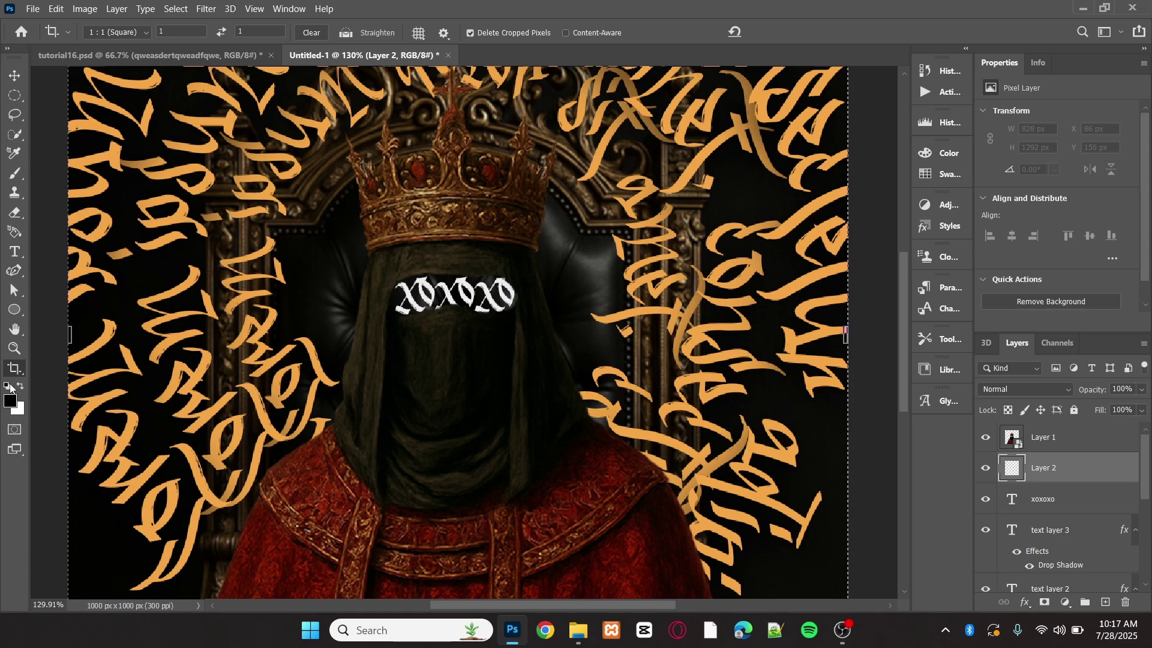
key(b)
drag(518, 266, 519, 297)
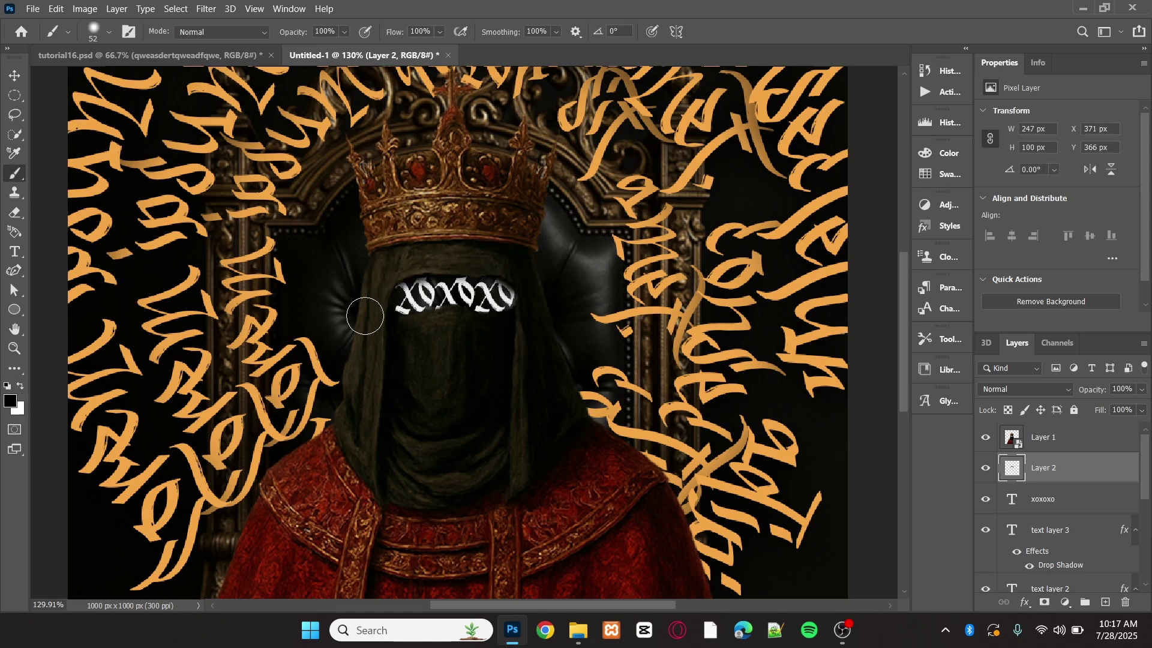
key(ctrl+z)
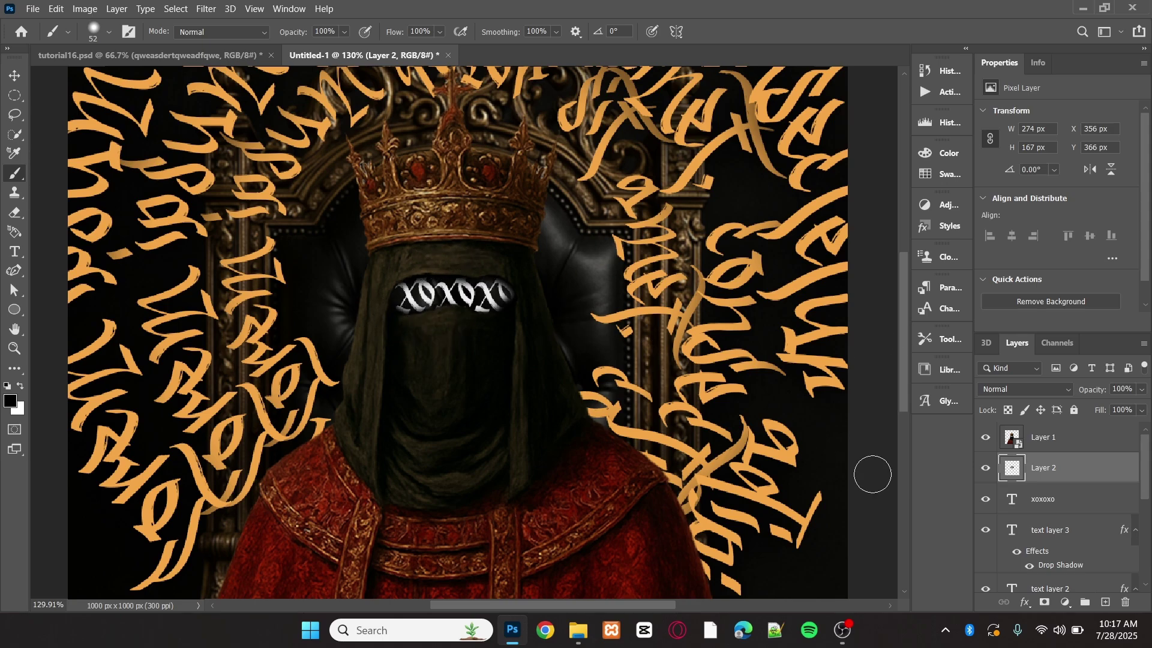
Add another empty layer and try a black stroke over the letters, then undo it.
click(1106, 602)
drag(1050, 500, 1051, 511)
drag(381, 295, 401, 293)
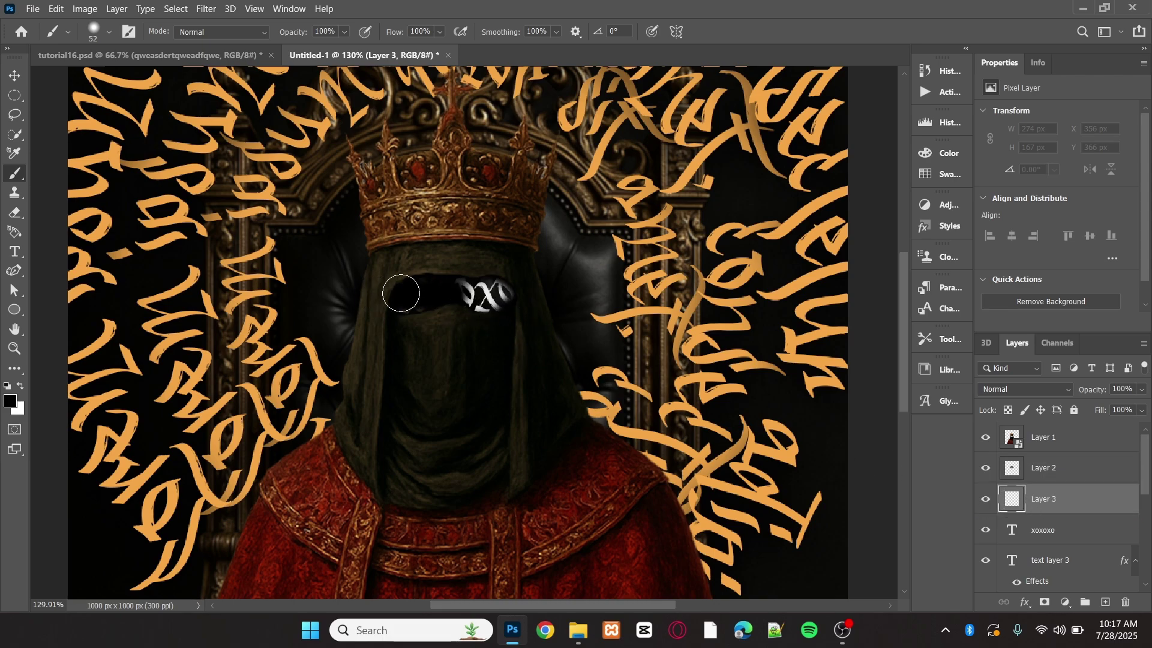
key(ctrl+z)
key(ctrl+z)
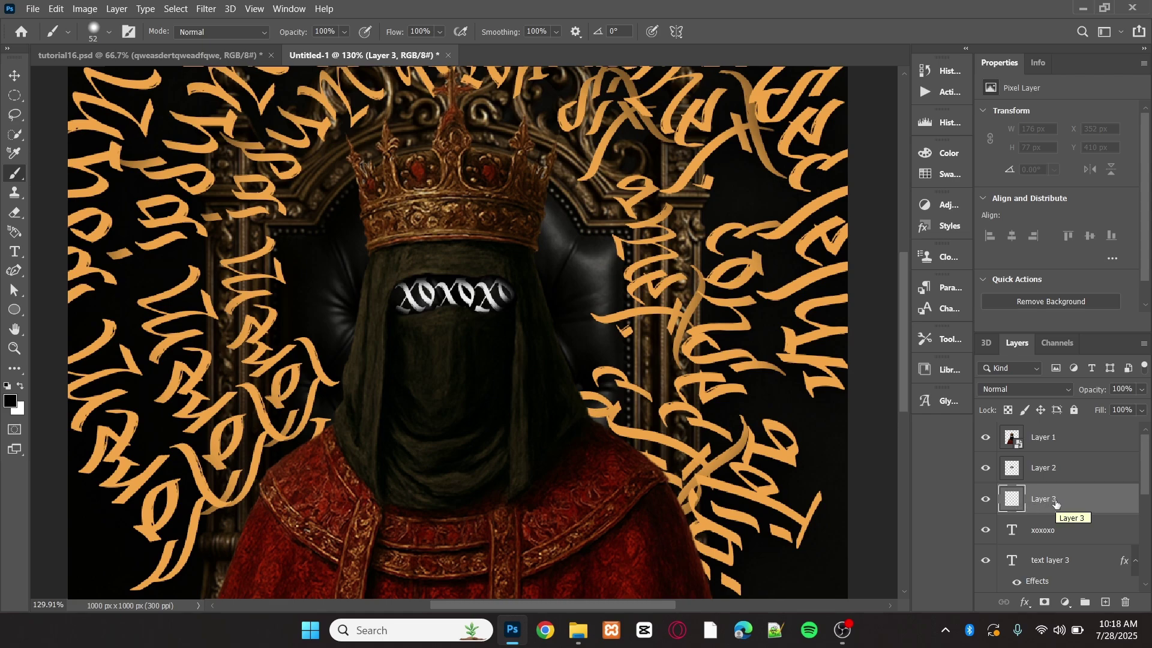
Move Layer 3 below the xoxoxo text and brush dark shading behind the letters.
drag(1061, 502, 1059, 543)
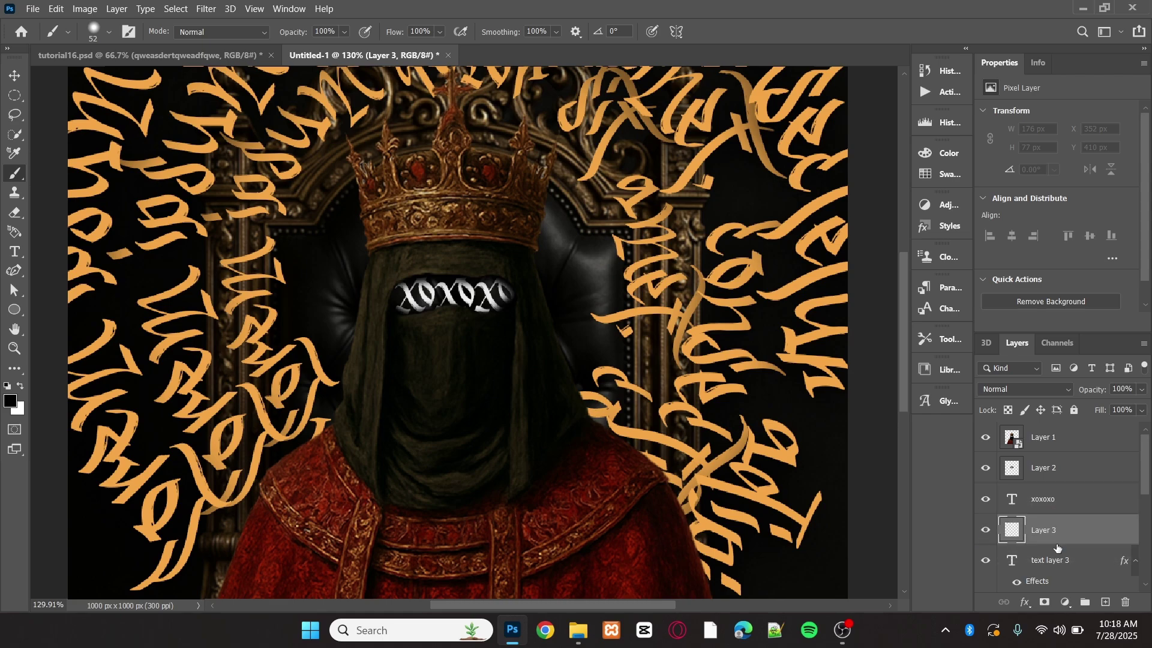
mouse_move(439, 293)
mouse_down()
mouse_move(501, 292)
mouse_move(386, 303)
mouse_move(504, 302)
mouse_move(465, 299)
mouse_move(494, 284)
mouse_move(421, 294)
mouse_move(490, 304)
mouse_up()
scroll(511, 353, down, 2)
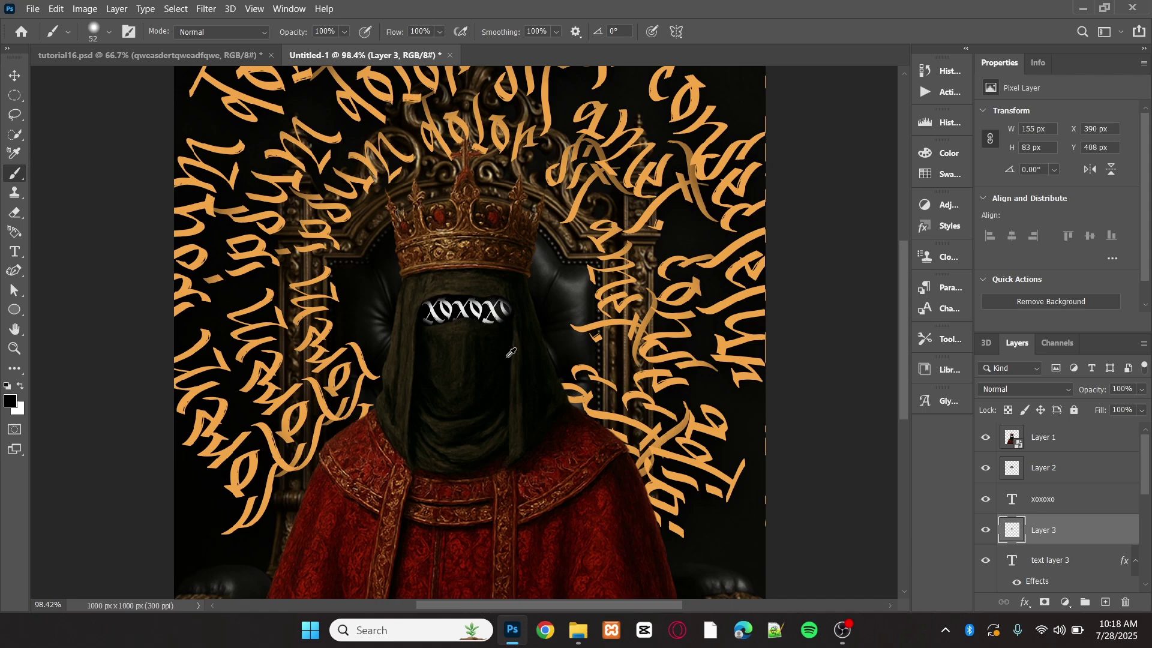
scroll(512, 353, down, 2)
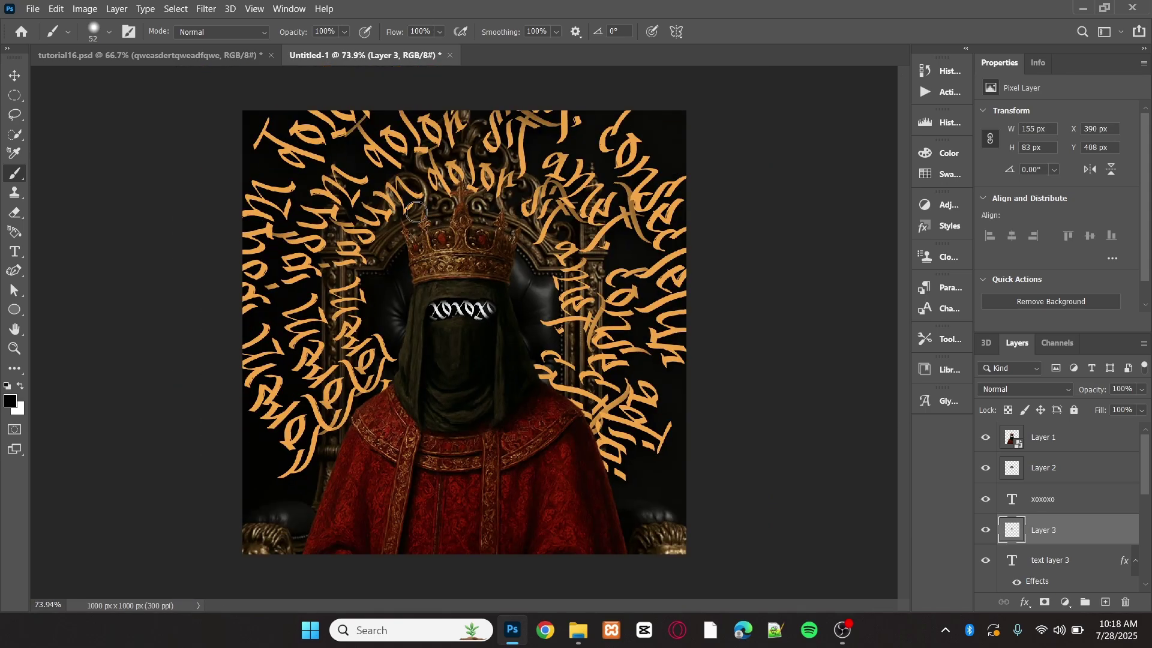
key(alt+period)
Drag FUZZYDESIGN_GRUNGE8 from the GRUNGE folder onto the Photoshop canvas.
click(577, 630)
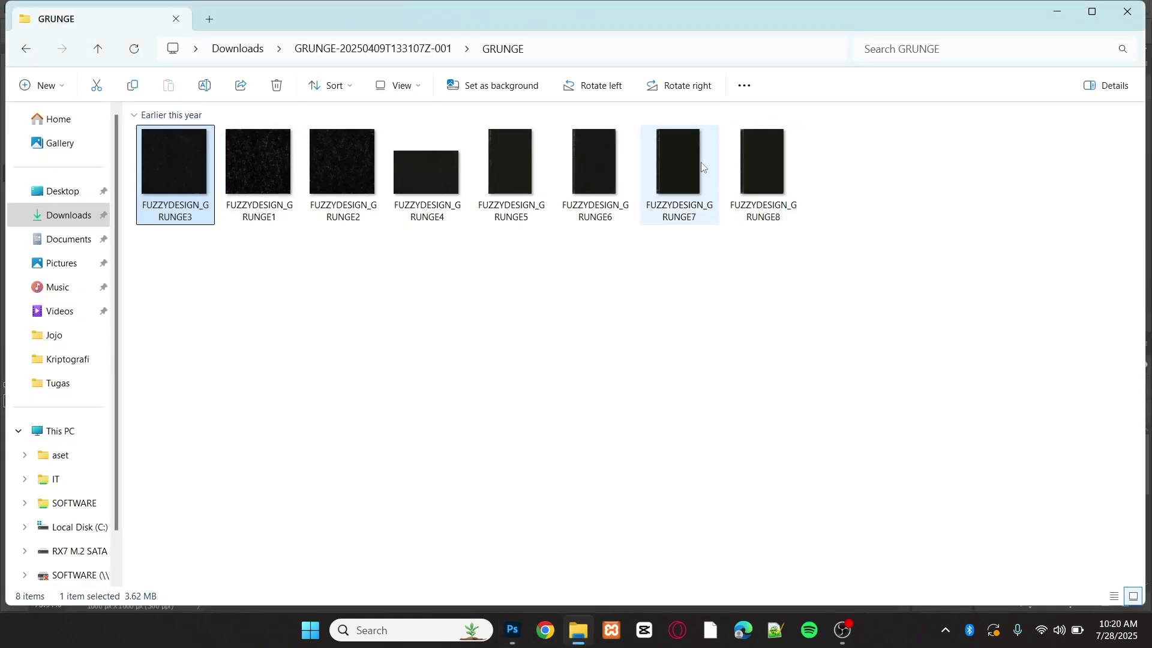
drag(765, 163, 462, 459)
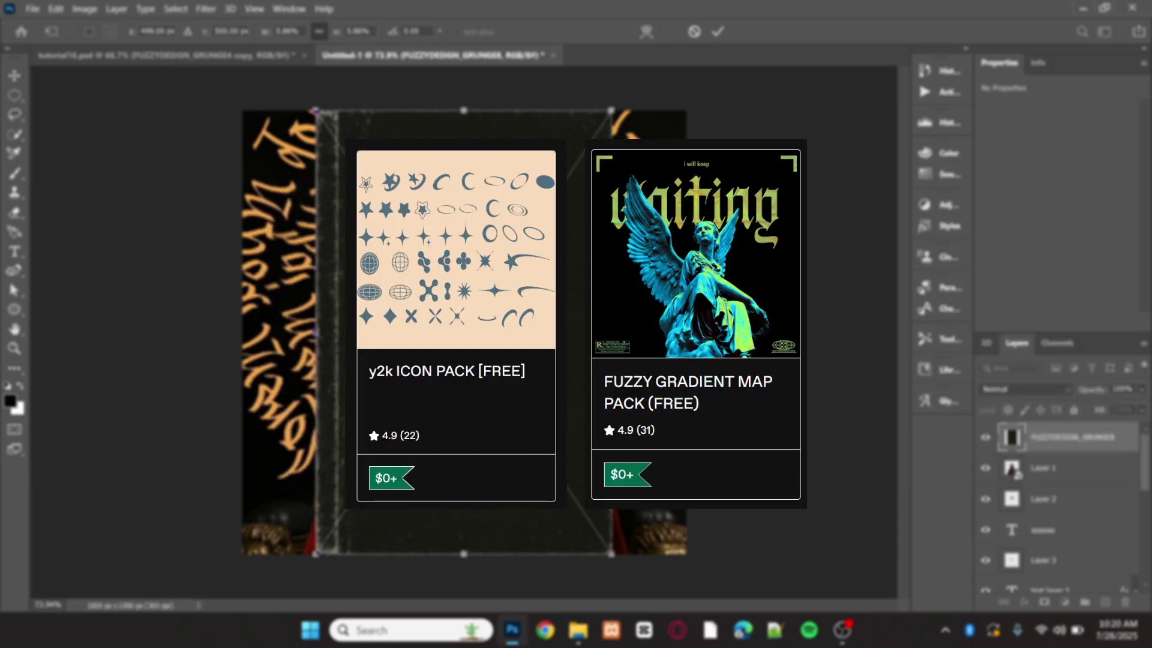
Stretch the GRUNGE8 texture across the canvas and blend it with Screen at 55% opacity.
drag(611, 345, 688, 347)
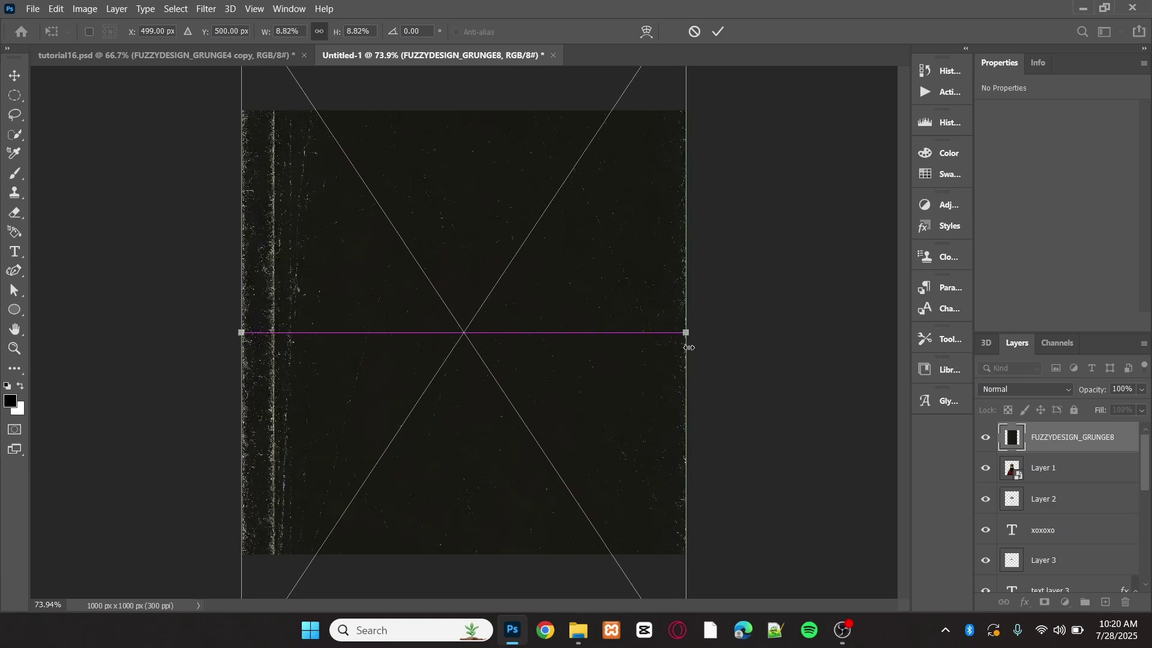
click(719, 31)
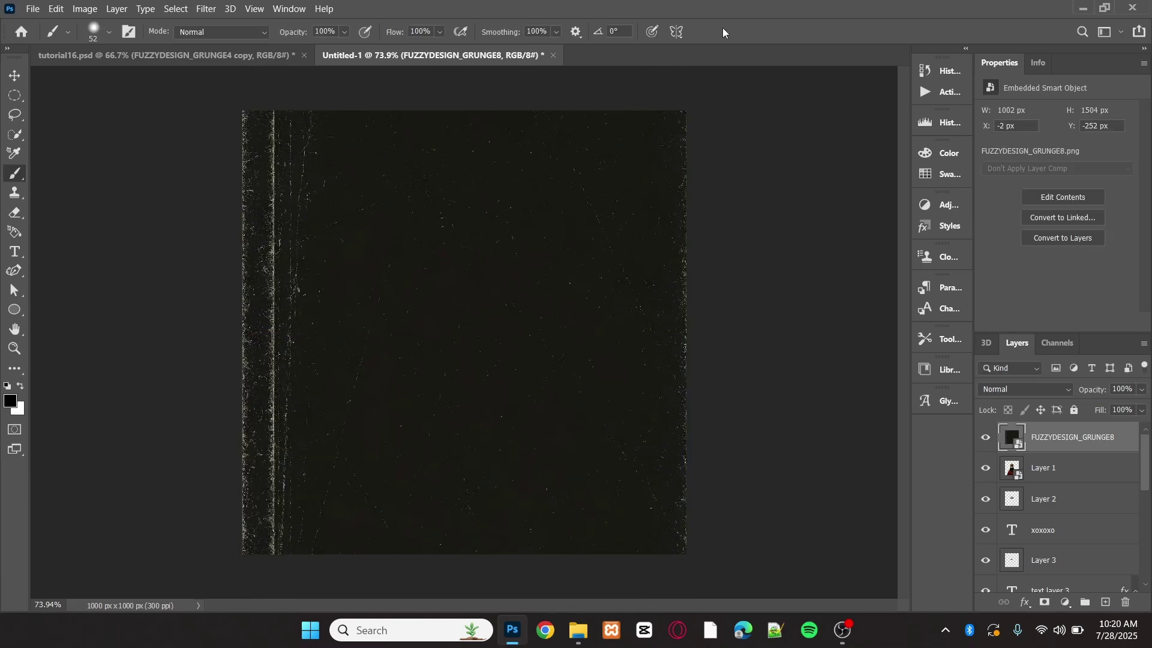
click(1069, 391)
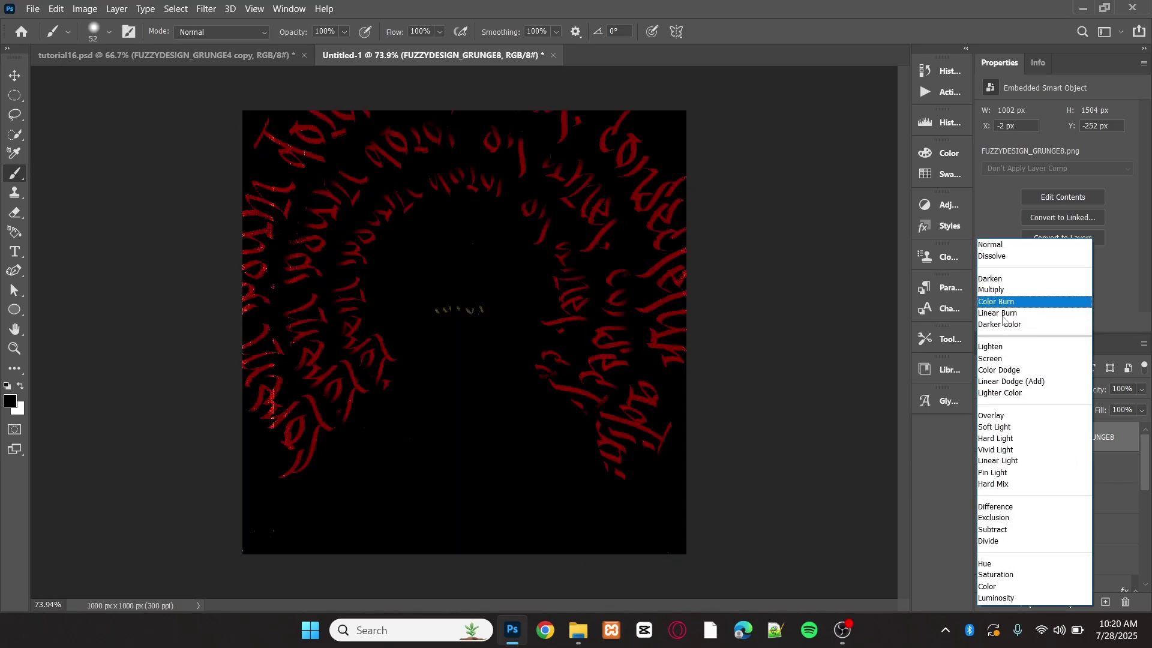
click(1003, 357)
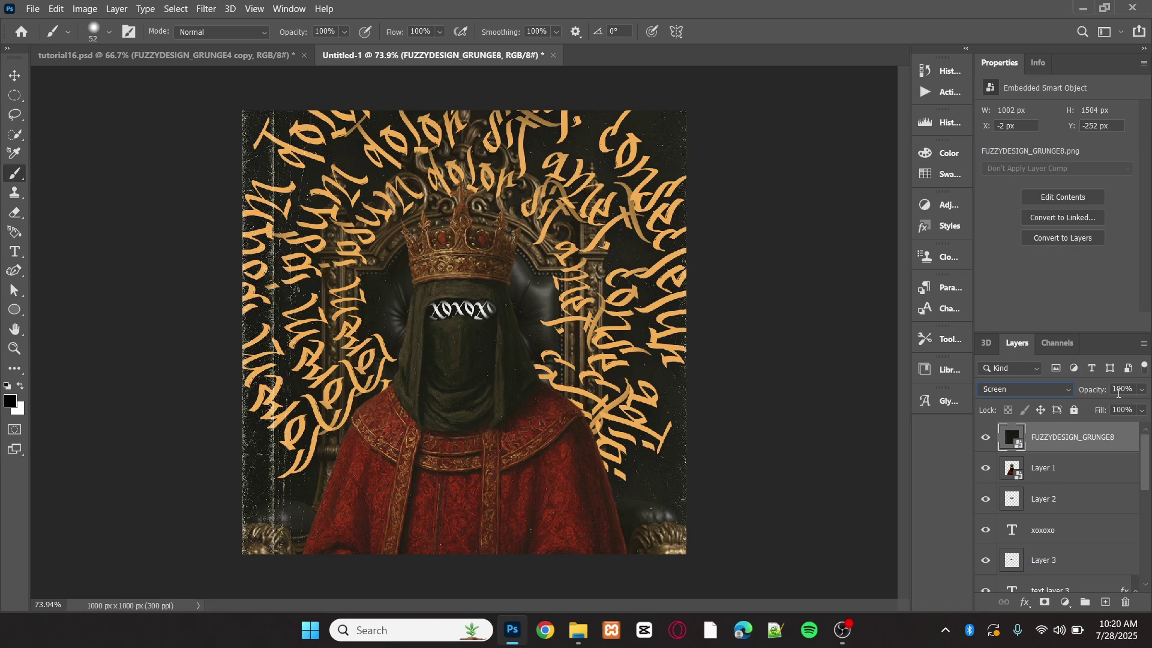
click(1142, 391)
drag(1107, 409, 1104, 411)
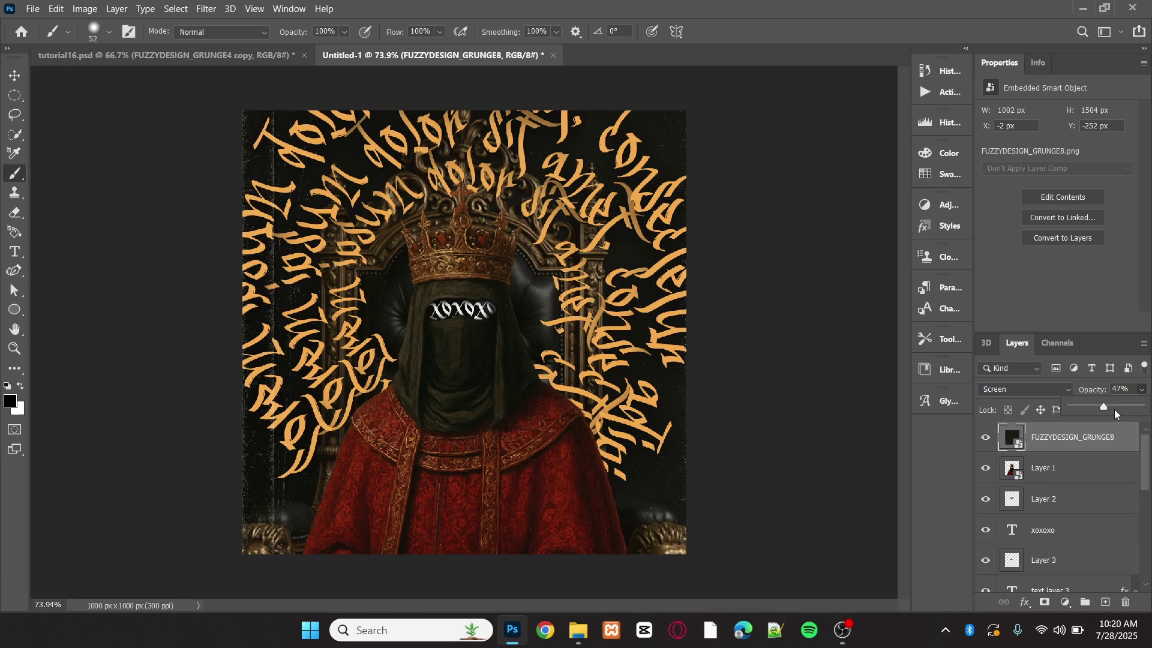
drag(1105, 407, 1110, 407)
Drag FUZZYDESIGN_GRUNGE4 in from the GRUNGE folder and stretch it over the canvas.
click(578, 631)
double_click(434, 175)
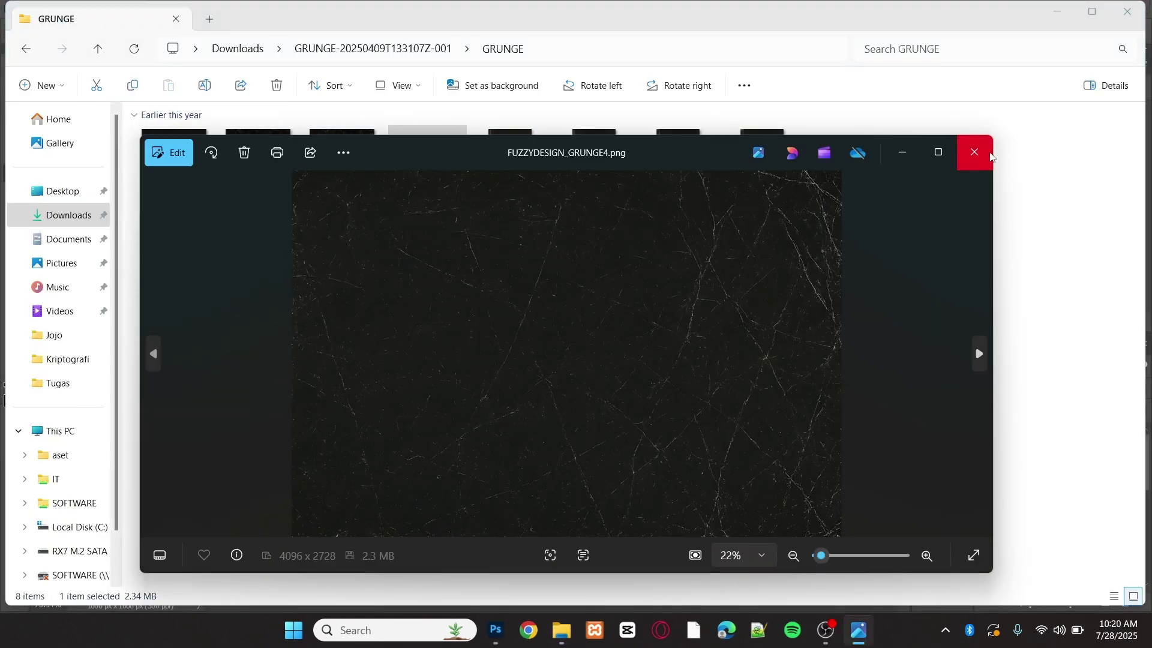
click(972, 149)
mouse_move(507, 630)
drag(507, 630, 468, 219)
drag(245, 332, 33, 330)
key(Return)
Set the GRUNGE4 texture layer to Screen blend mode and lower its opacity to a faint level.
click(1025, 389)
click(1032, 355)
click(1143, 389)
drag(1143, 407, 1079, 408)
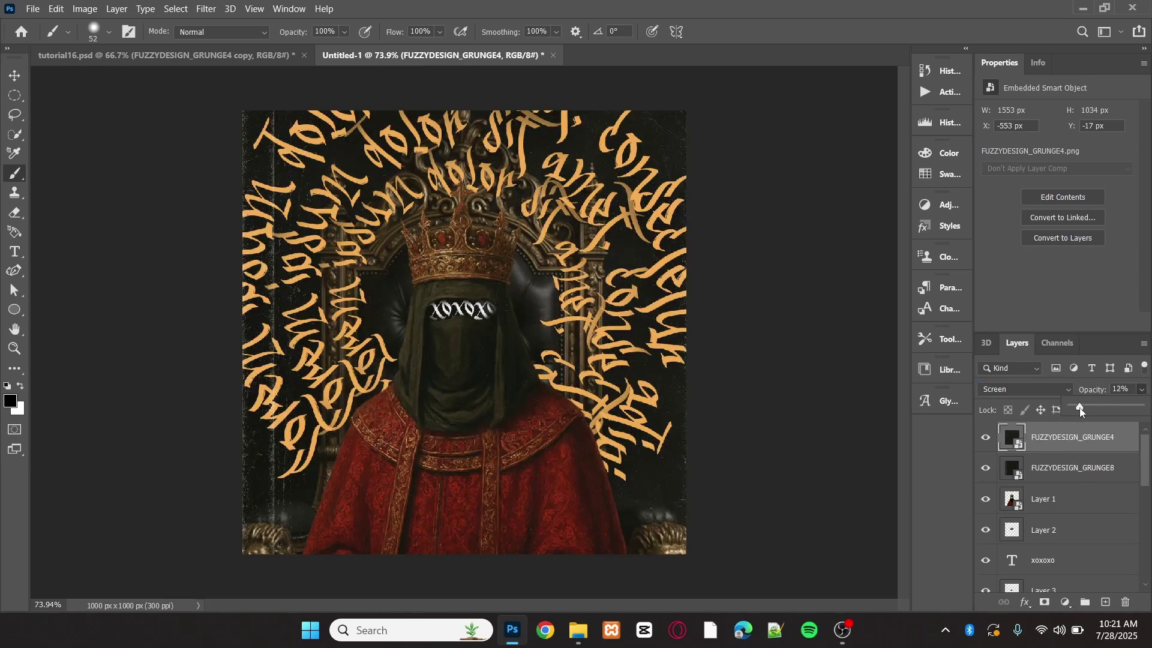